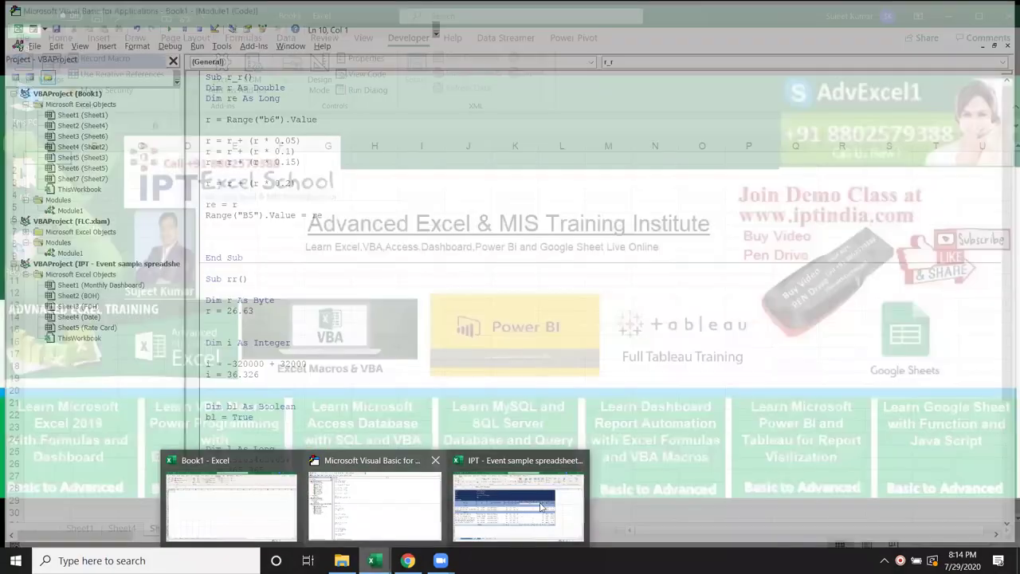
Leave the event sample spreadsheet and go to Book1's blank Sheet7, with cell A3 selected.
click(540, 507)
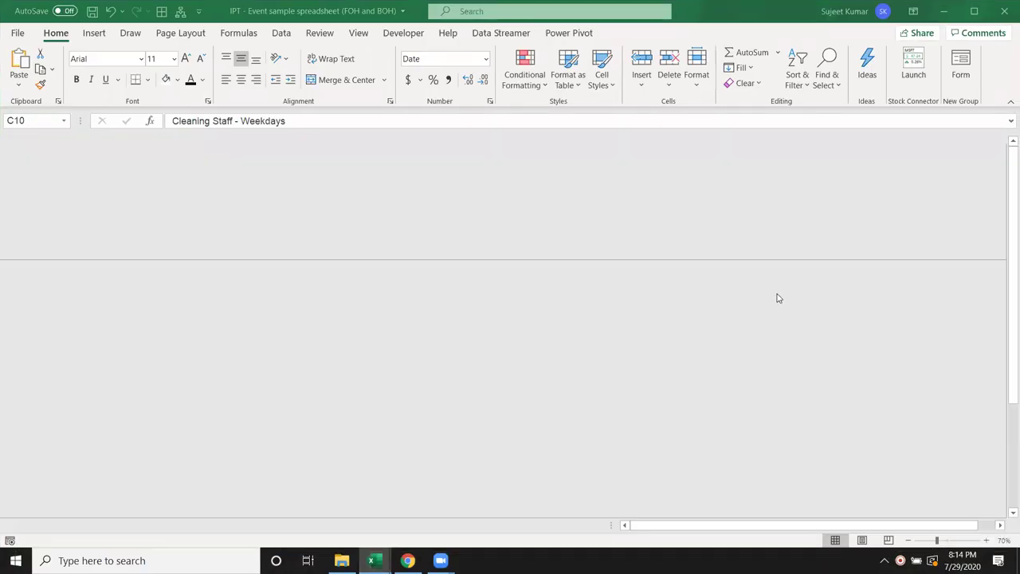
click(604, 295)
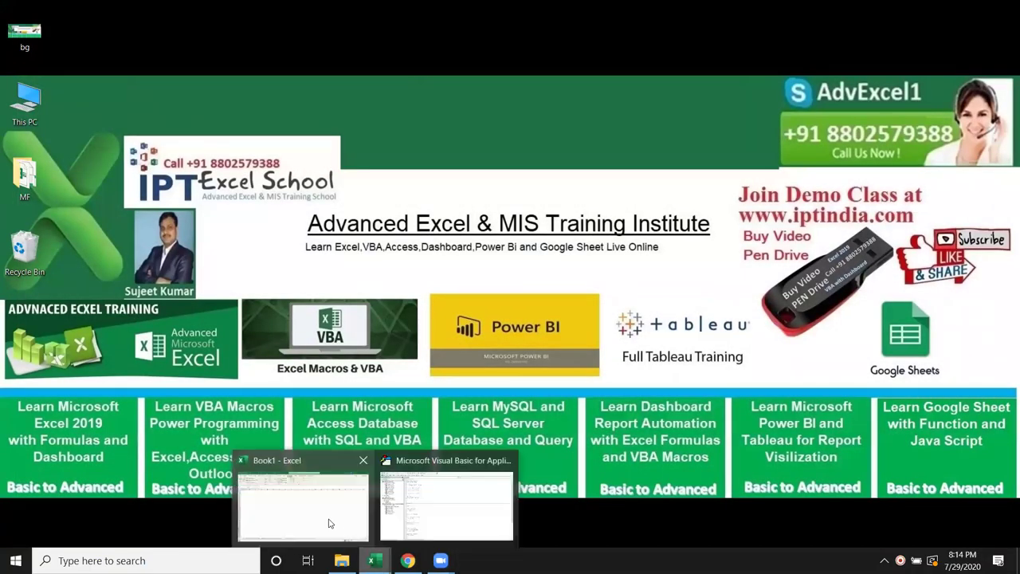
mouse_move(371, 560)
click(333, 526)
click(53, 180)
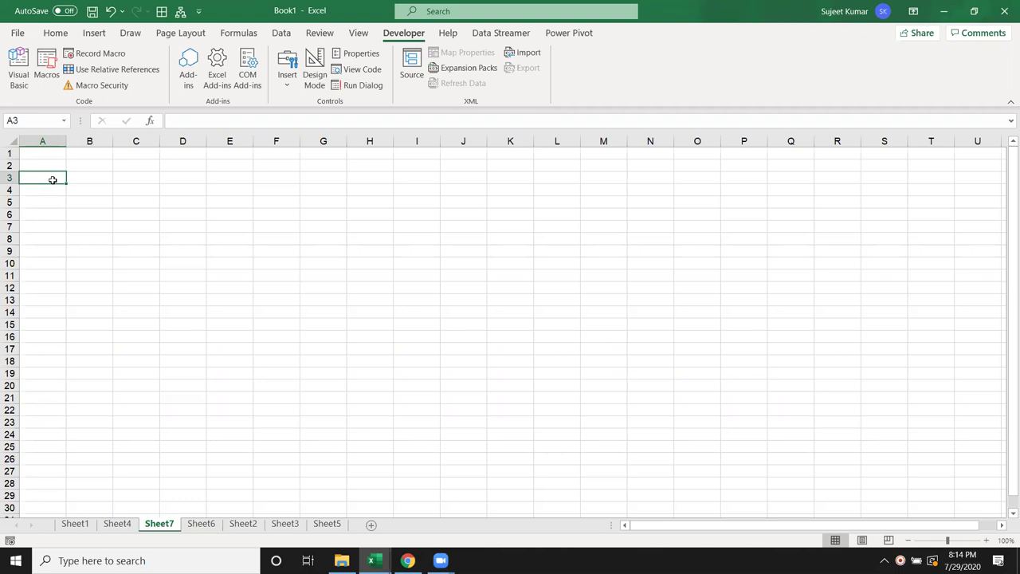
Enter the row labels Month, Sales and Target in A1:A3.
key(Up)
key(Up)
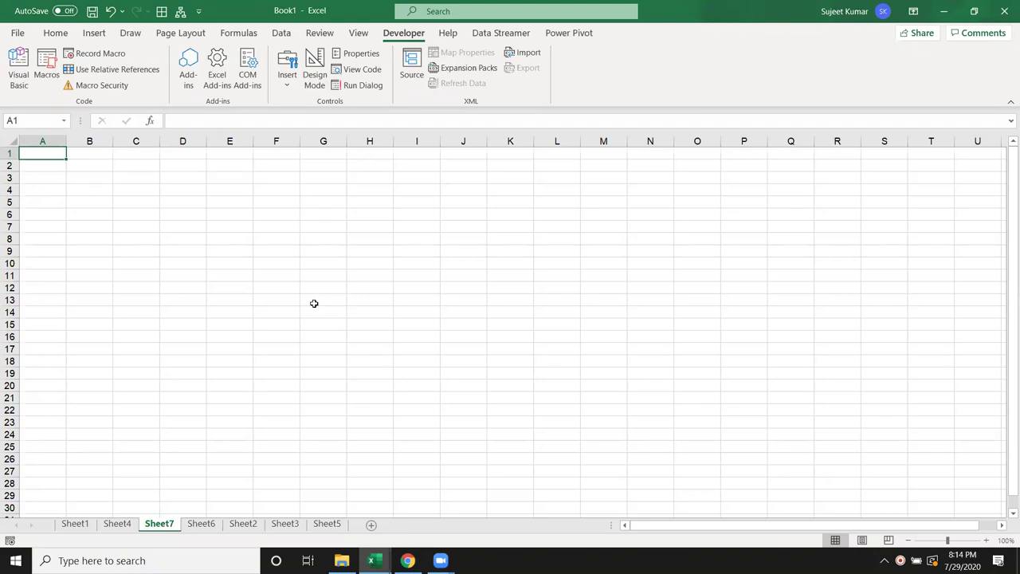
text(Month)
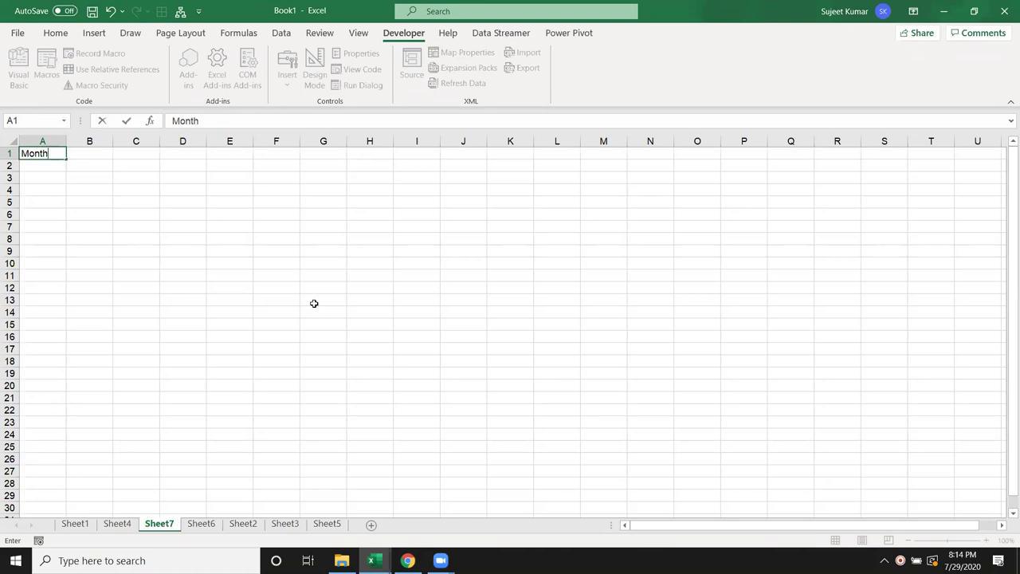
key(Return)
text(Sales)
key(Return)
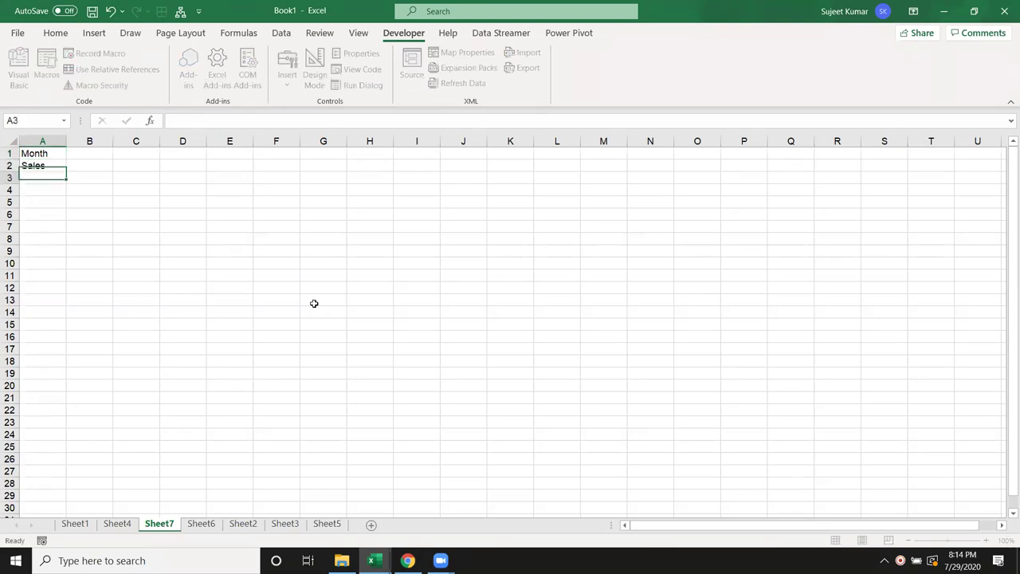
text(Targ)
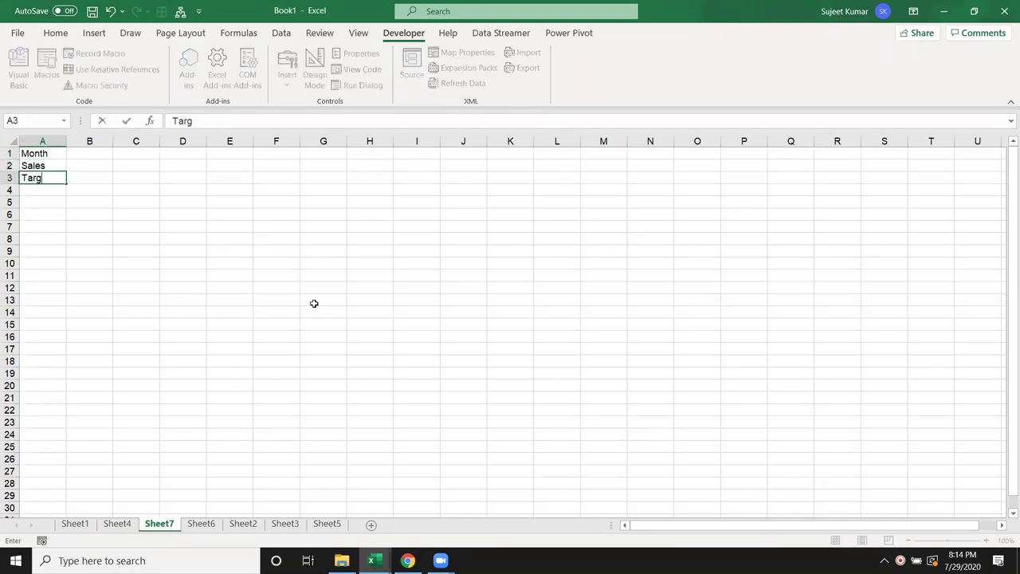
key(Return)
Put Jan in B1 and fill the month headings across row 1 to J1.
key(Up)
key(Up)
key(Up)
key(Right)
text(Jan)
key(Return)
click(98, 153)
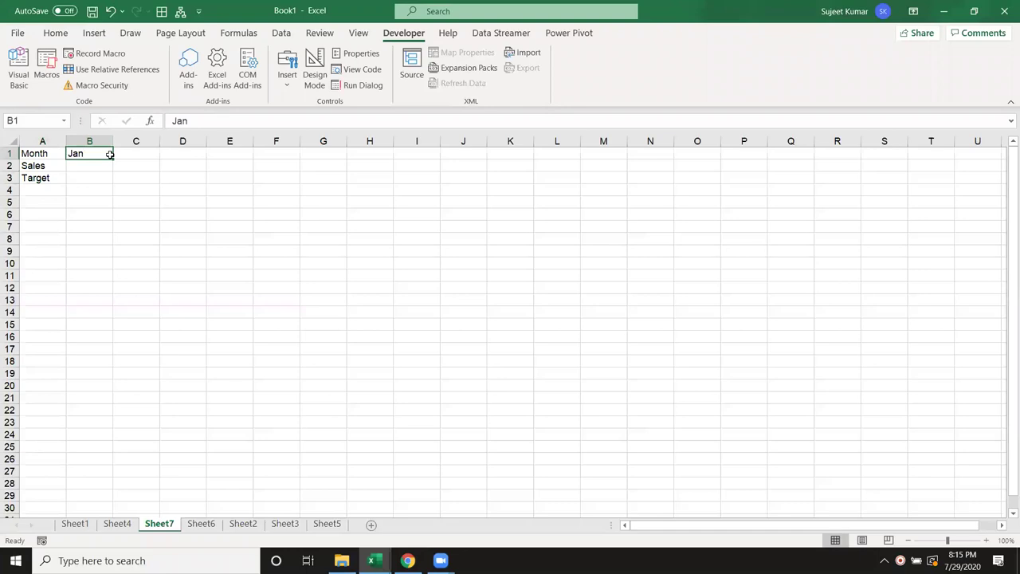
drag(193, 158, 501, 159)
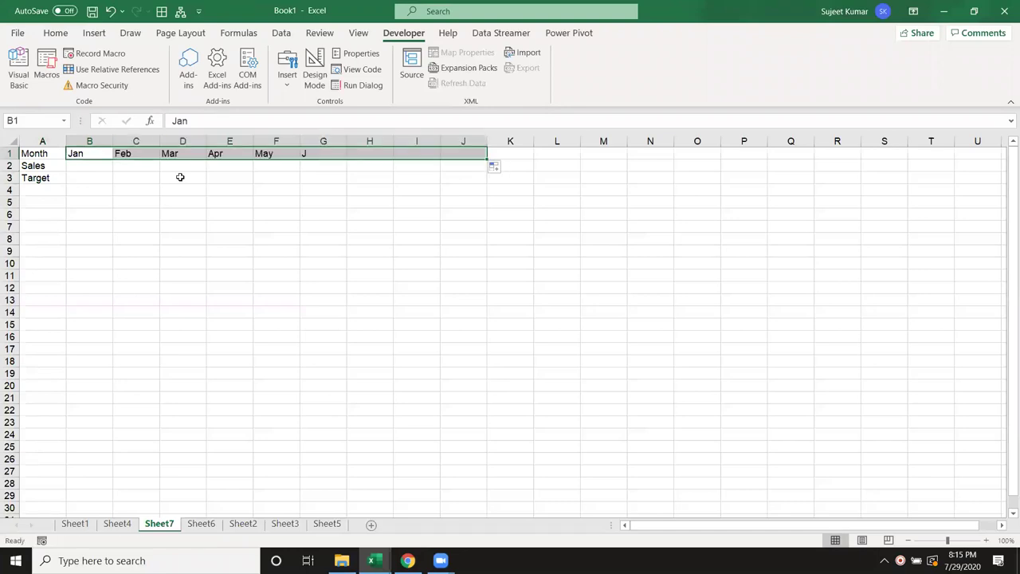
Fill B2:J3 with =RANDBETWEEN(10,90), then select the whole table A1:J3.
click(101, 165)
text(=ra)
key(Down)
key(Down)
key(Down)
key(Tab)
text(10,90)
key(Return)
mouse_move(101, 165)
mouse_down()
mouse_move(460, 188)
mouse_move(473, 176)
mouse_up()
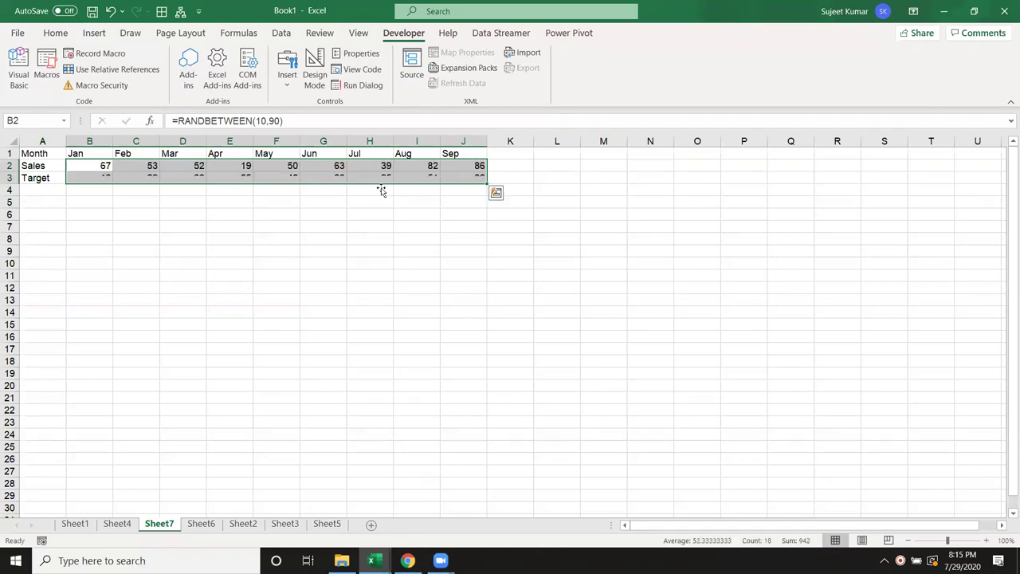
click(323, 201)
drag(37, 157, 444, 167)
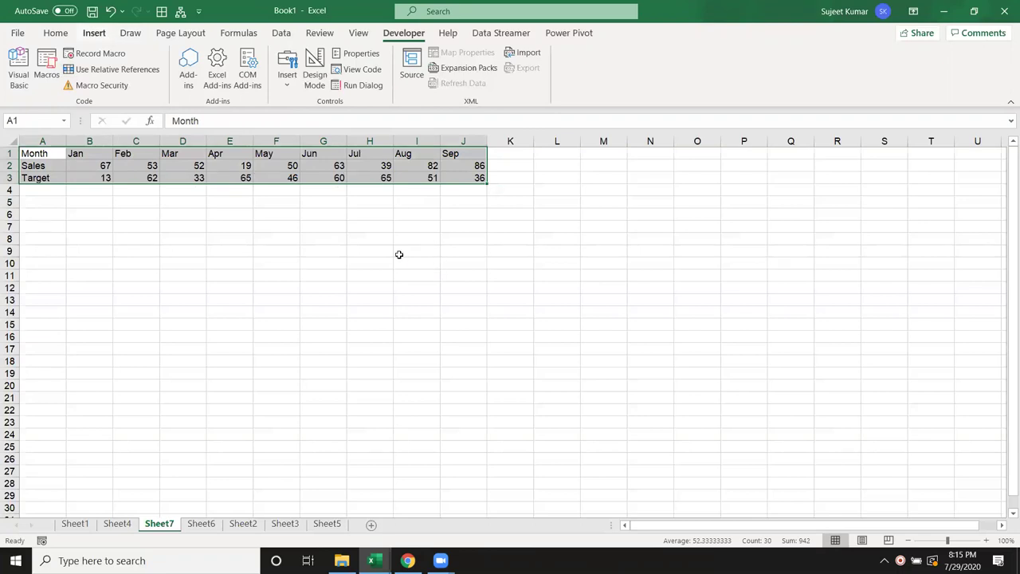
Insert a clustered column chart of the table, moved below it and enlarged.
key(alt+n)
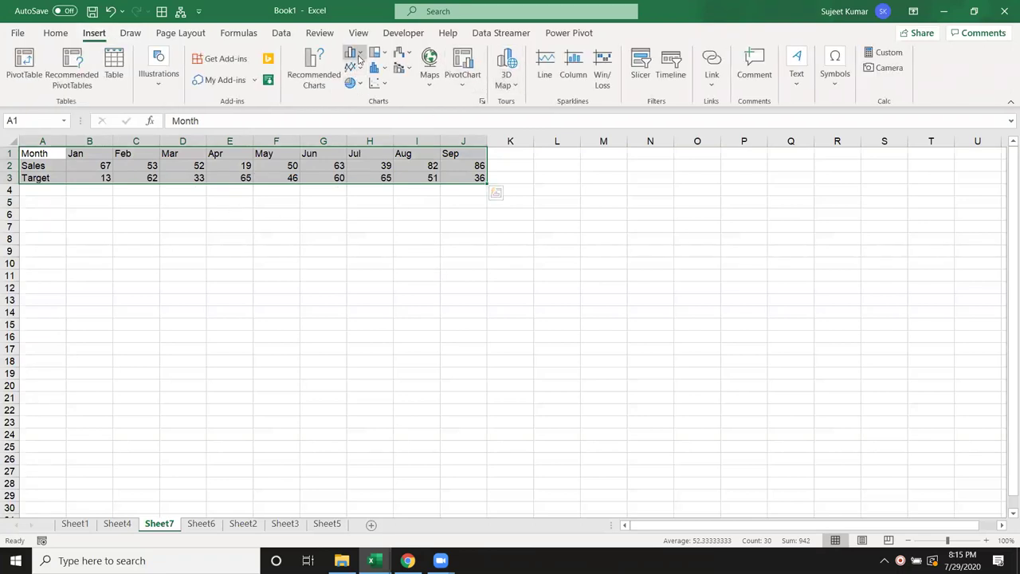
click(359, 56)
click(362, 98)
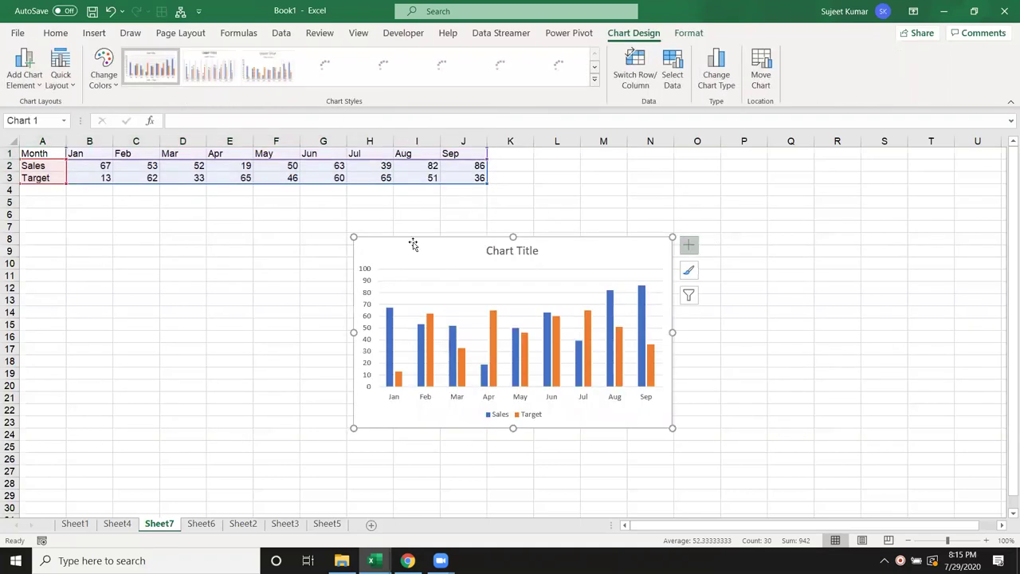
drag(394, 244, 164, 234)
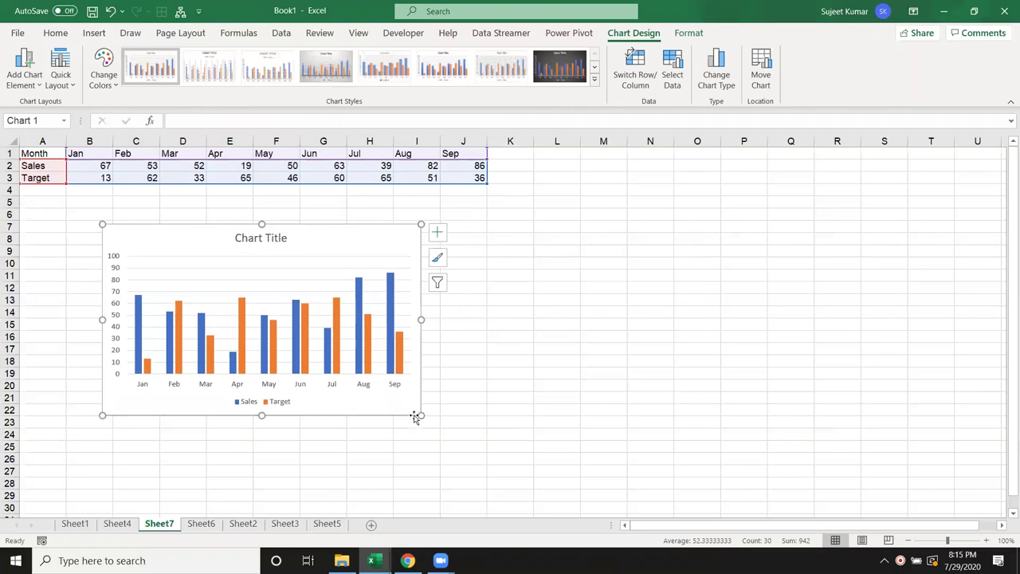
drag(482, 429, 617, 439)
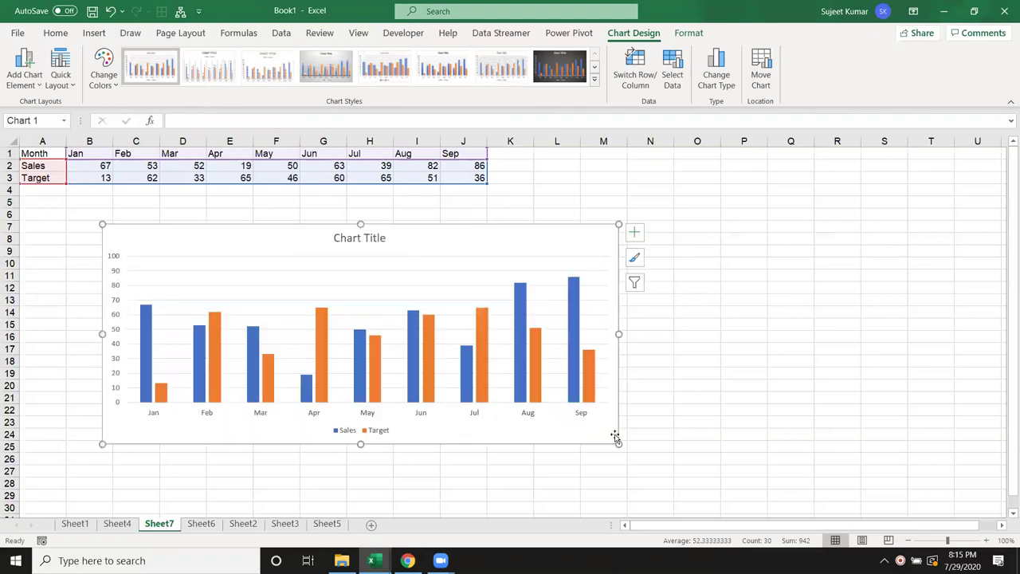
Apply the dark chart style to the column chart.
click(558, 53)
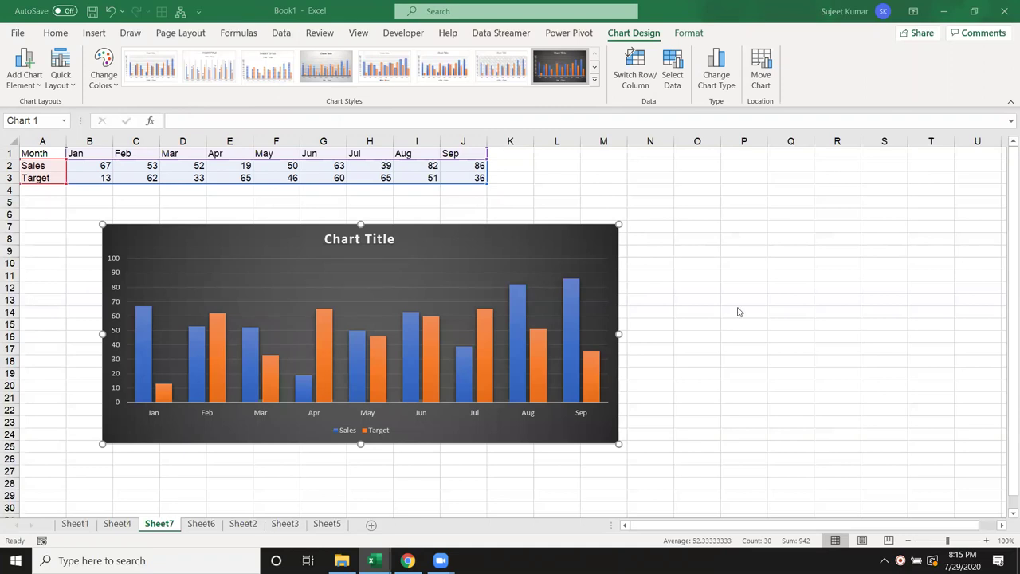
scroll(738, 306, down, 4)
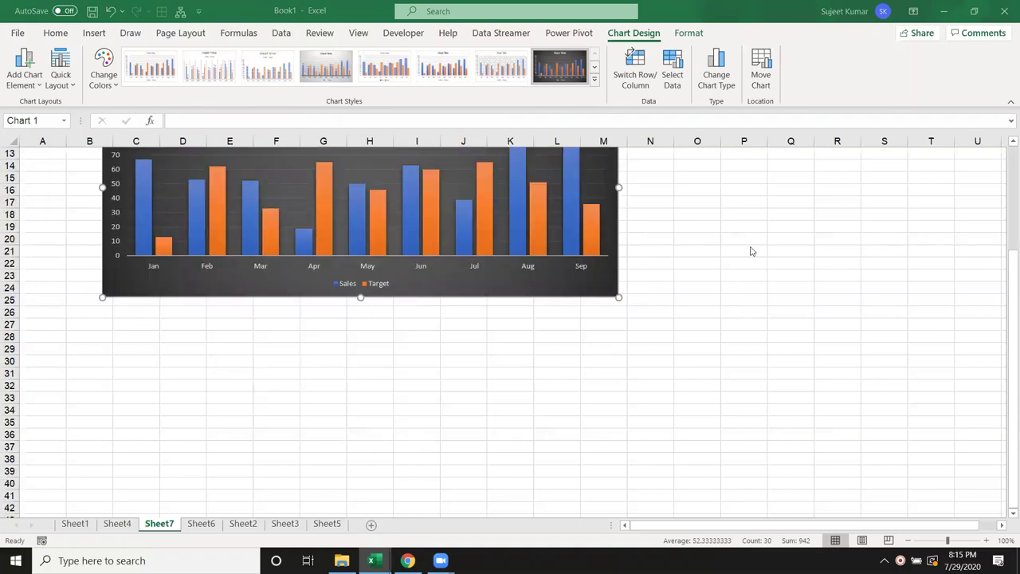
scroll(752, 251, up, 4)
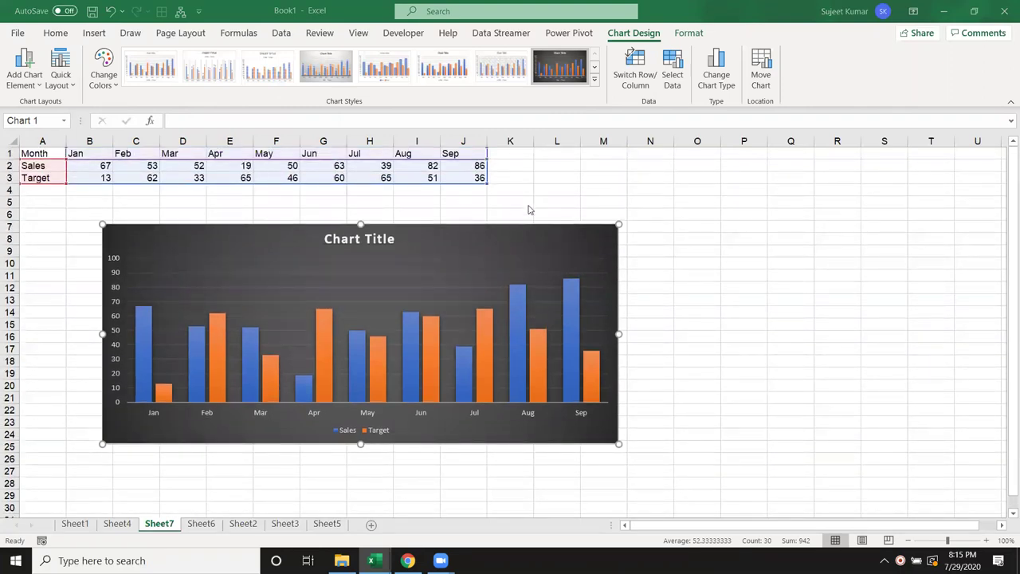
click(567, 186)
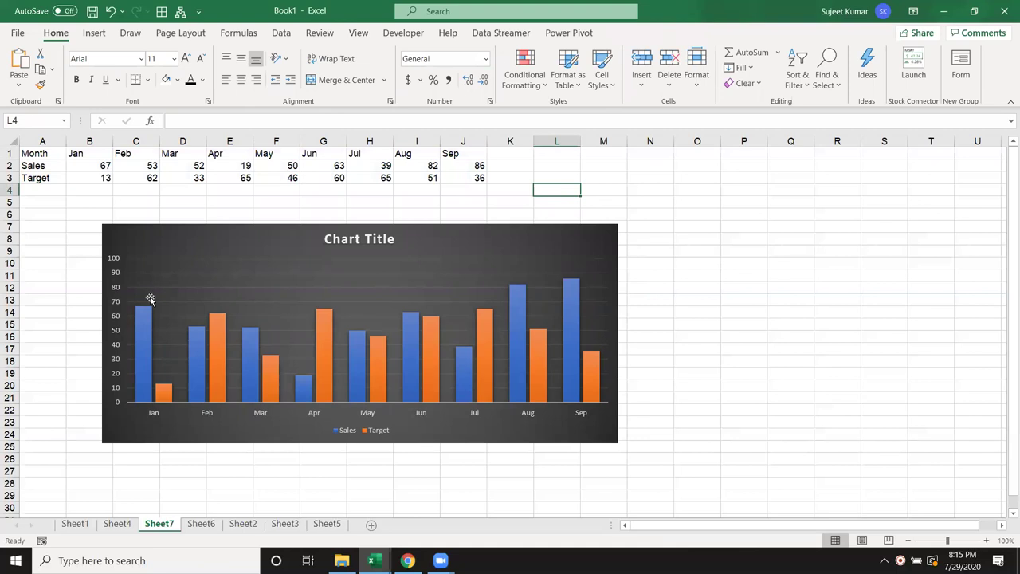
Inspect the Sales SERIES formula: name Sheet7!$A$2, labels $B$1:$J$1, values $B$2:$J$2.
click(143, 327)
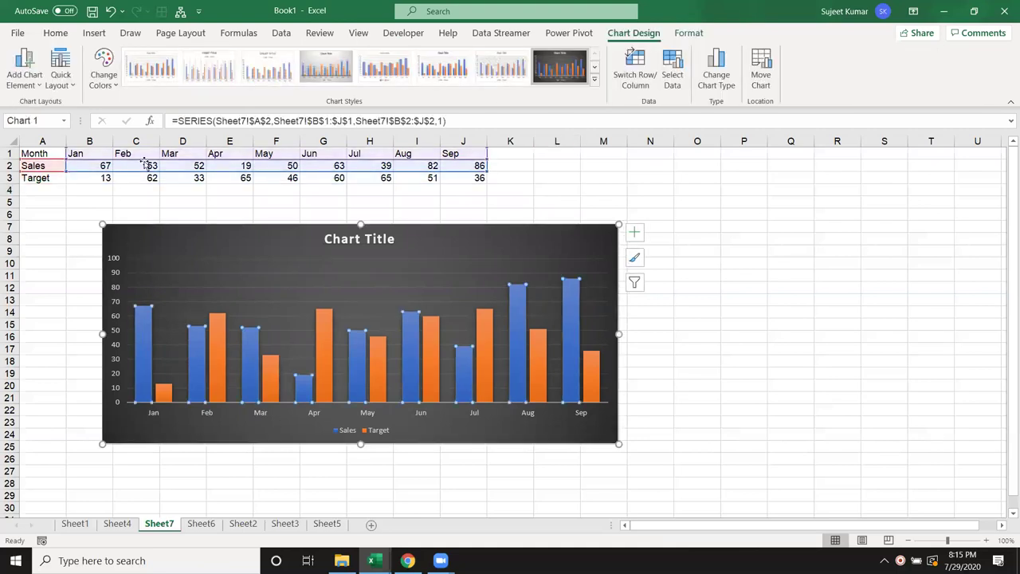
drag(176, 120, 446, 120)
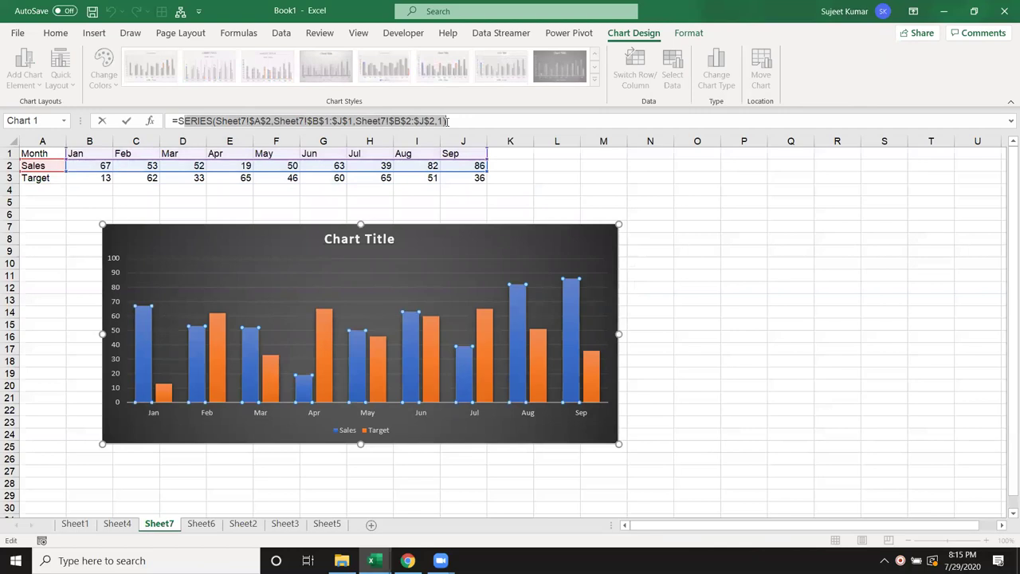
key(Escape)
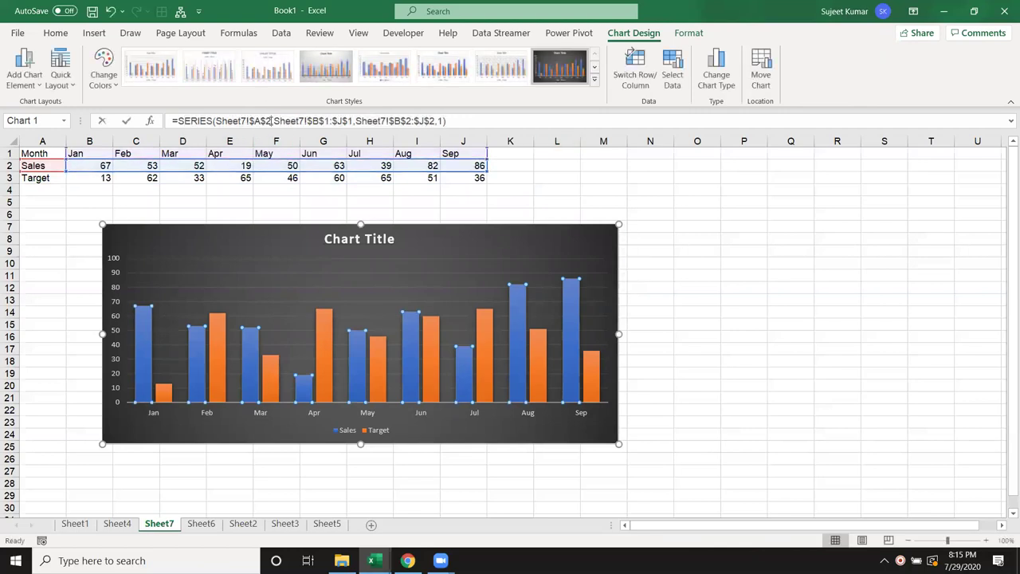
drag(272, 121, 225, 120)
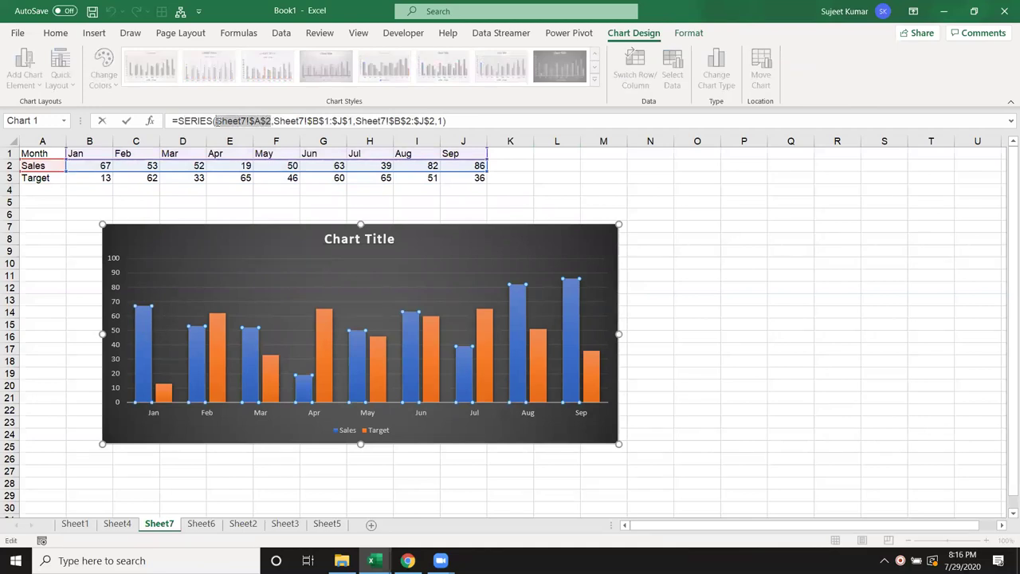
drag(224, 121, 215, 120)
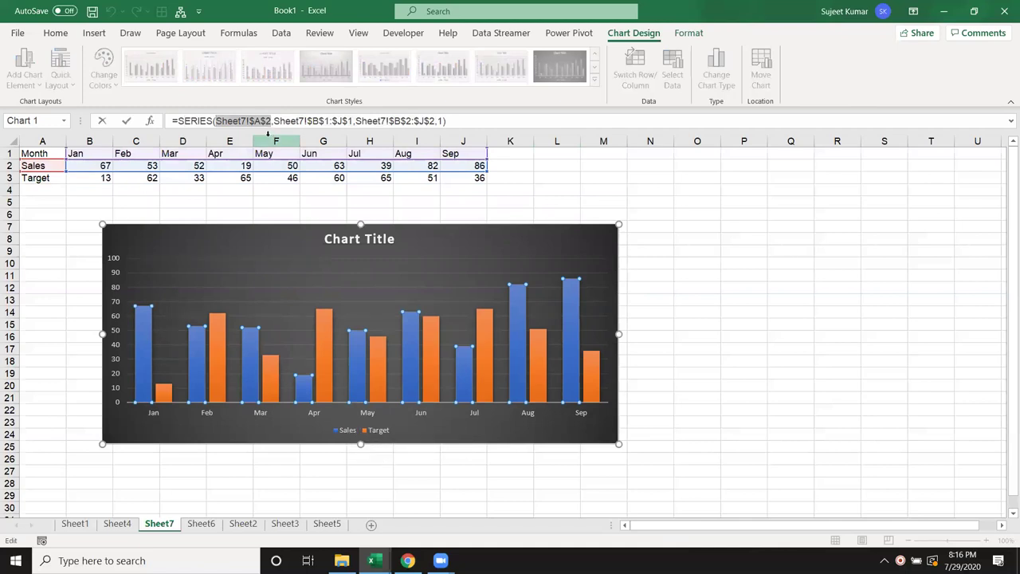
drag(278, 120, 354, 122)
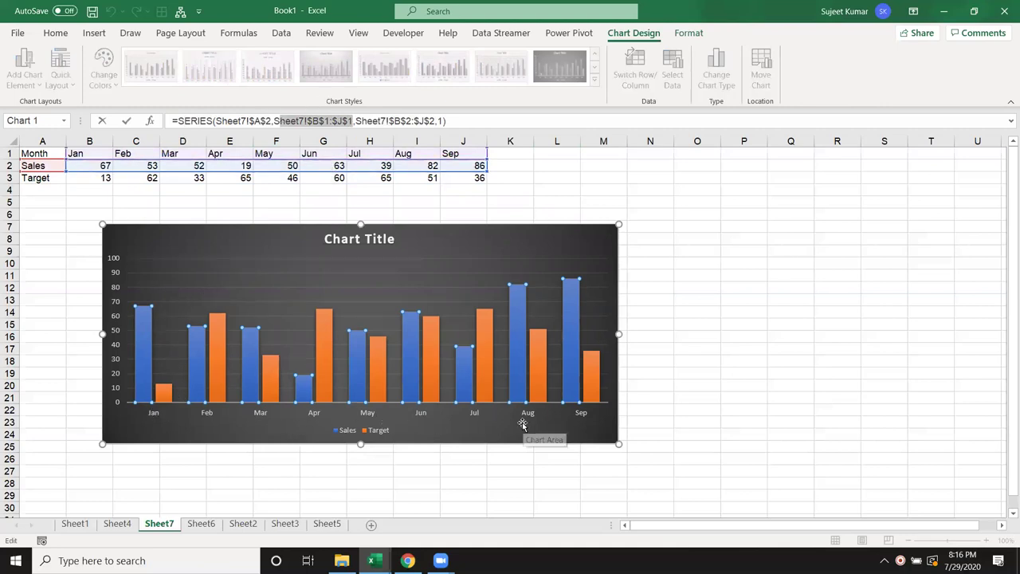
drag(356, 121, 436, 121)
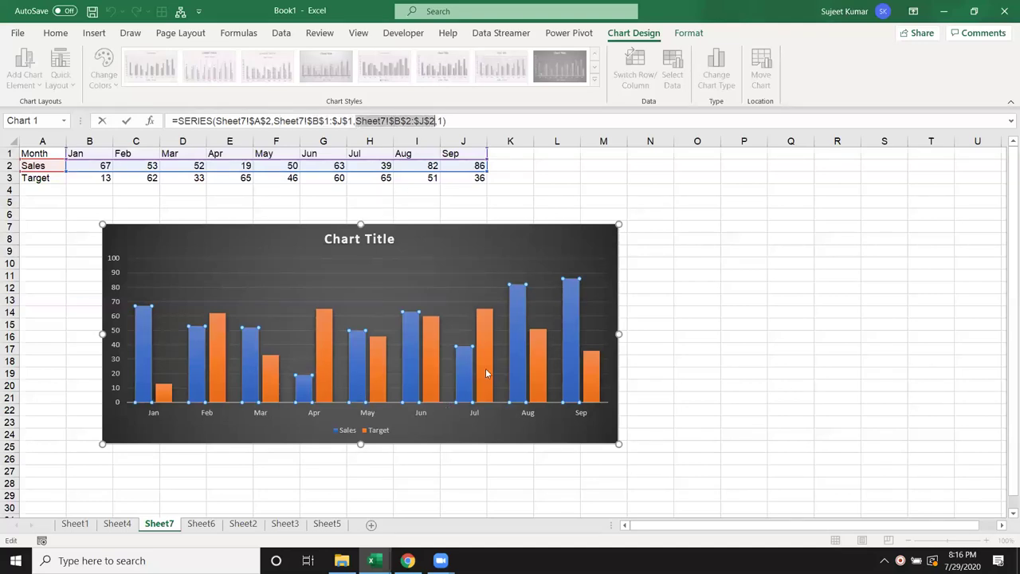
click(441, 121)
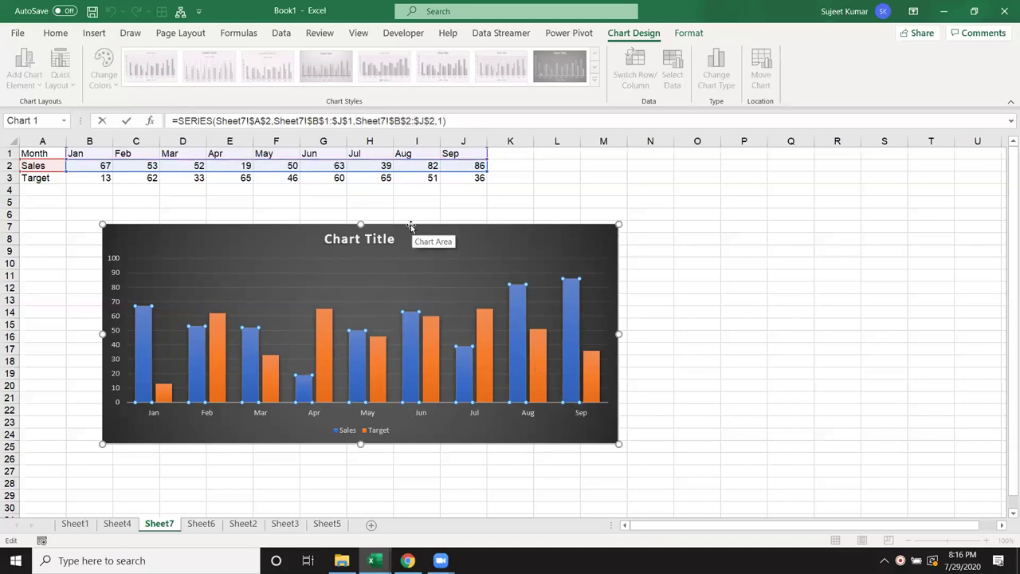
click(743, 312)
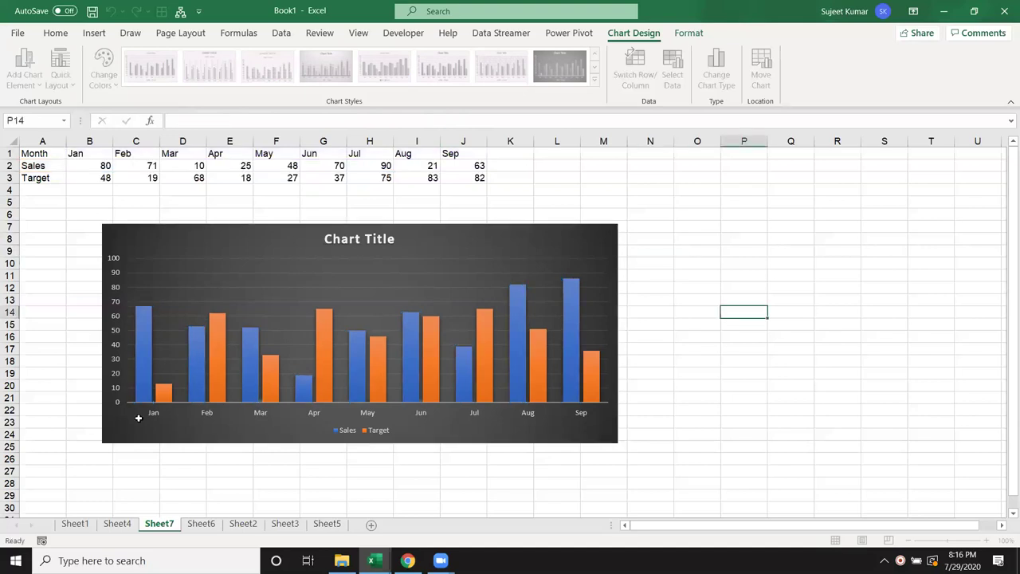
Change the Target series plot order from 2 to 1 in its SERIES formula.
click(143, 326)
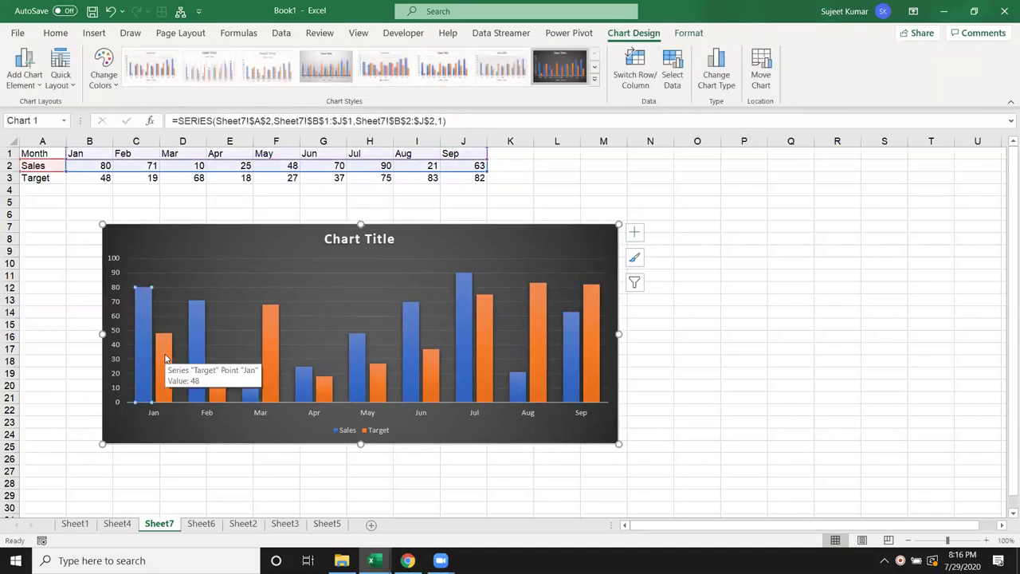
click(165, 359)
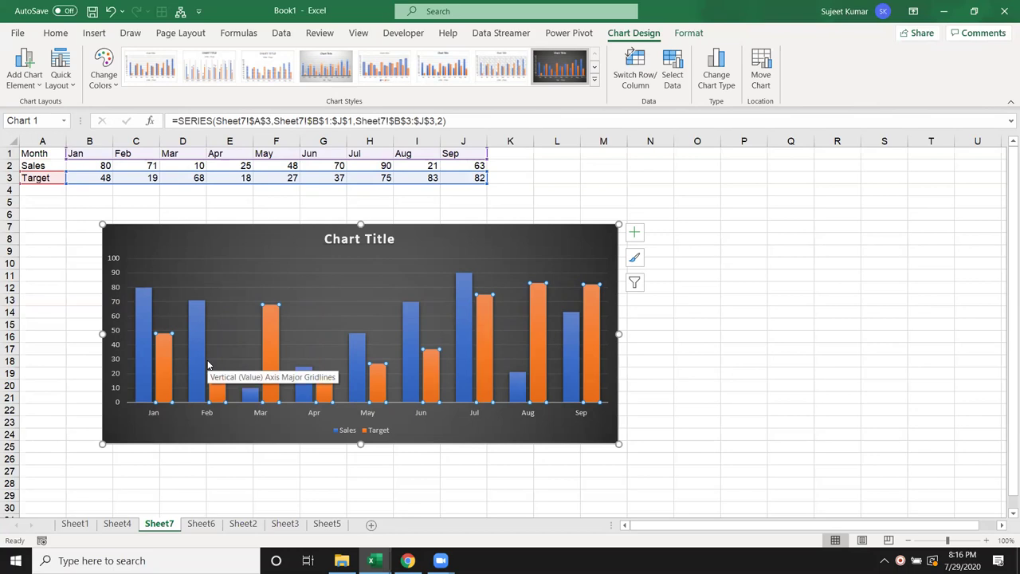
click(219, 243)
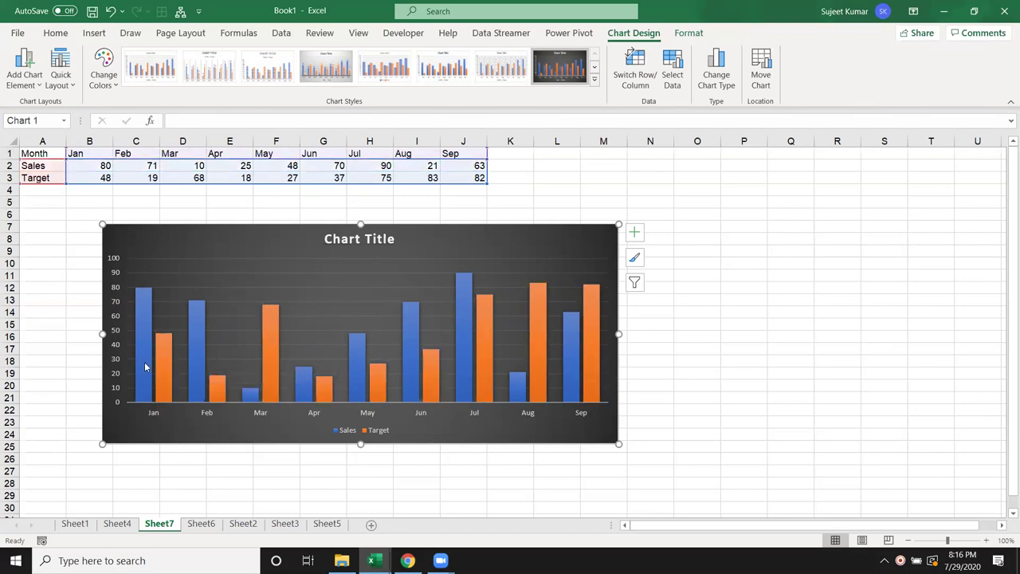
click(166, 354)
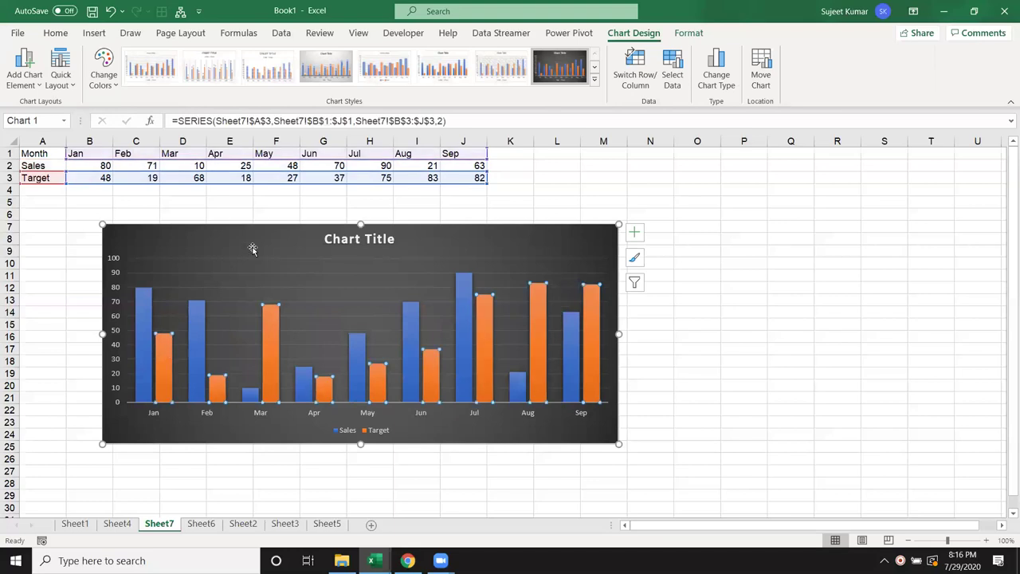
click(437, 120)
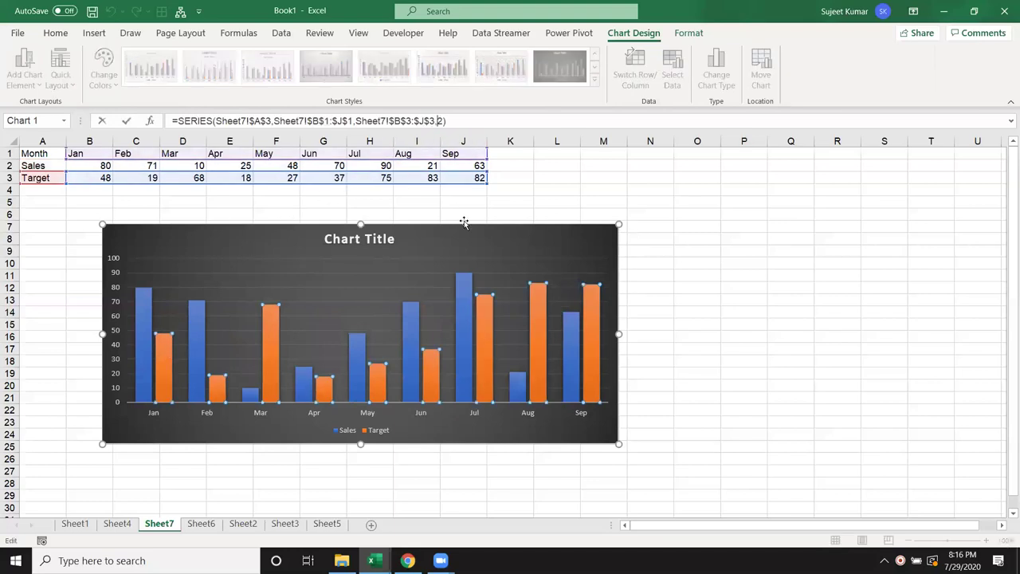
key(Delete)
key(Return)
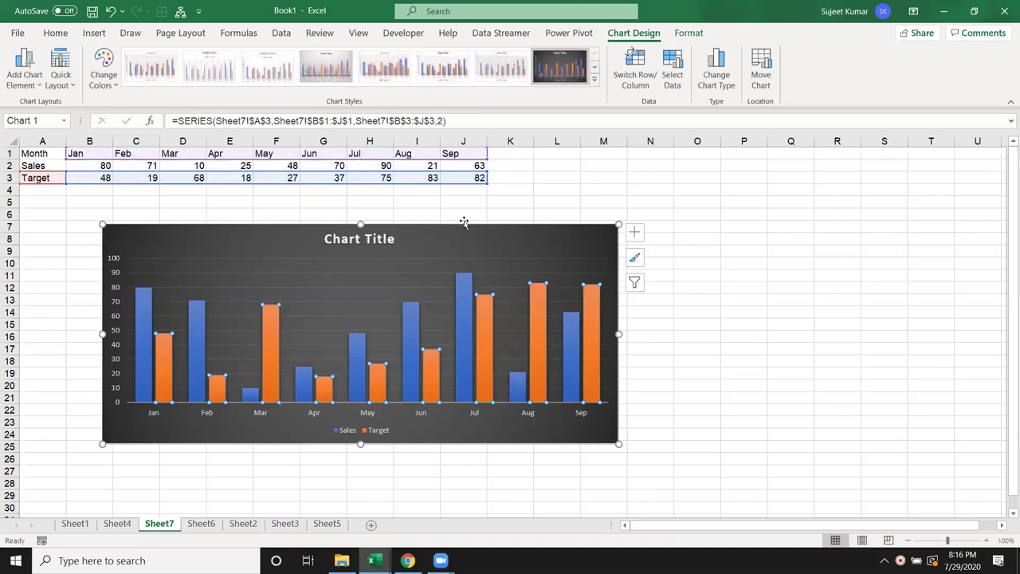
click(443, 120)
key(BackSpace)
text(1)
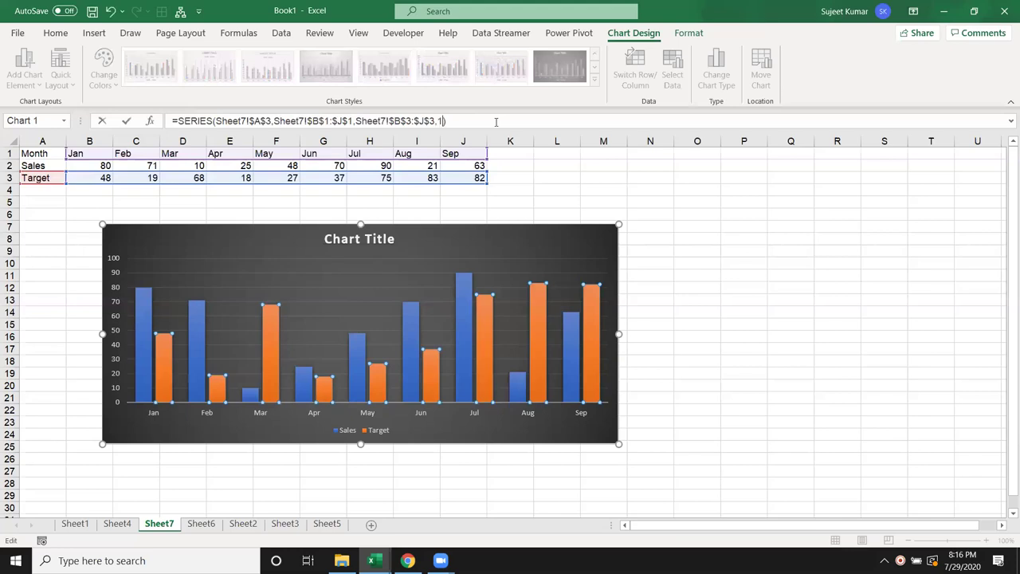
key(Return)
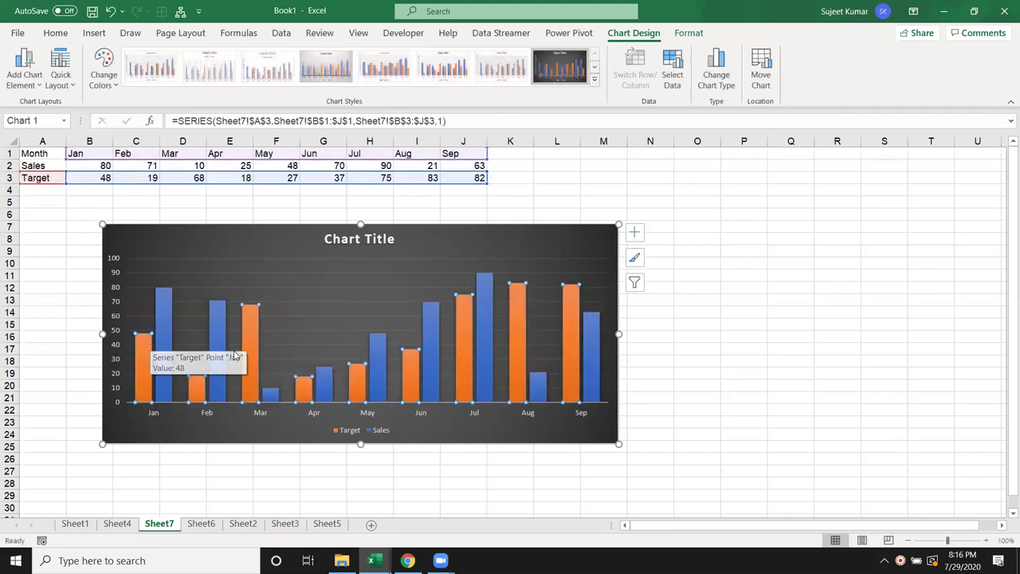
click(232, 120)
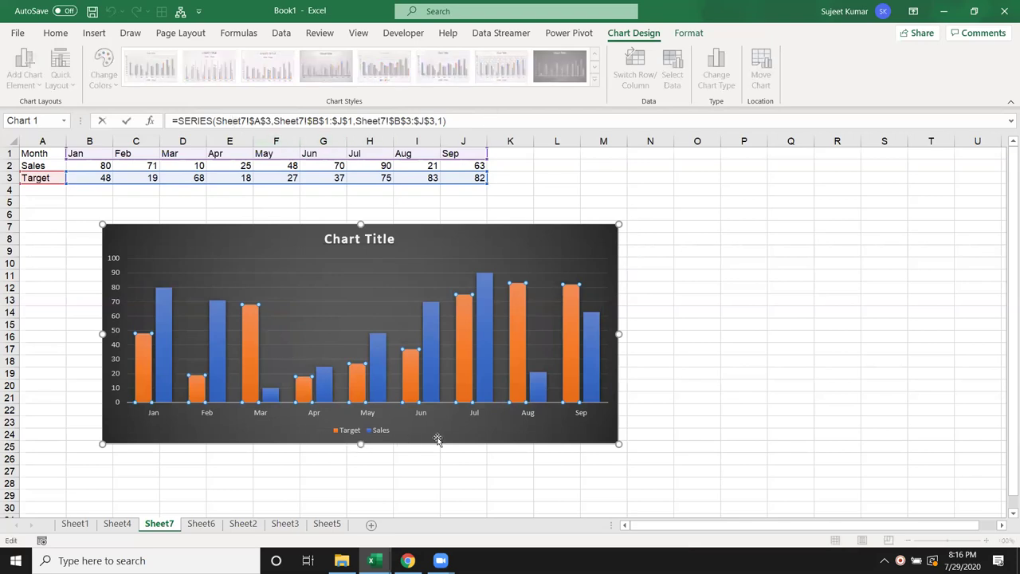
click(55, 200)
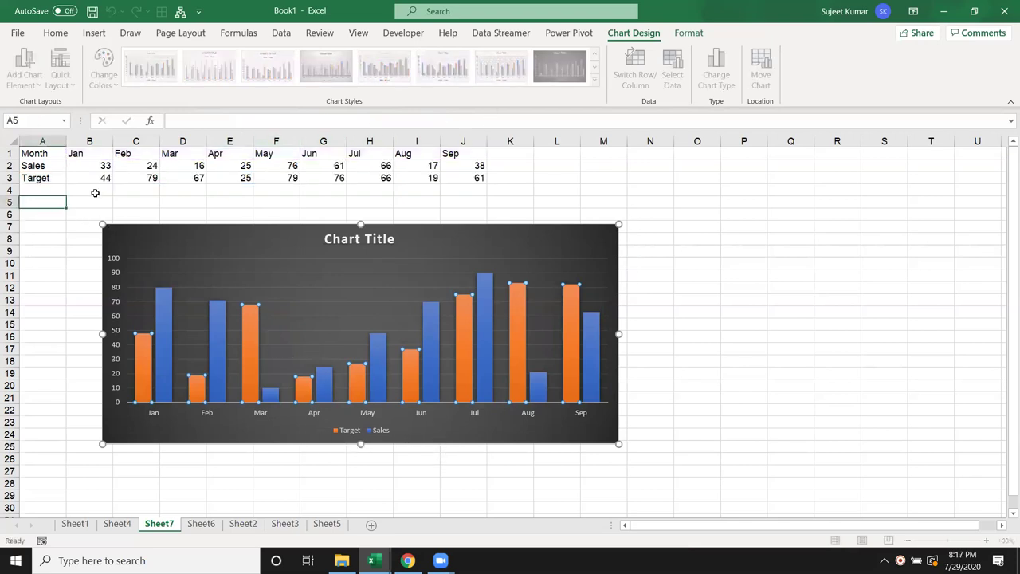
Type a plain Sales label into cell M2.
click(622, 166)
text(S)
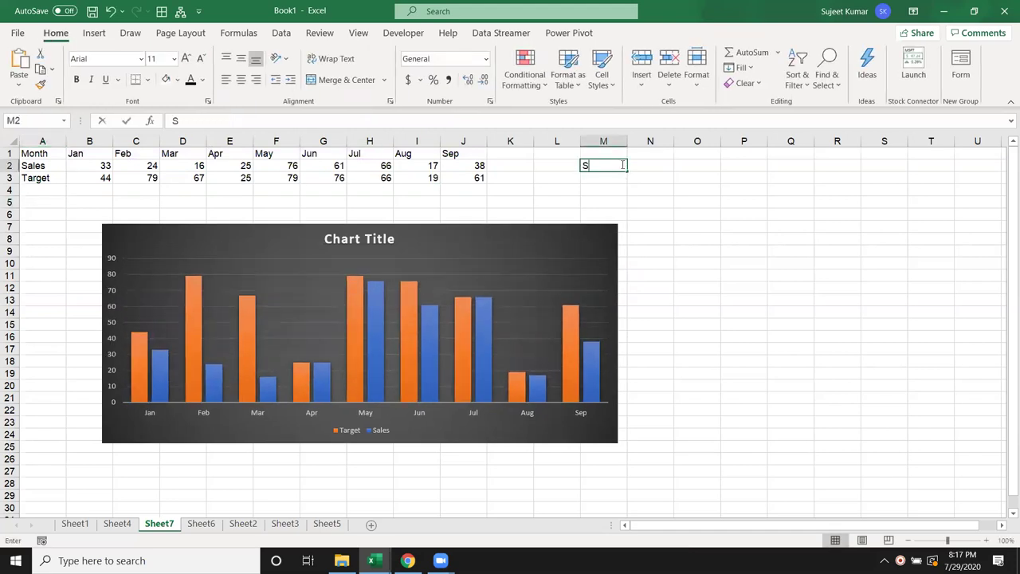
text(ales 2020)
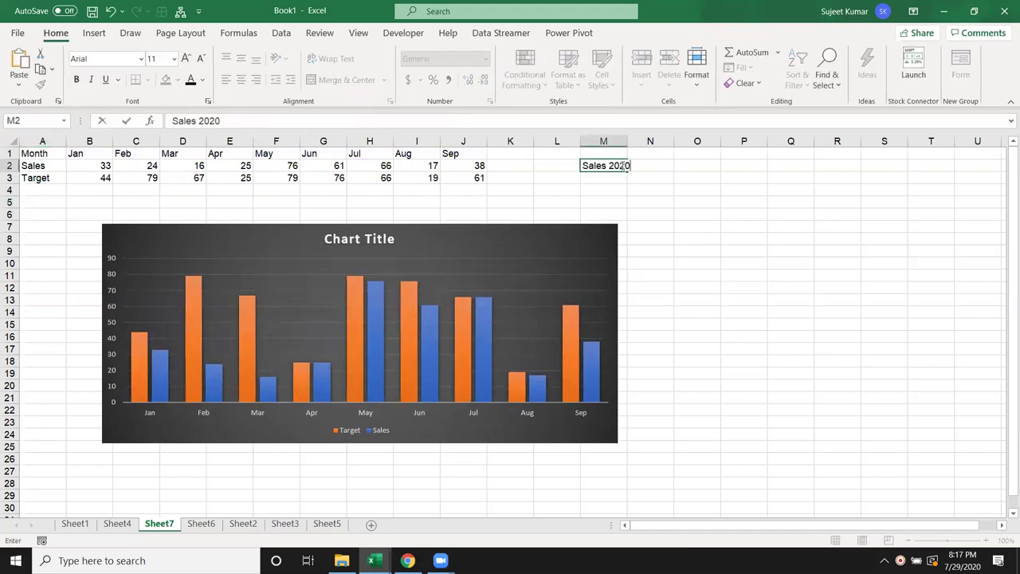
key(BackSpace)
key(BackSpace)
key(BackSpace)
key(BackSpace)
key(BackSpace)
key(Left)
key(Left)
key(Right)
key(Right)
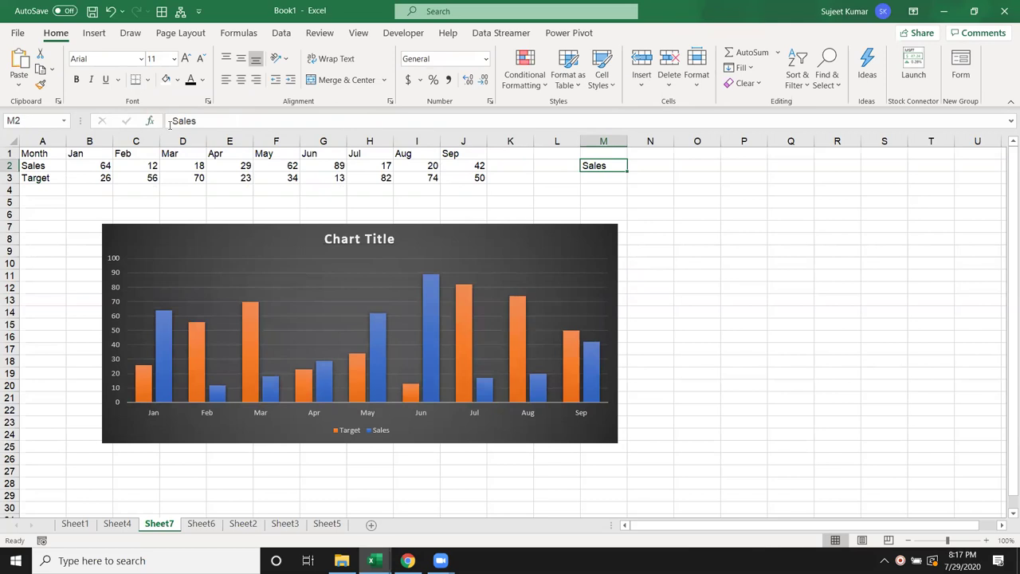
Replace M2 with ="Sales "&YEAR(TODAY()) so it displays Sales 2020.
text(="Sales)
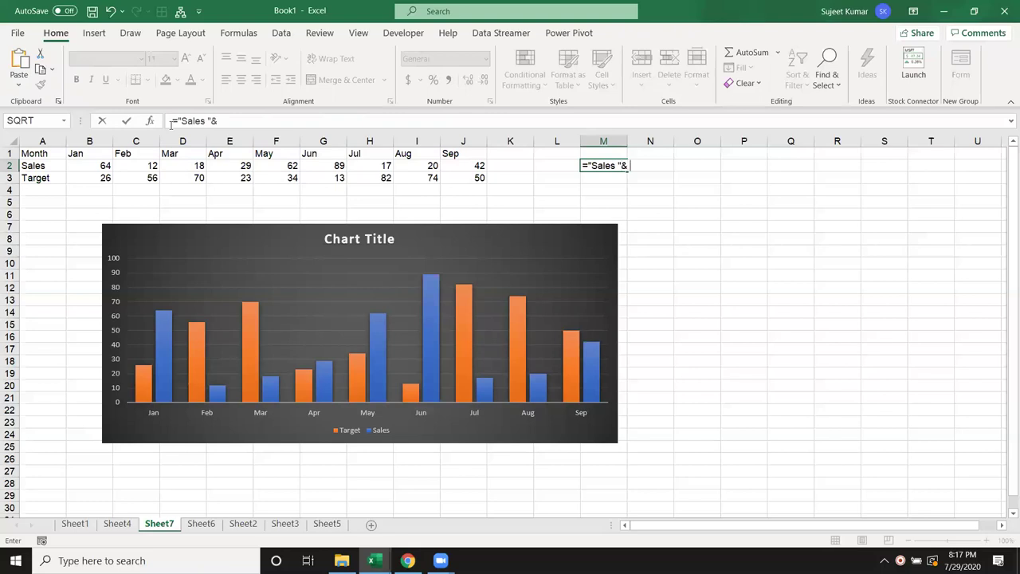
text( year)
key(Tab)
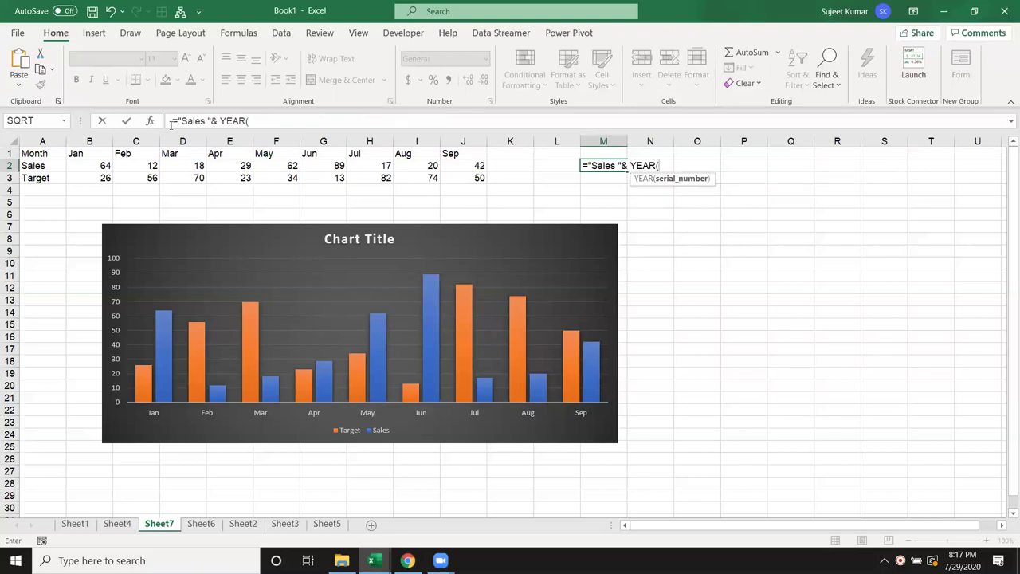
text(today)
key(Tab)
text()))
key(Return)
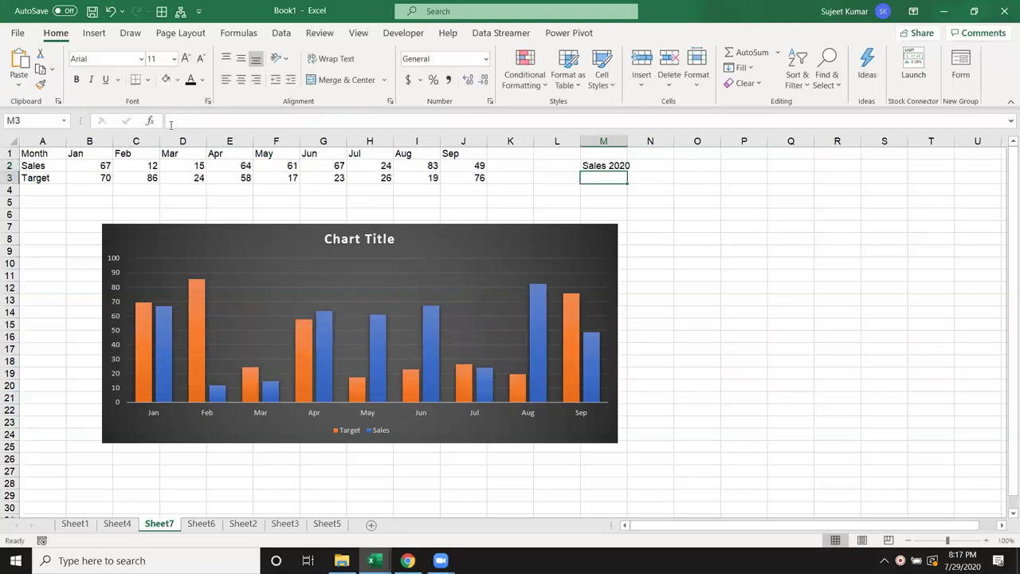
key(Up)
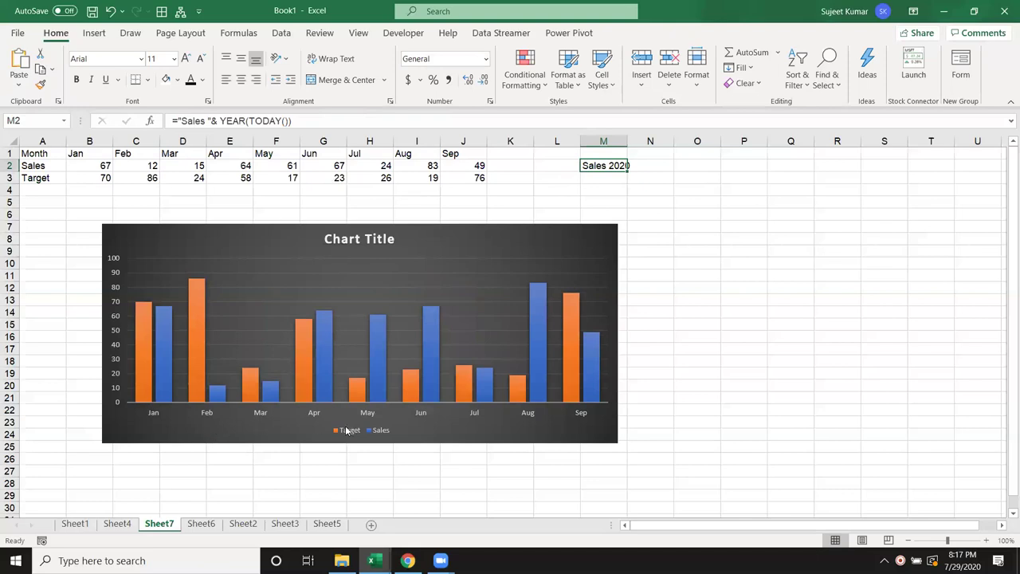
click(31, 169)
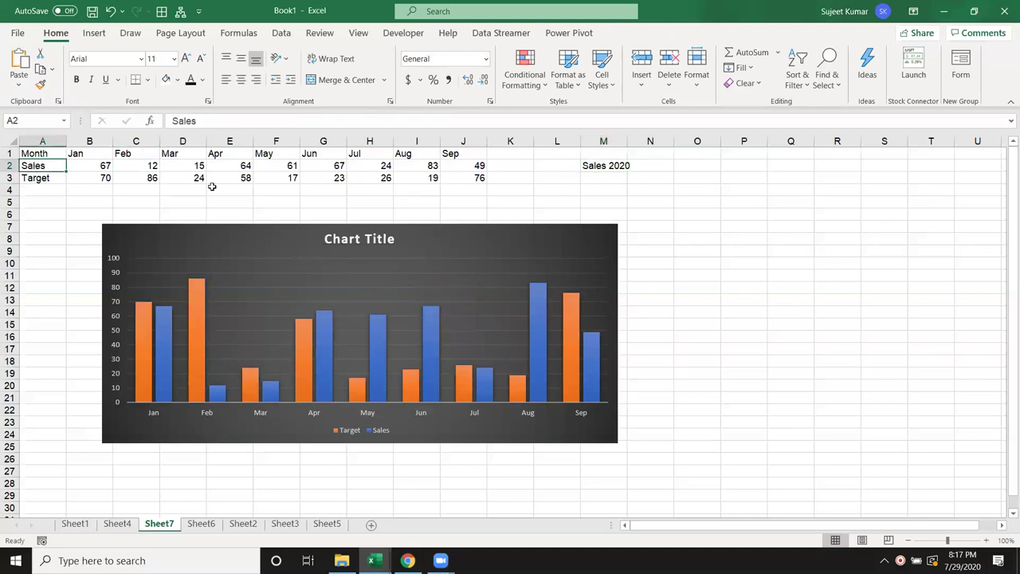
click(583, 164)
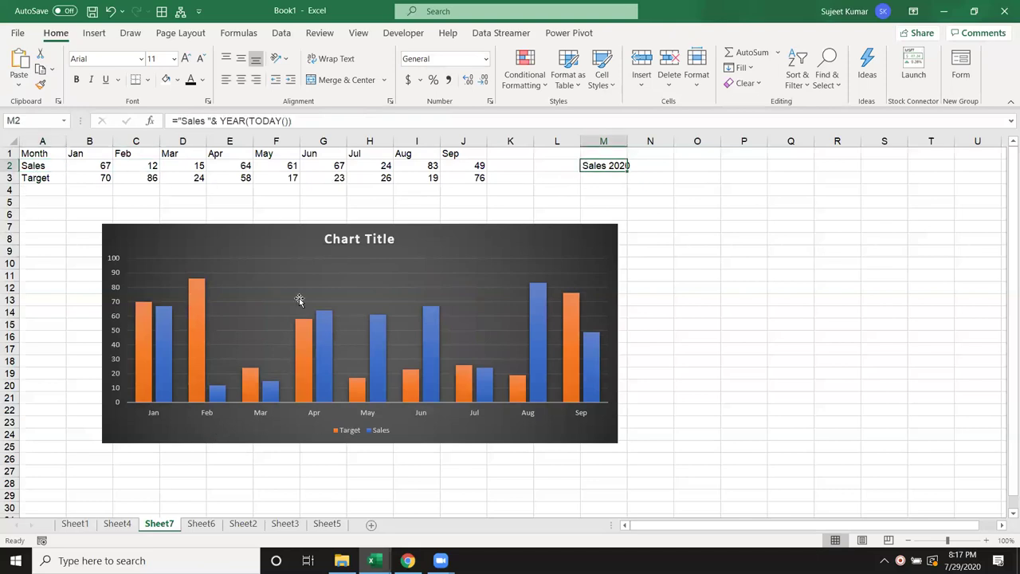
click(163, 343)
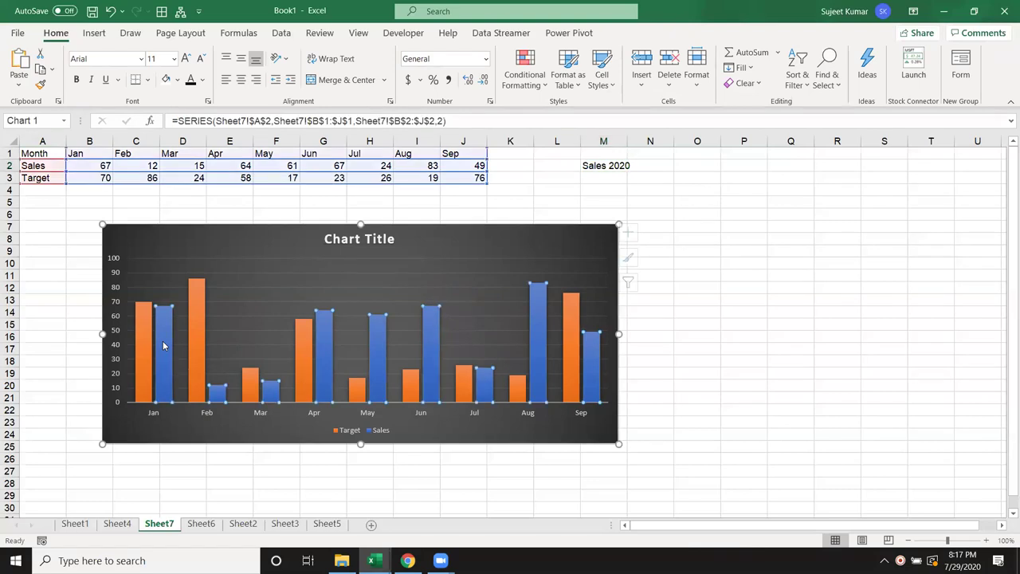
Swap Sheet7!$A$2 for cell M2 as the Sales series name, so the legend shows Sales 2020.
click(271, 121)
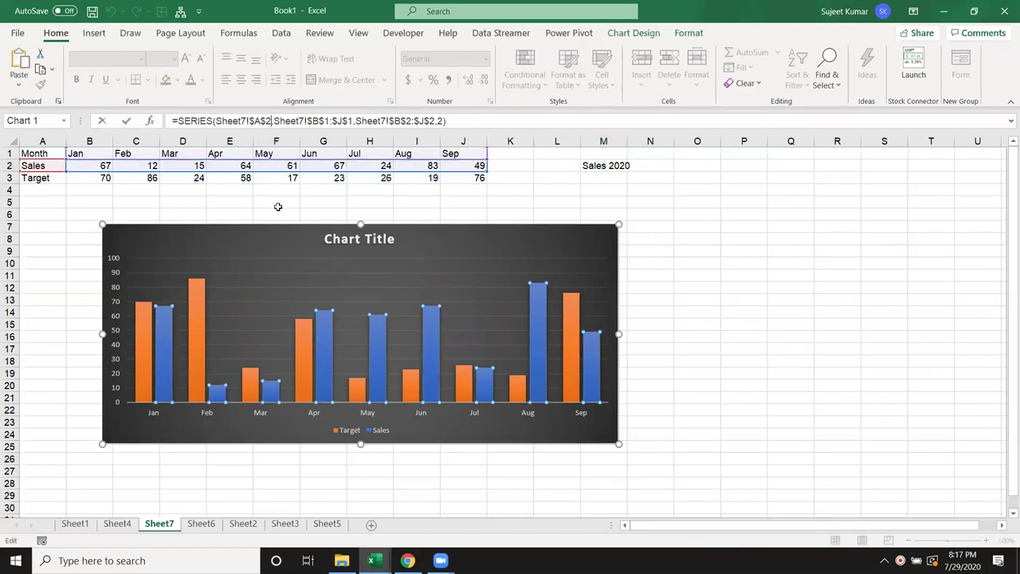
key(BackSpace)
key(BackSpace)
key(BackSpace)
text(S)
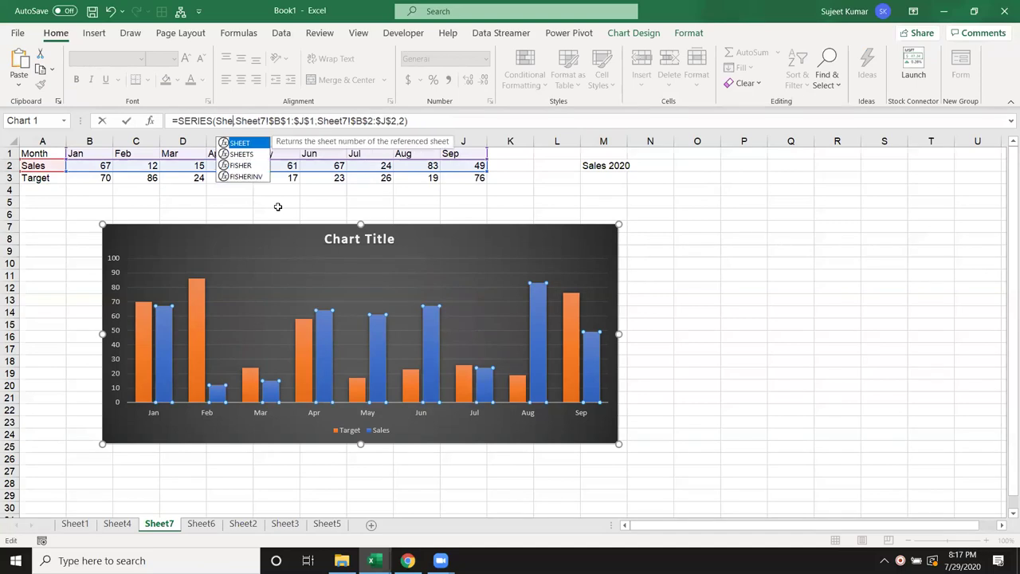
key(BackSpace)
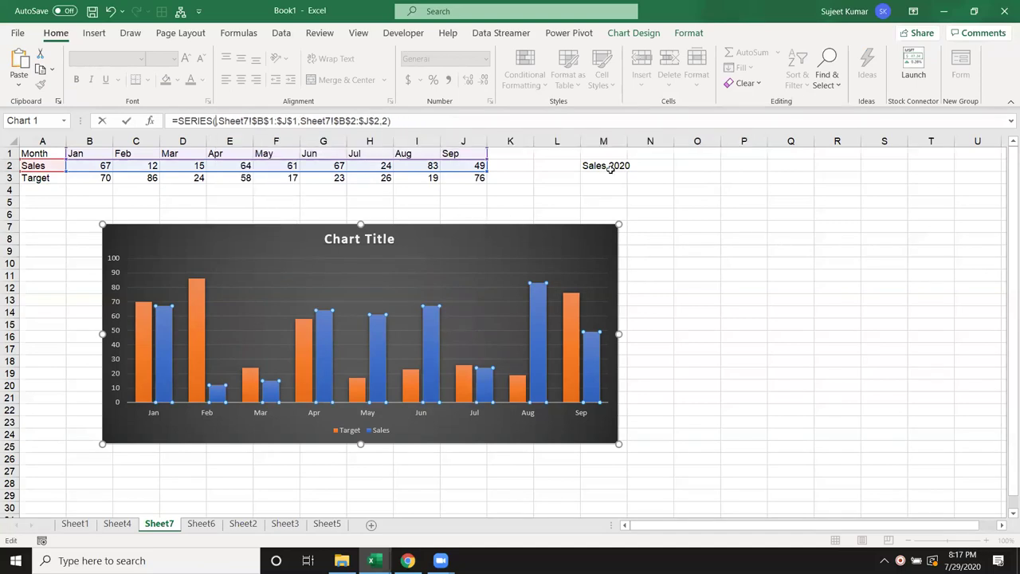
click(612, 166)
key(Return)
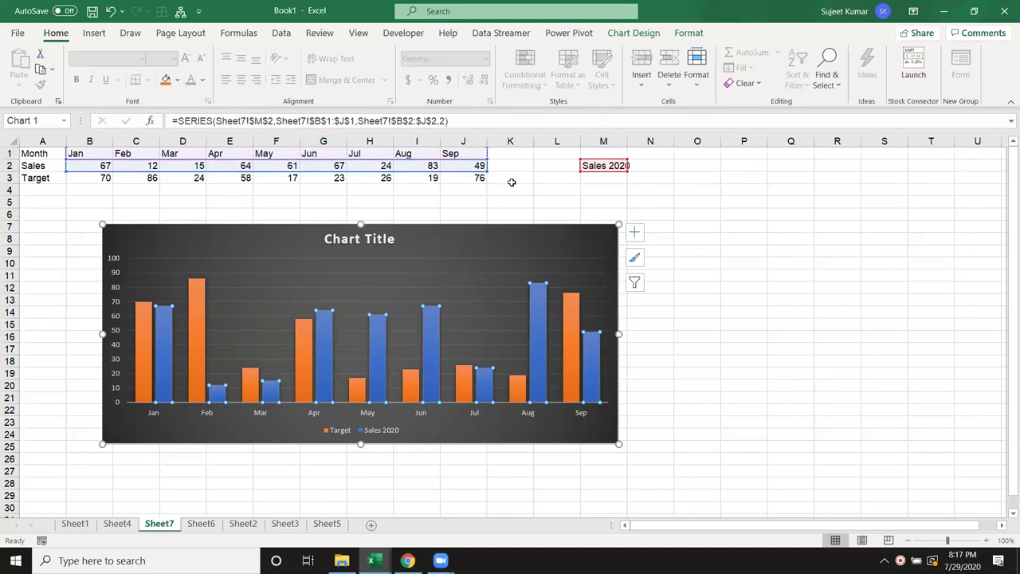
click(512, 182)
click(506, 236)
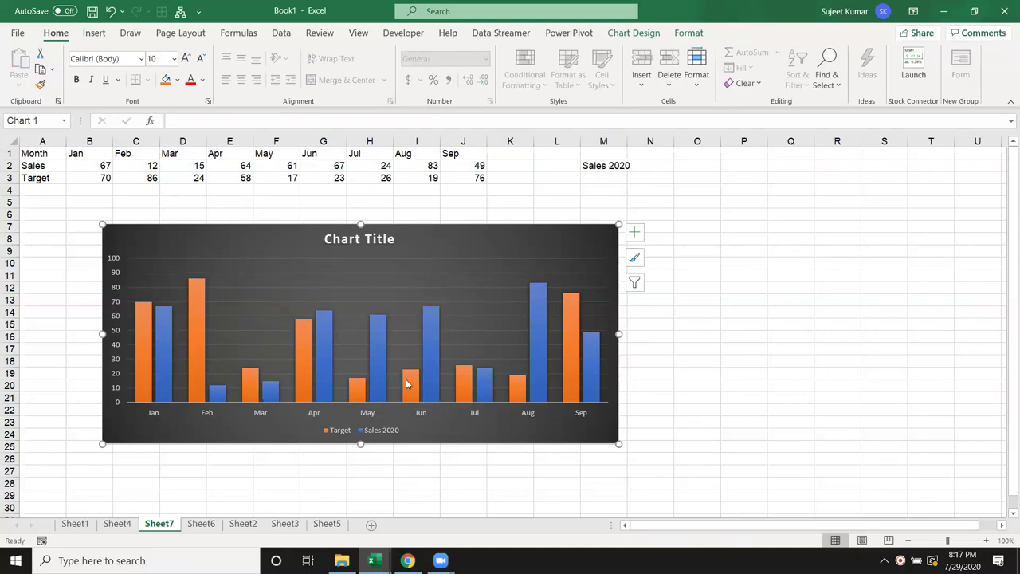
click(68, 214)
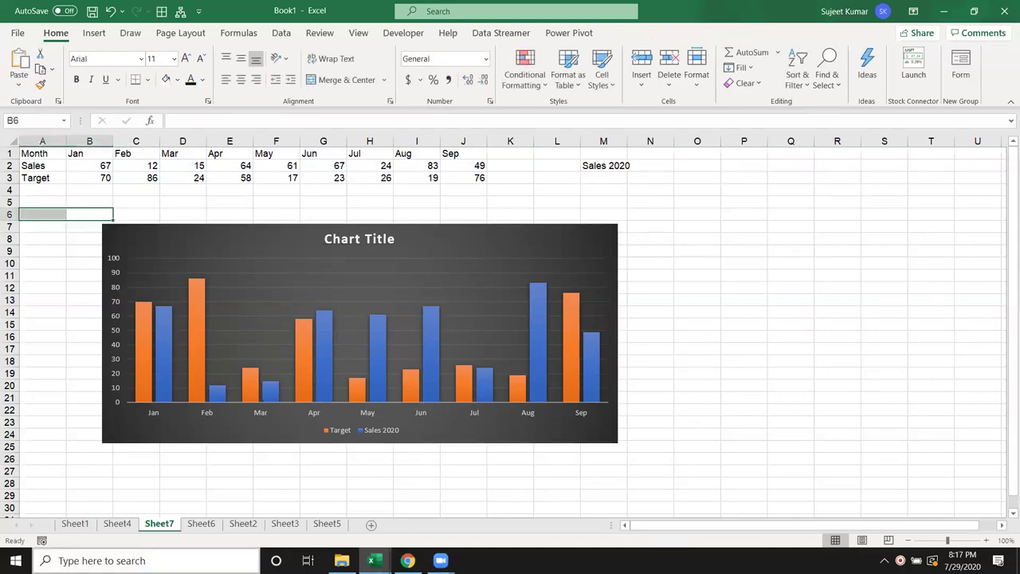
On Sheet6, clear the existing numbers in columns A through J.
click(202, 524)
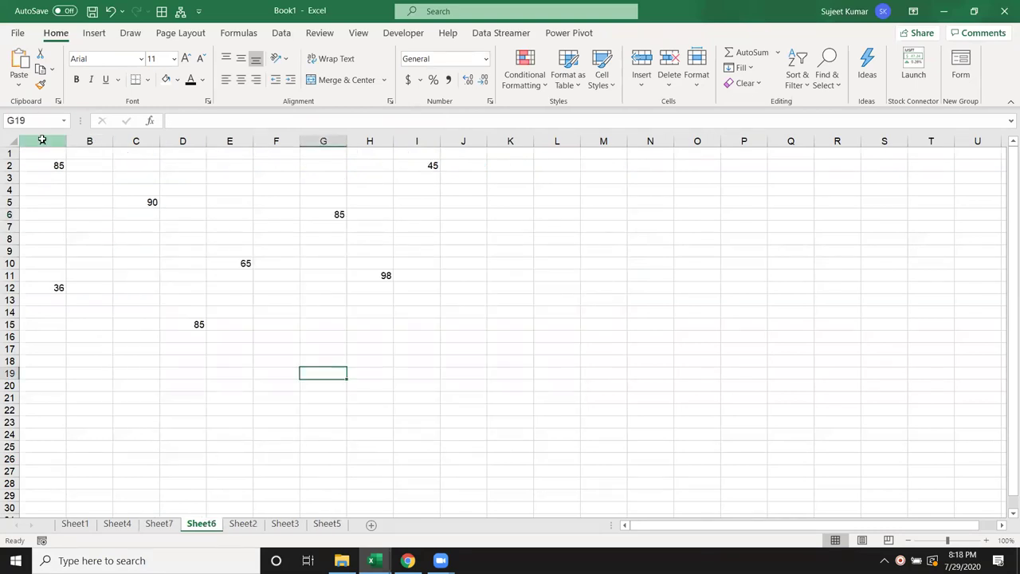
drag(43, 140, 482, 164)
key(Delete)
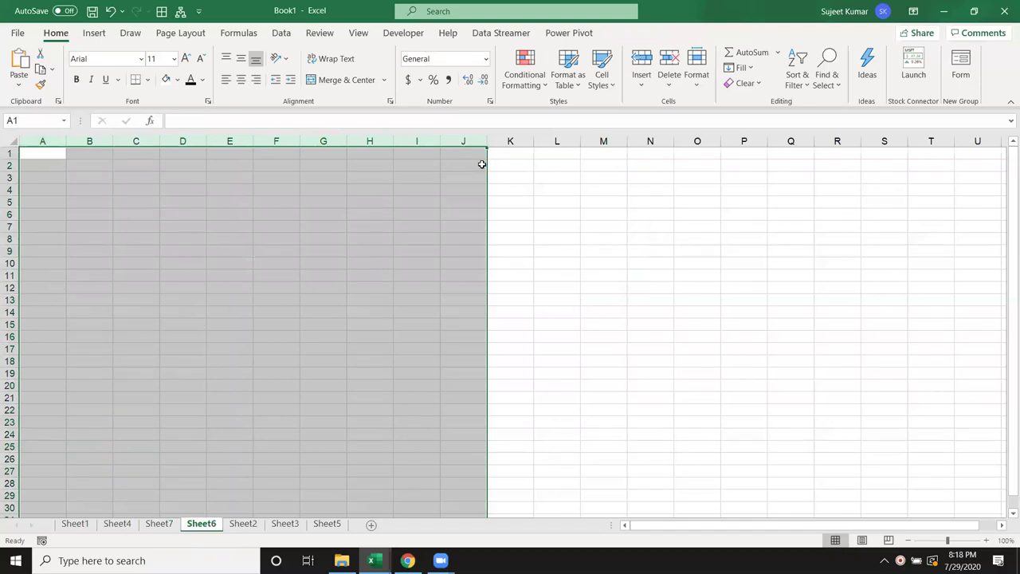
click(57, 155)
click(57, 156)
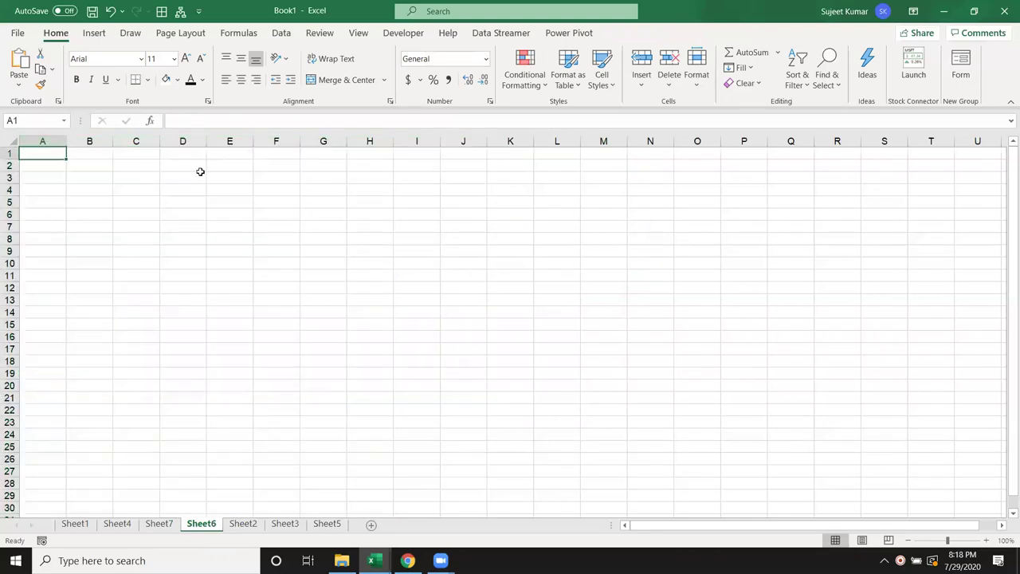
Add the Name header in A1 and fill eight names down A2:A9.
text(Sales)
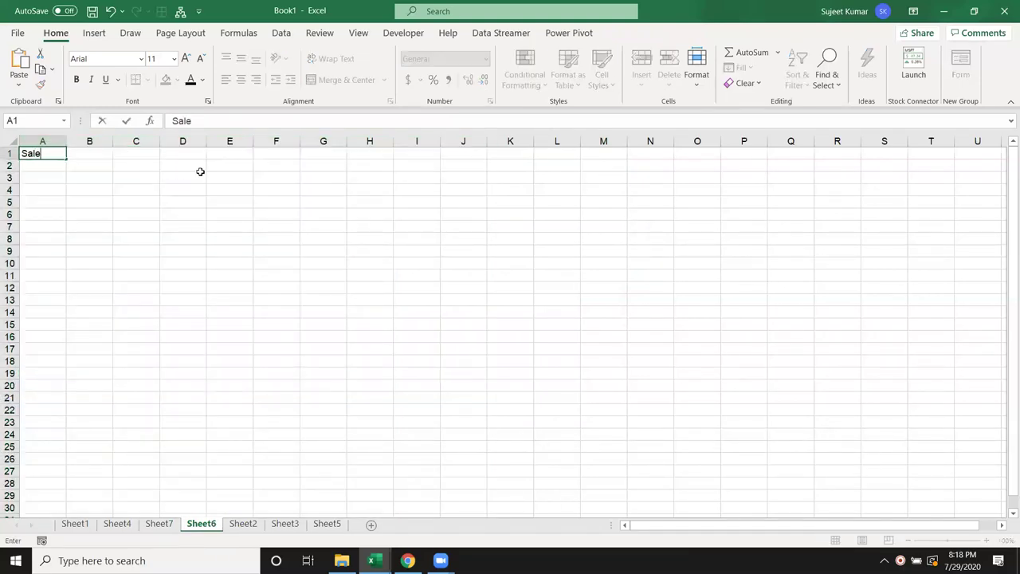
key(Return)
key(Up)
text(Name)
key(Return)
text(Puja)
click(61, 189)
click(55, 168)
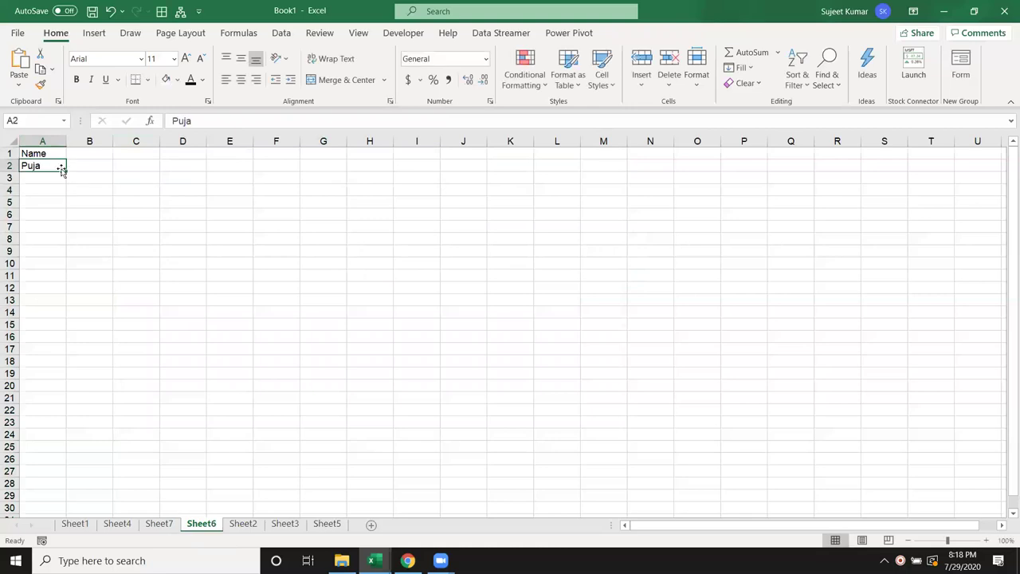
drag(67, 171, 67, 255)
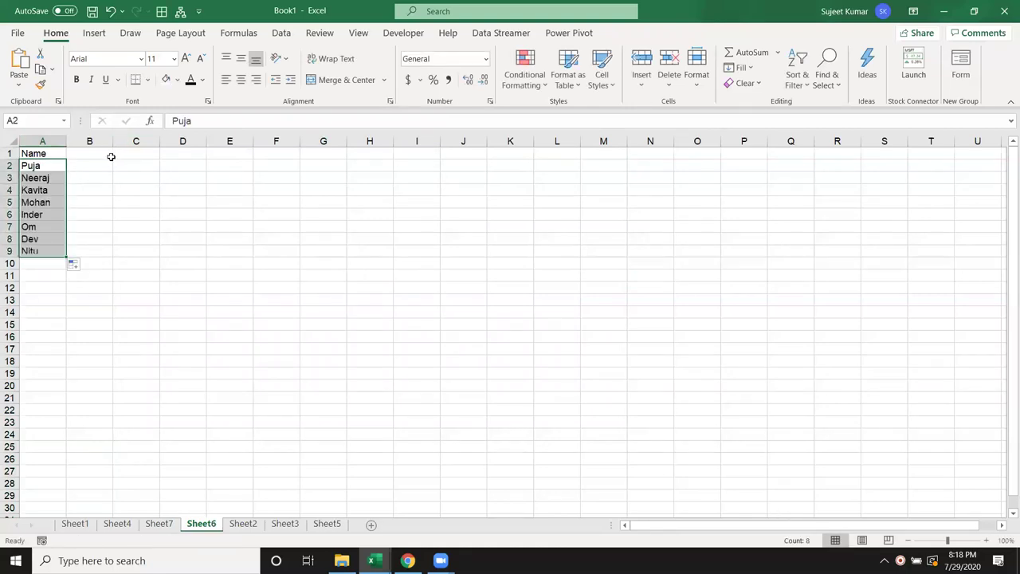
Add the Sales header in B1, fill B2:B9 with =RANDBETWEEN(10,90), and select A1:B9.
click(110, 155)
text(Sales)
key(Return)
text(=)
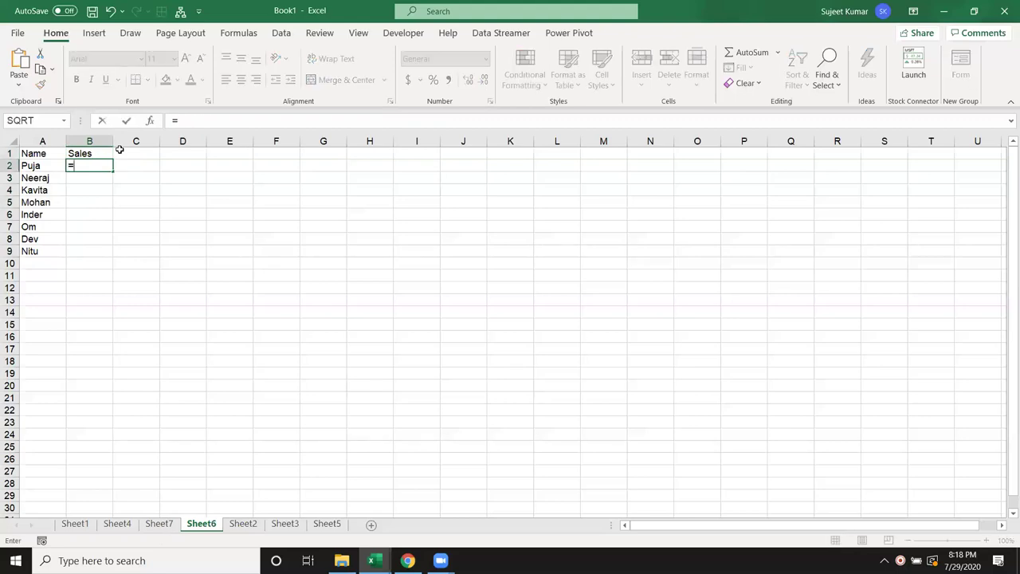
text(ra)
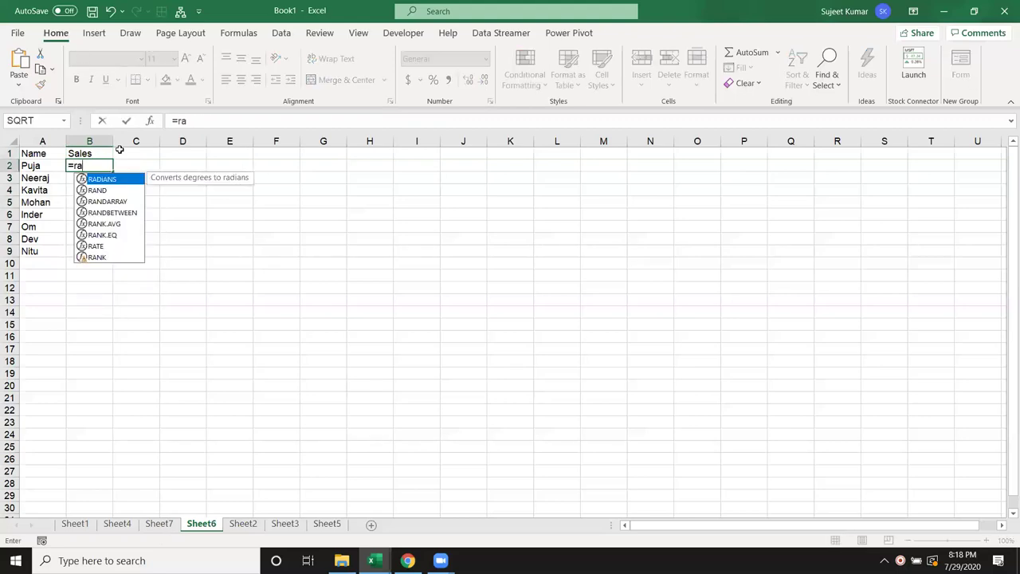
key(Down)
key(Down)
key(Down)
click(302, 113)
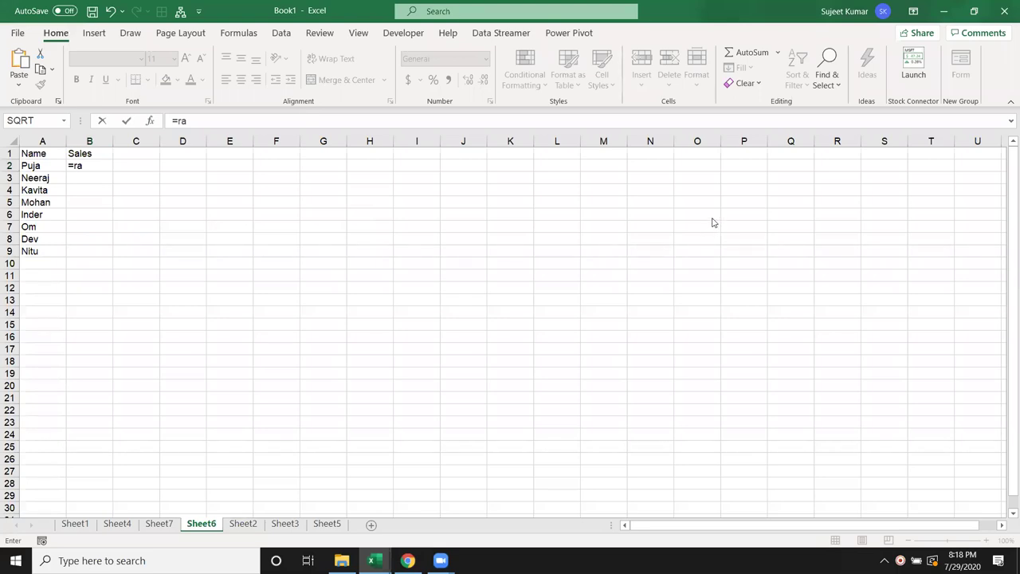
click(82, 166)
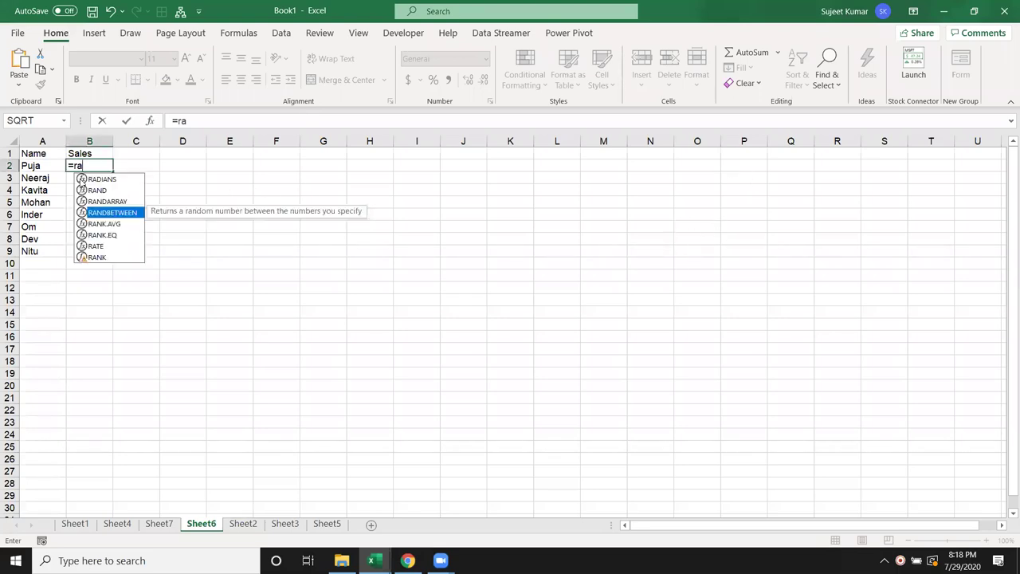
key(Tab)
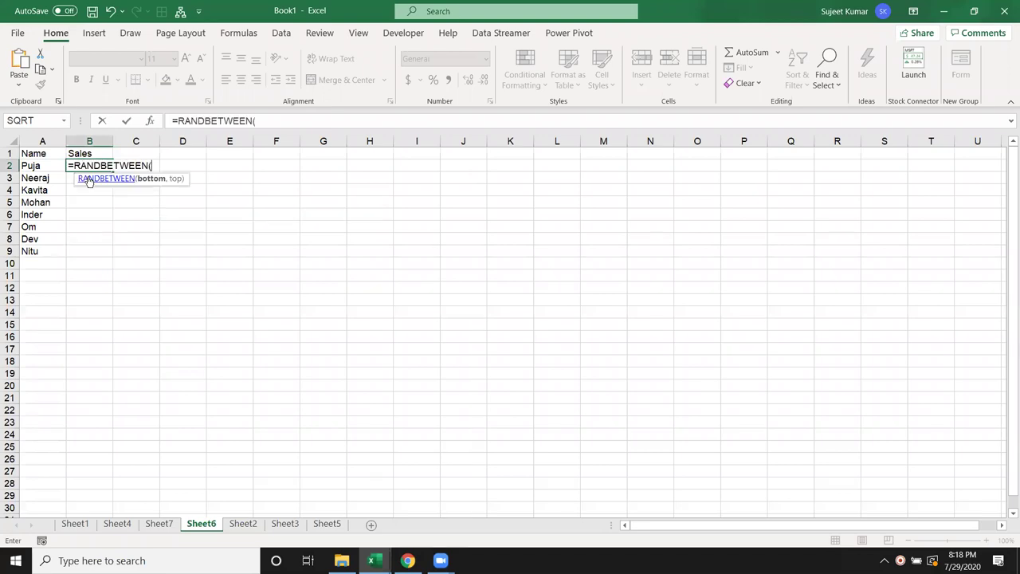
text(10,90)
key(Return)
drag(100, 165, 103, 246)
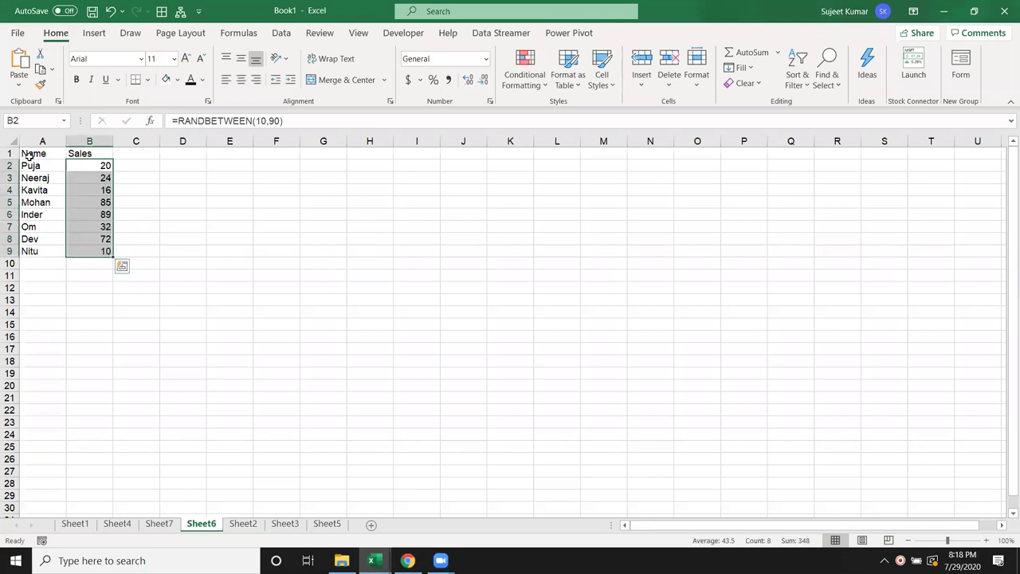
drag(30, 153, 97, 251)
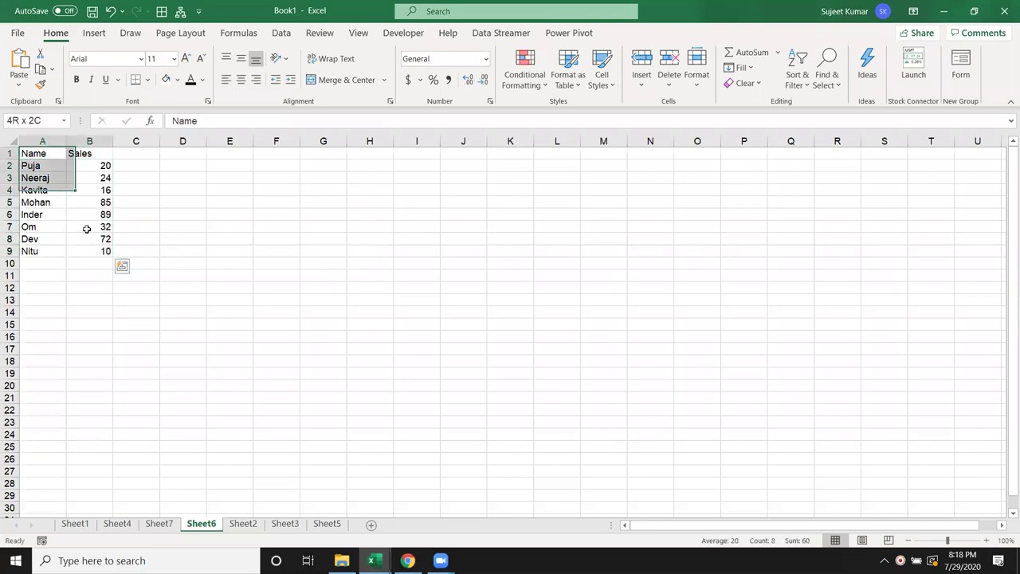
Insert a clustered column chart of names versus Sales, moved beside the data and enlarged.
click(94, 33)
click(352, 52)
click(373, 99)
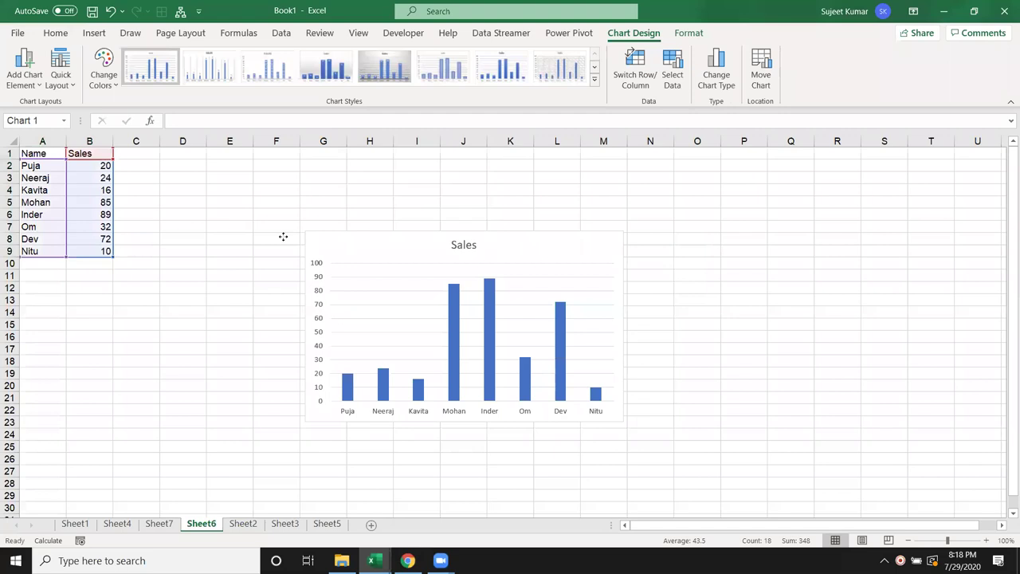
drag(380, 245, 235, 225)
drag(527, 407, 639, 420)
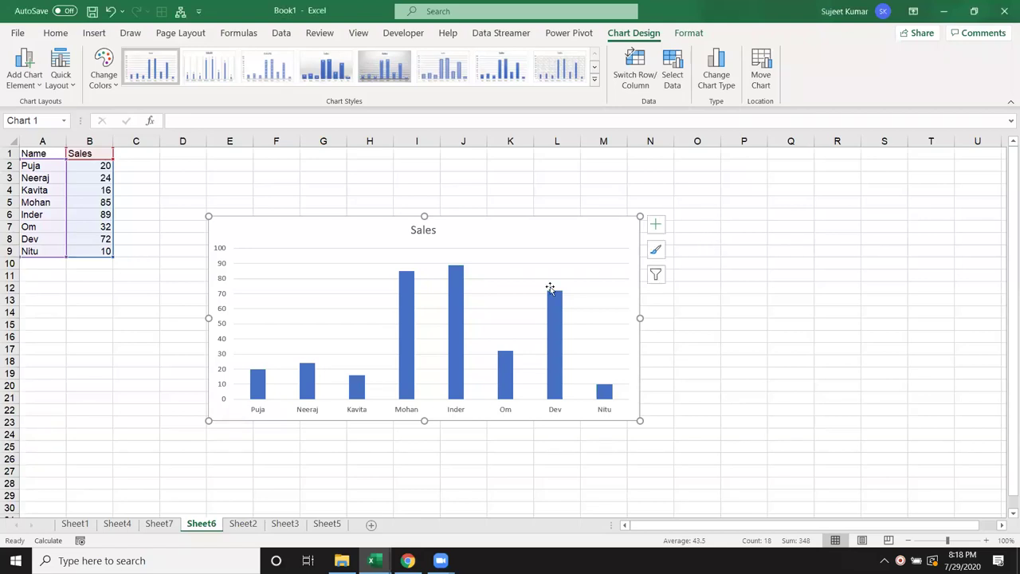
click(114, 301)
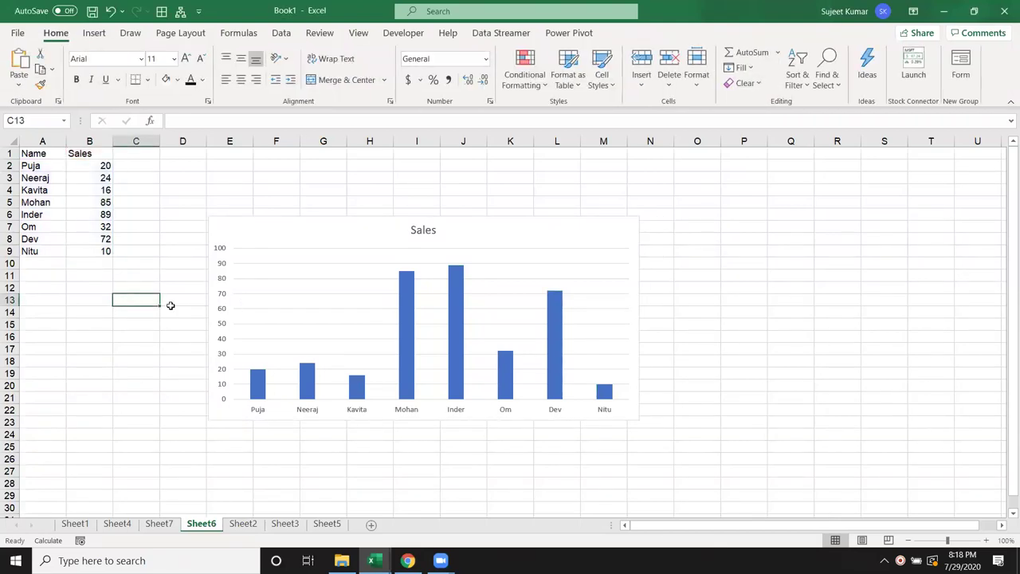
click(404, 311)
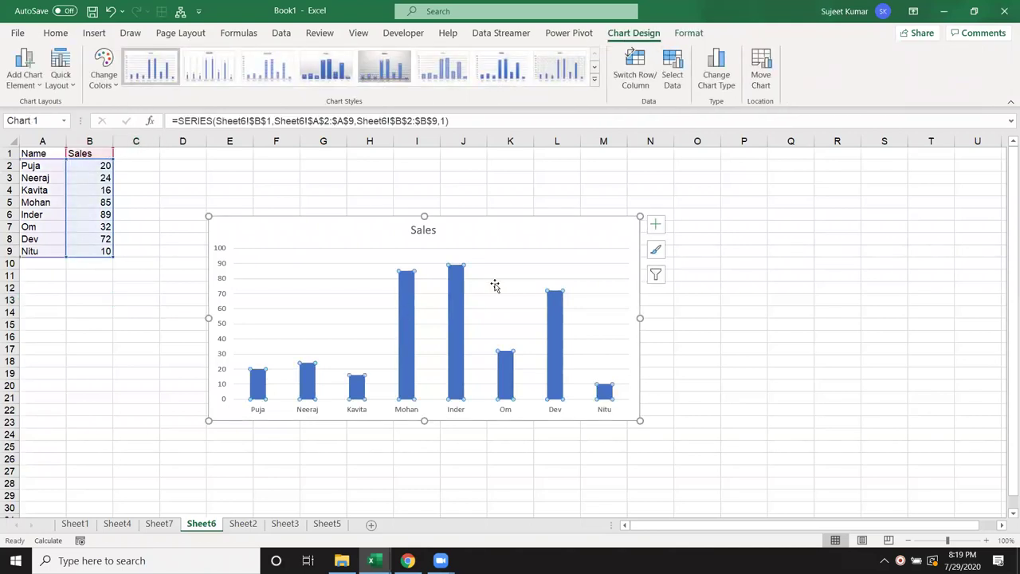
Use Home's Fill Color to make bar four orange and bar five light blue.
click(402, 287)
click(55, 33)
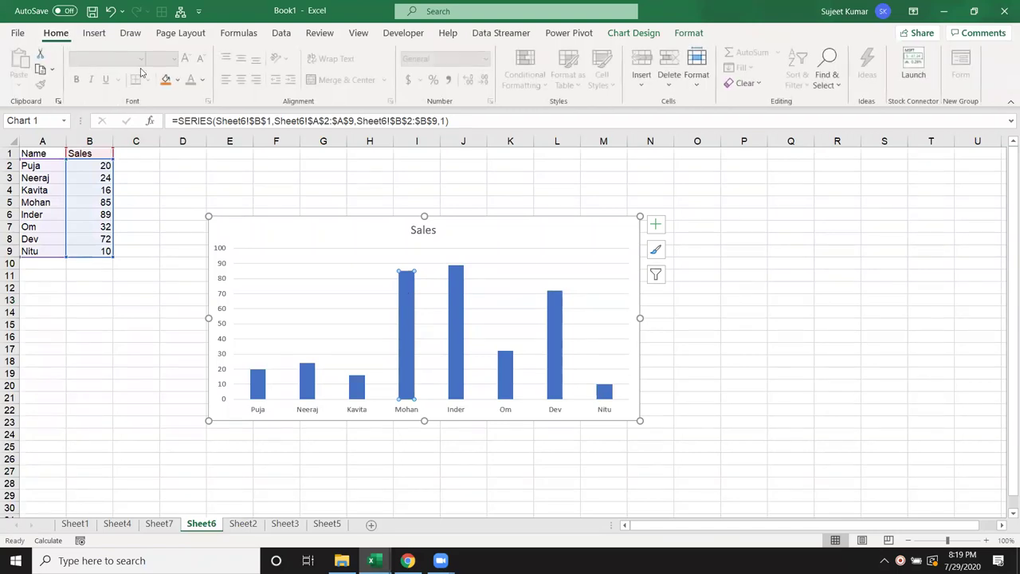
click(165, 79)
click(458, 283)
click(179, 82)
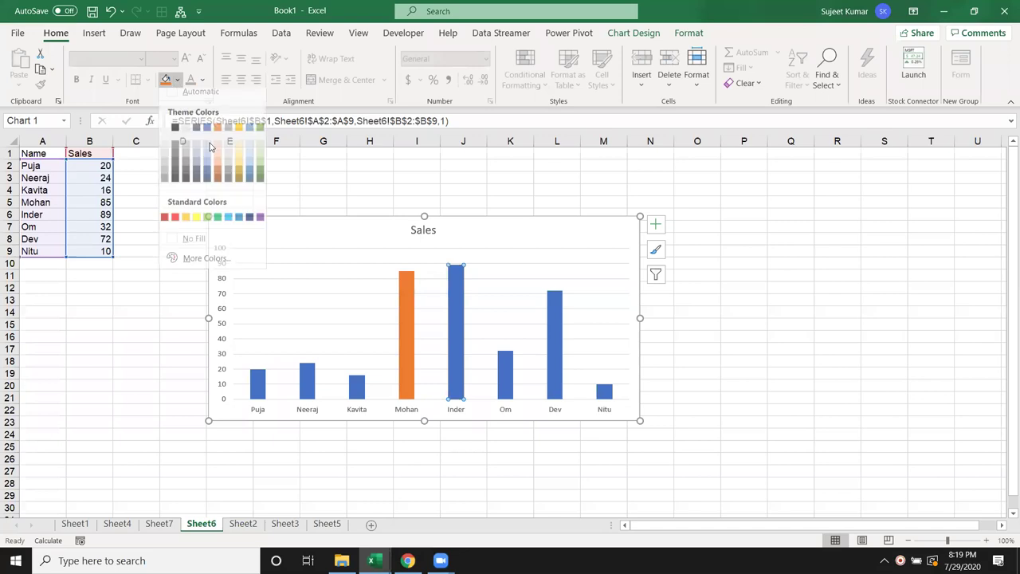
click(229, 224)
click(131, 265)
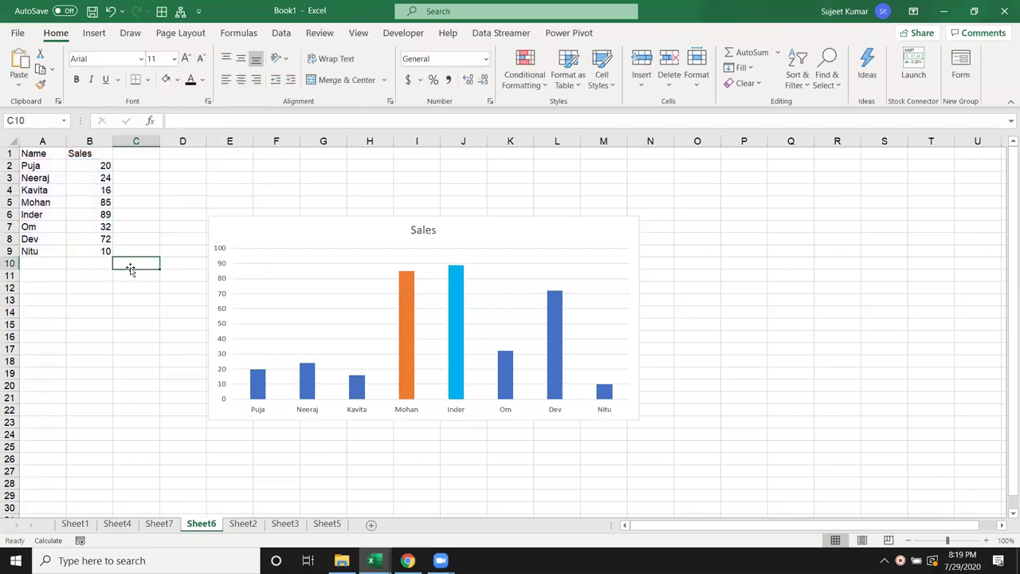
Make the random sales recalculate, then select B2:B9 for conditional highlighting.
click(143, 193)
double_click(141, 227)
click(136, 250)
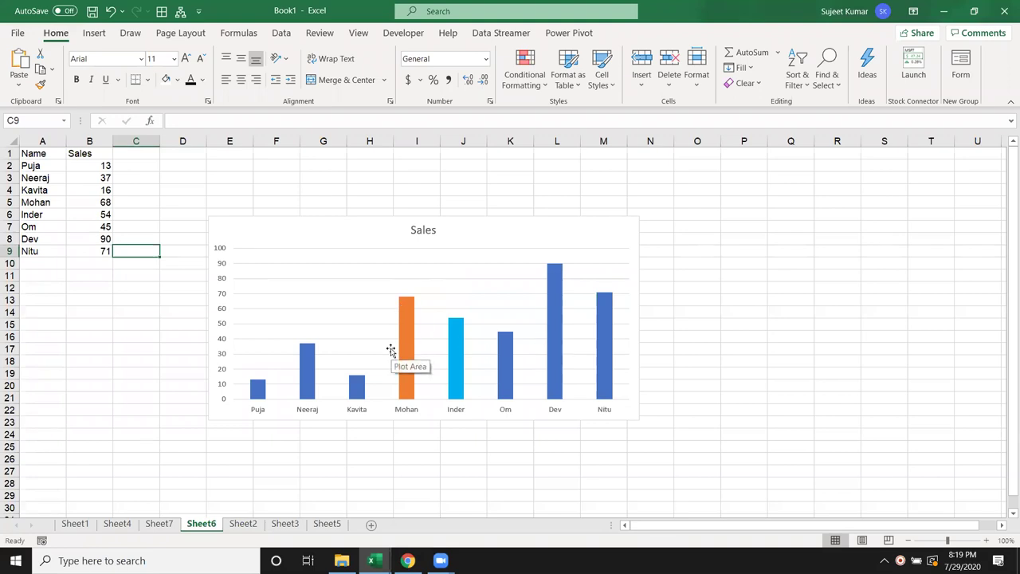
click(99, 166)
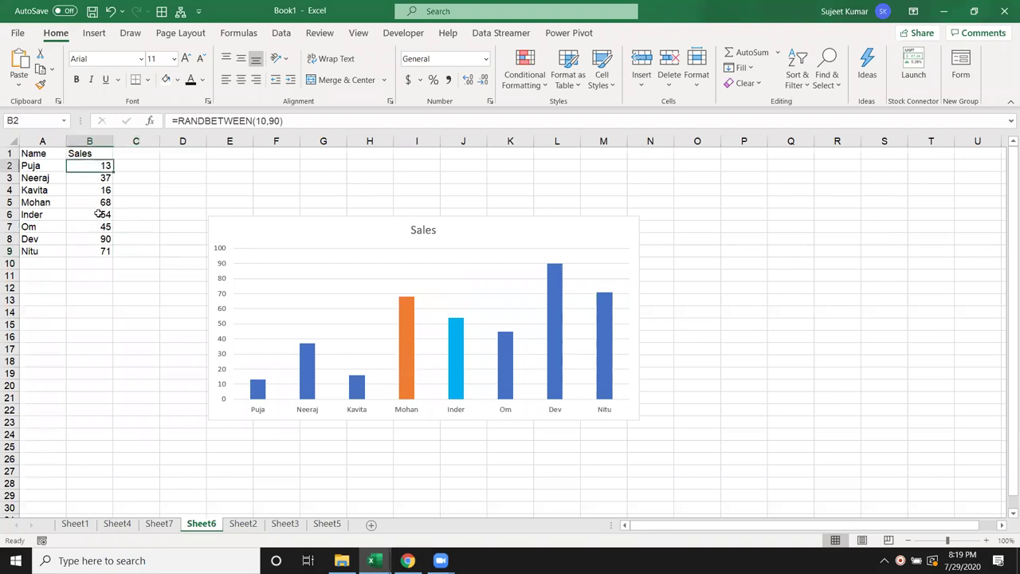
drag(97, 214, 97, 251)
click(525, 74)
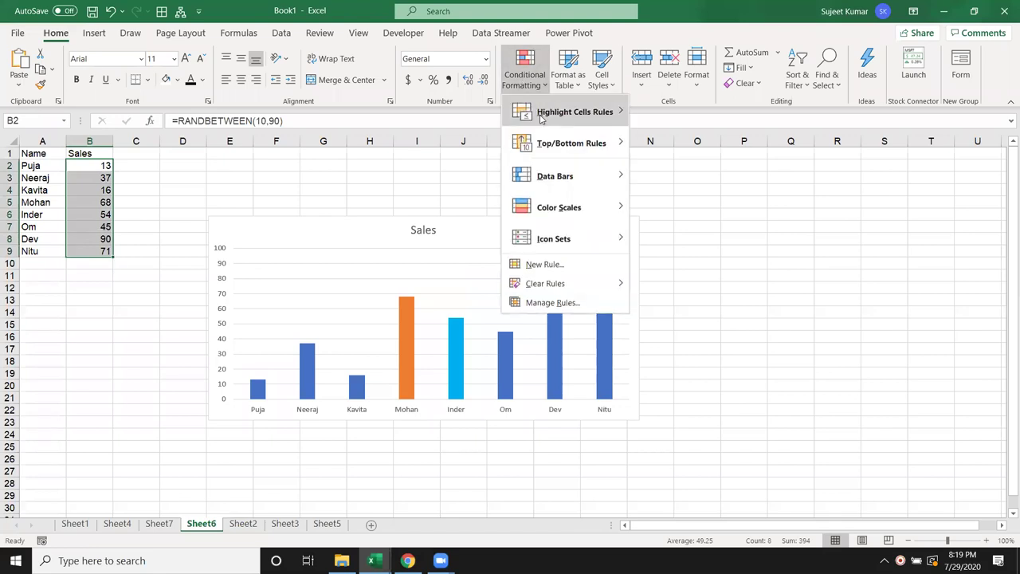
mouse_move(574, 111)
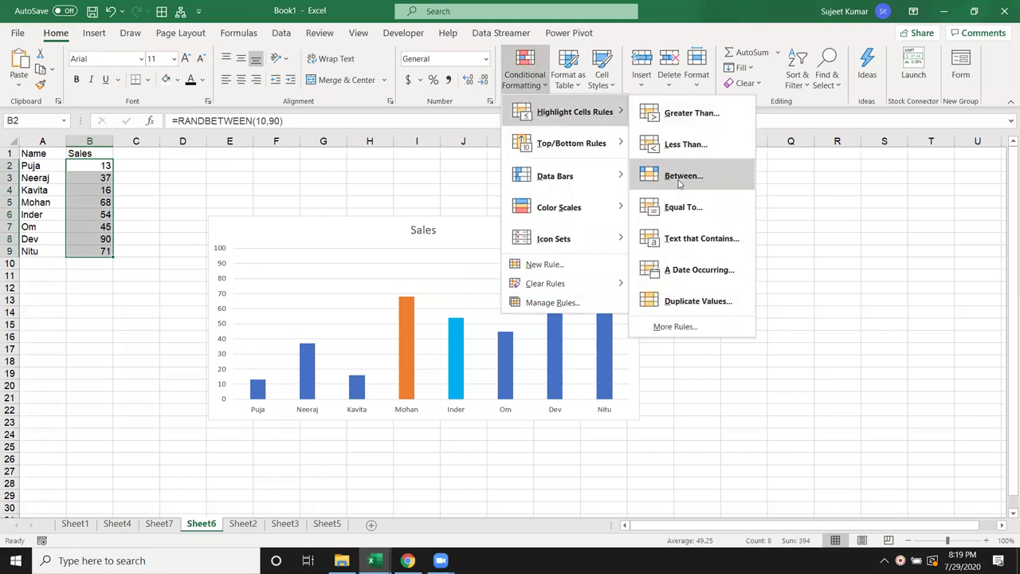
Back out of the Greater Than highlight rule, then delete the Sales chart from Sheet6.
click(669, 125)
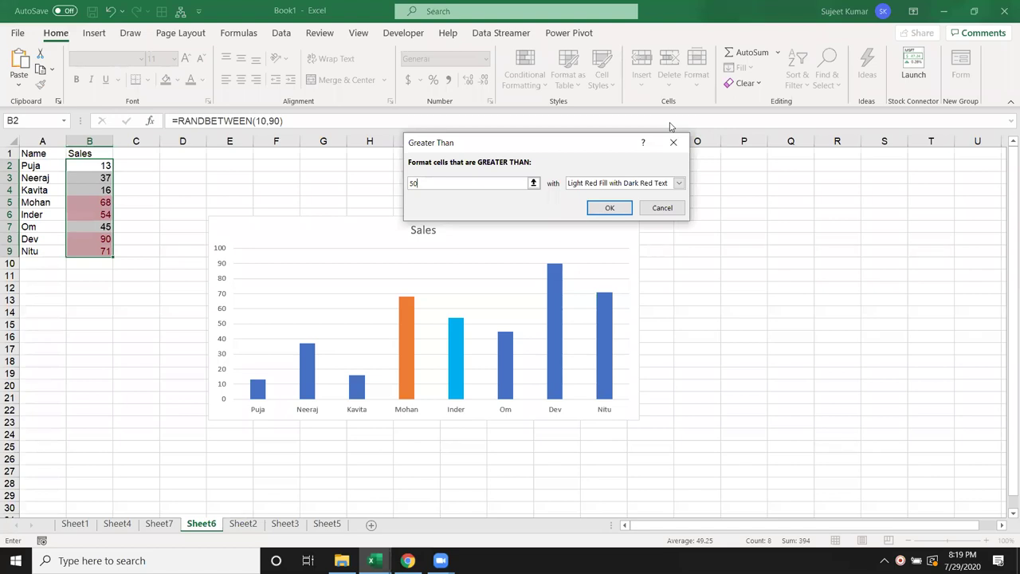
text(50)
click(670, 208)
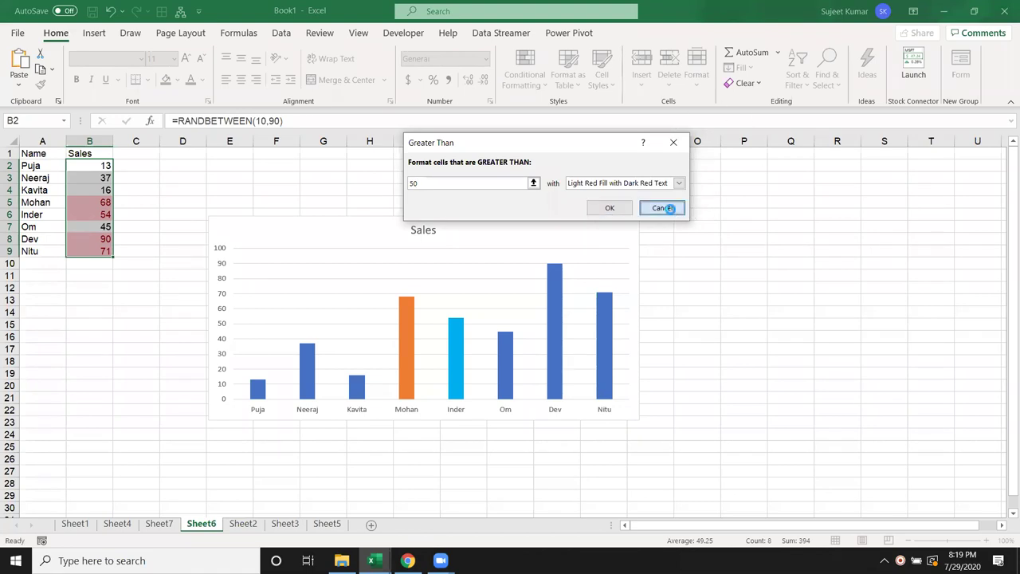
click(613, 232)
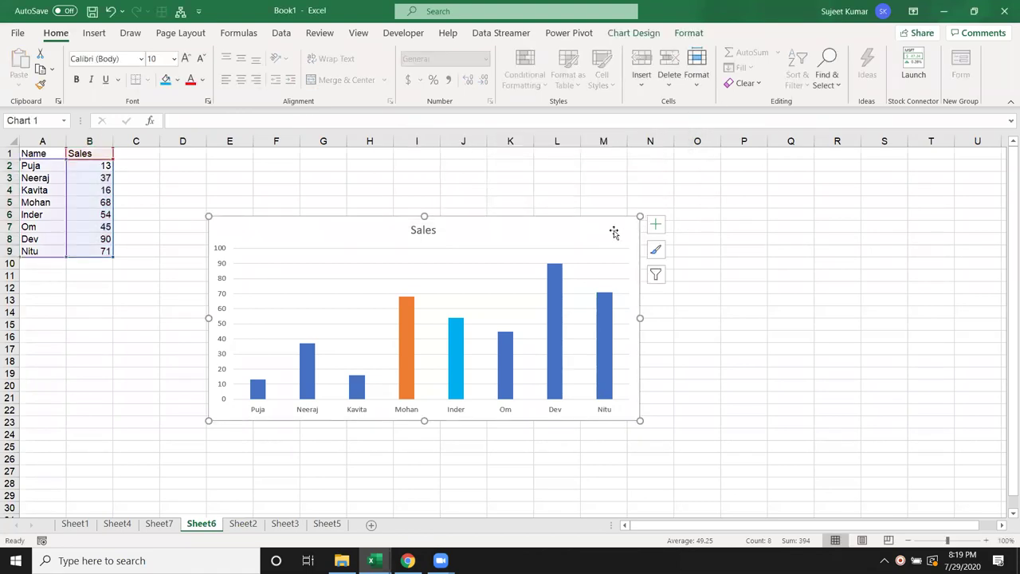
key(Delete)
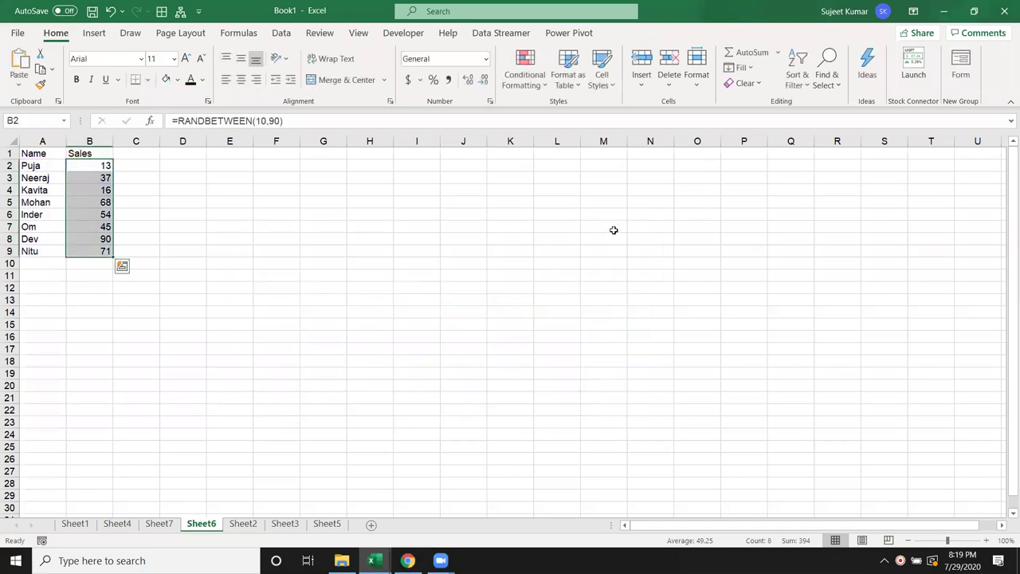
Add the column headings 0-40, 41-80 and >80 in C1:E1.
click(139, 156)
text(=)
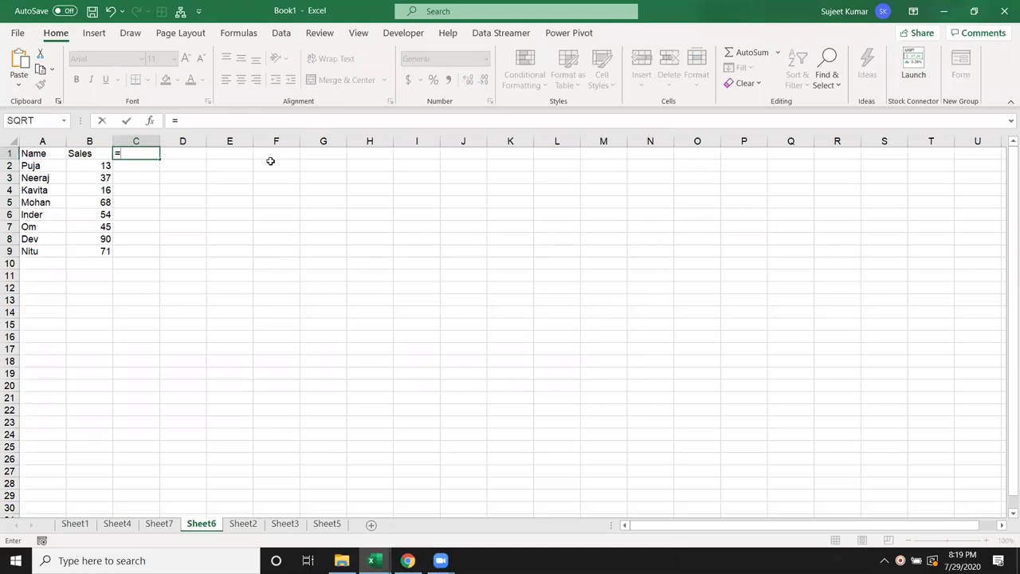
text(if)
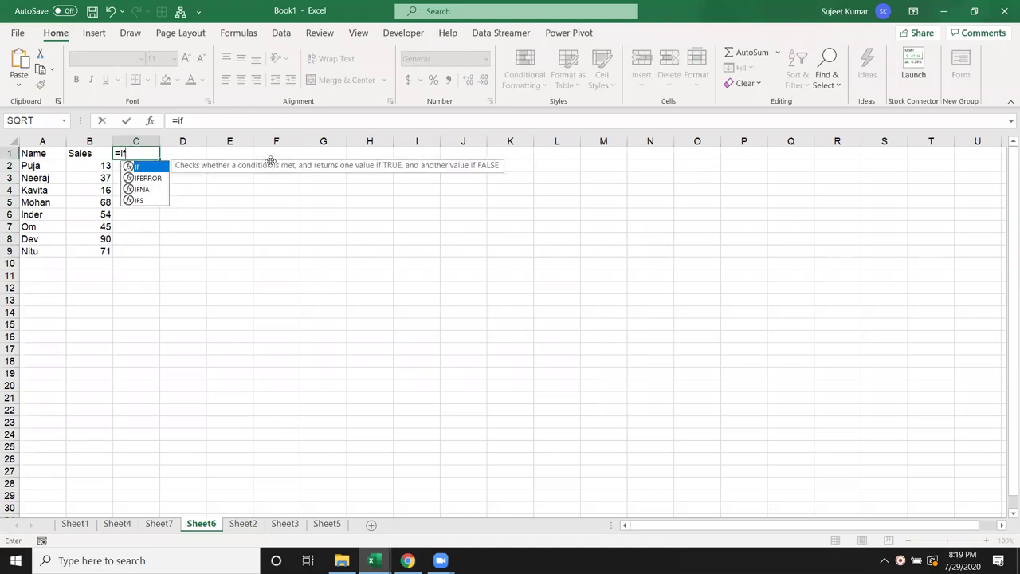
key(Escape)
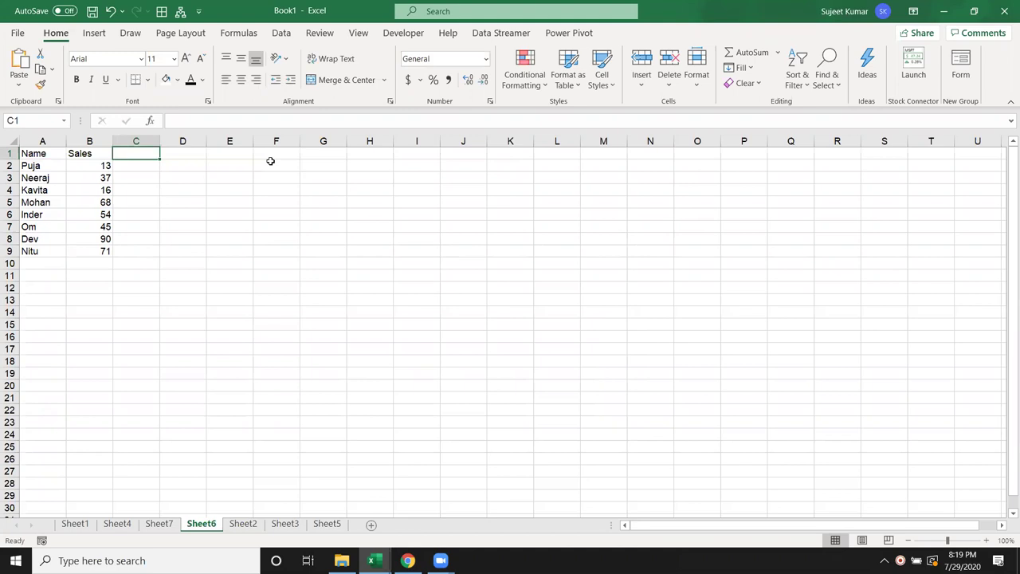
text(<)
key(BackSpace)
text(0-40)
key(Tab)
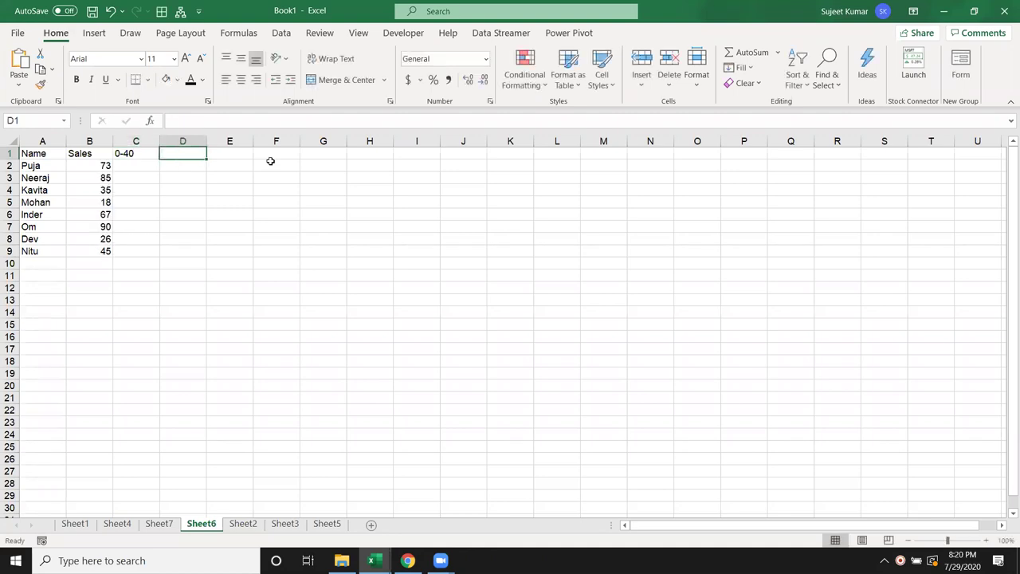
text(40)
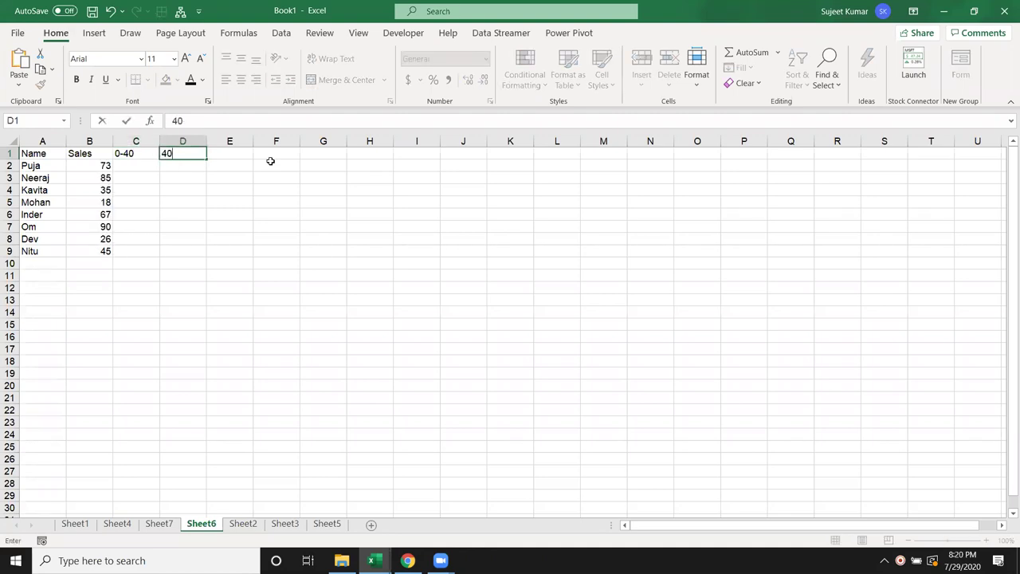
key(BackSpace)
text(80)
key(Tab)
text(>80)
key(Return)
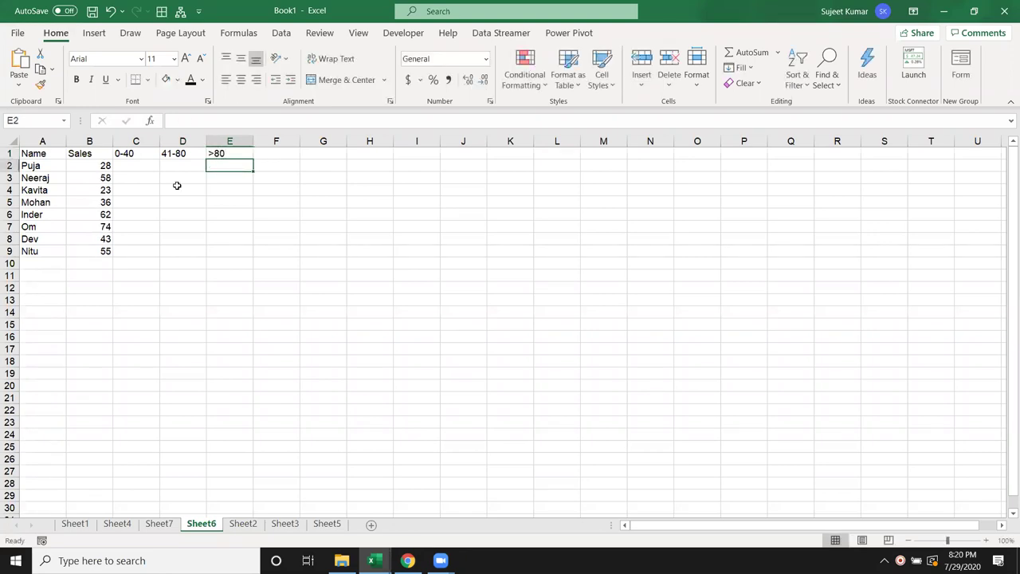
Enter =IF(B2<=40,B2,"") in C2 and fill it down to C9.
click(138, 163)
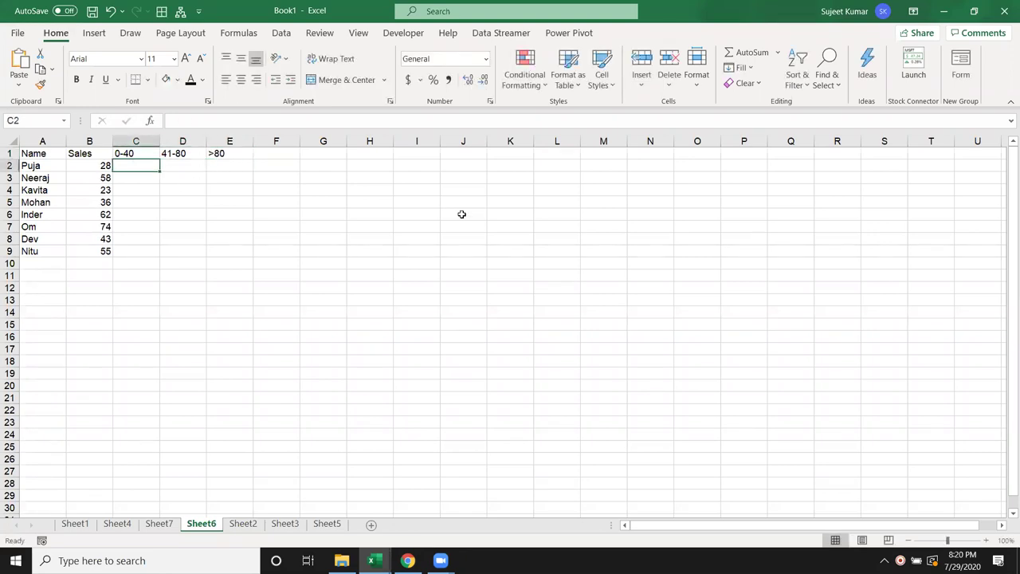
text(=IF()
key(Left)
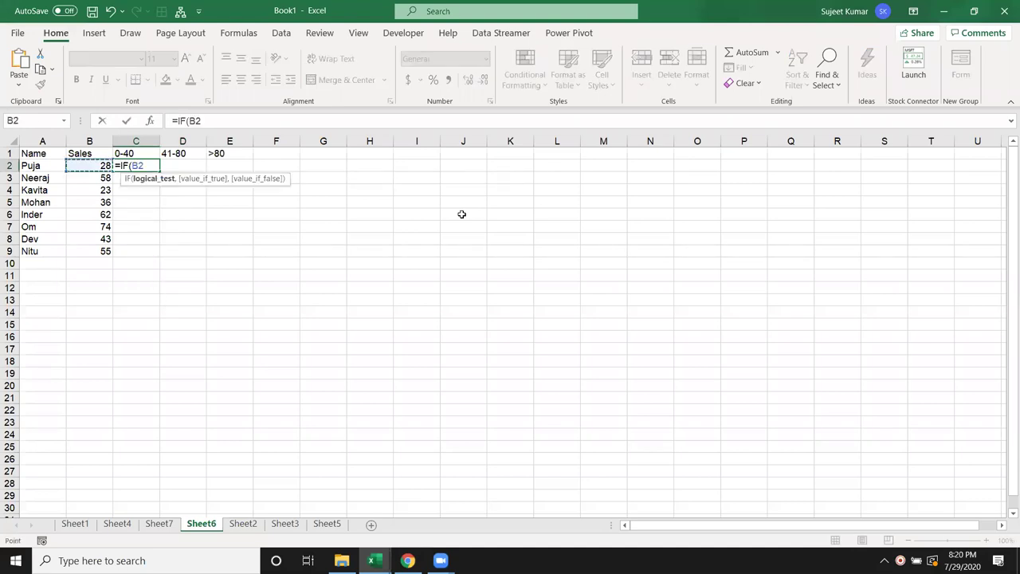
text(<=)
text(40)
text(,)
key(Left)
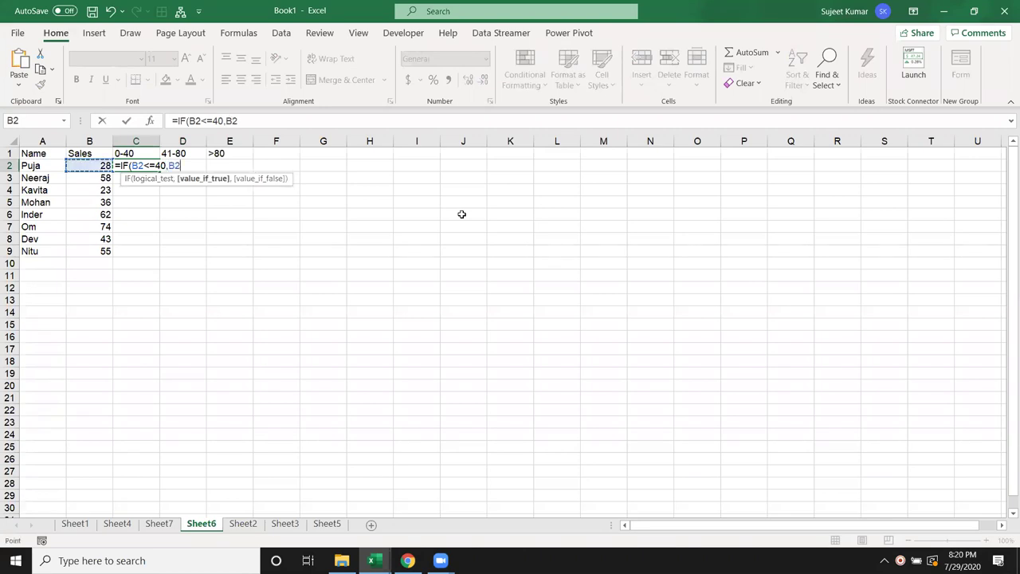
text(,"")
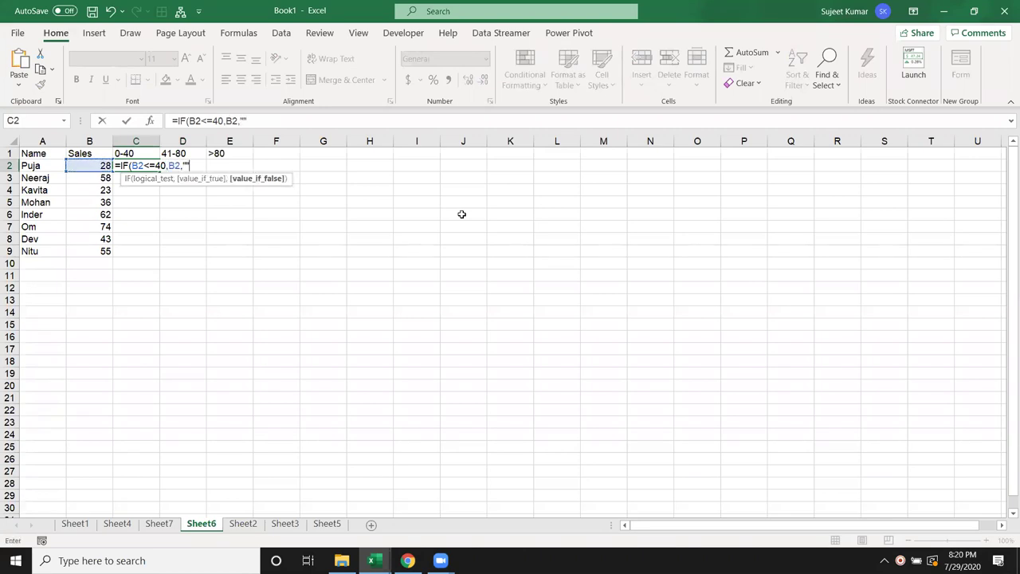
text())
key(Return)
key(Up)
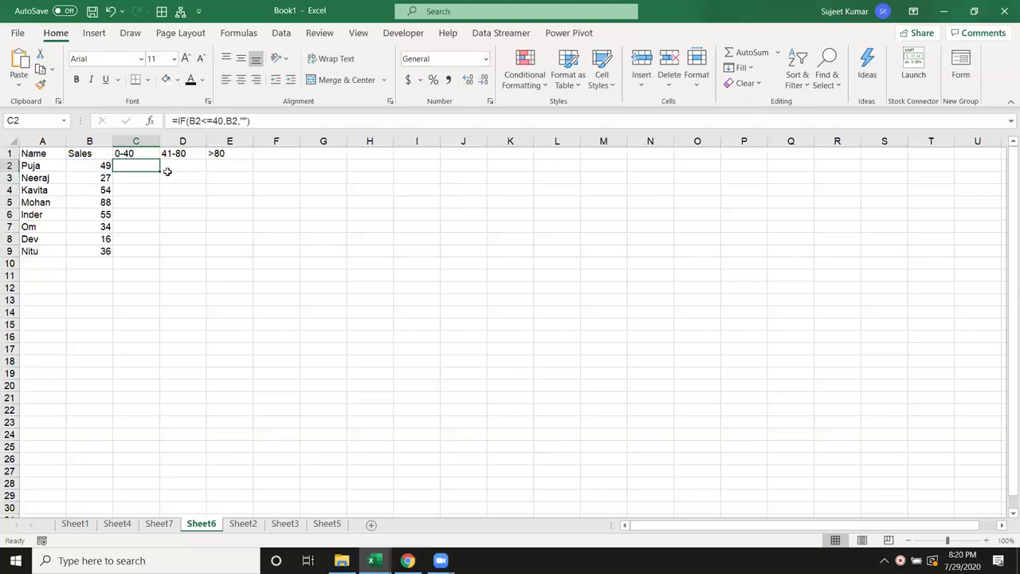
double_click(159, 171)
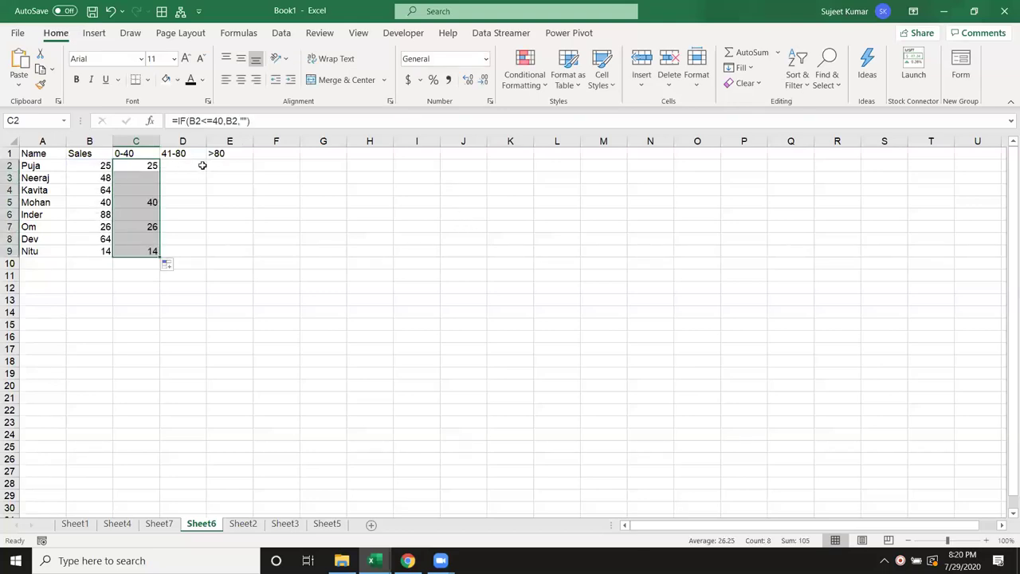
click(203, 165)
Type the 41-80 formula =IF(AND(B2>40,B2<=80),B2,"") into D2.
text(=if)
key(Tab)
text(and)
key(Tab)
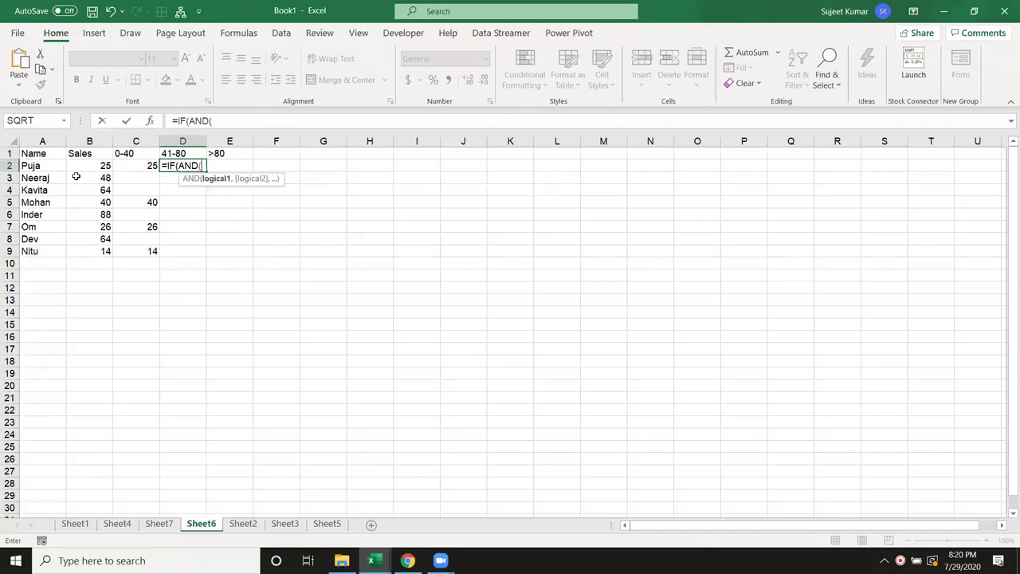
click(78, 167)
text(>=)
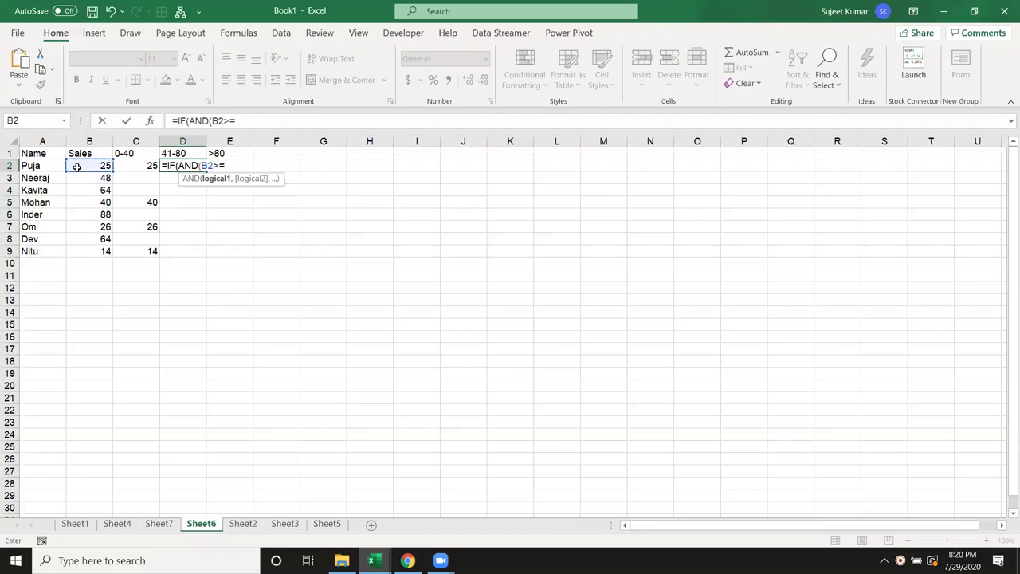
key(BackSpace)
text(40,)
key(Left)
key(Left)
text(<=)
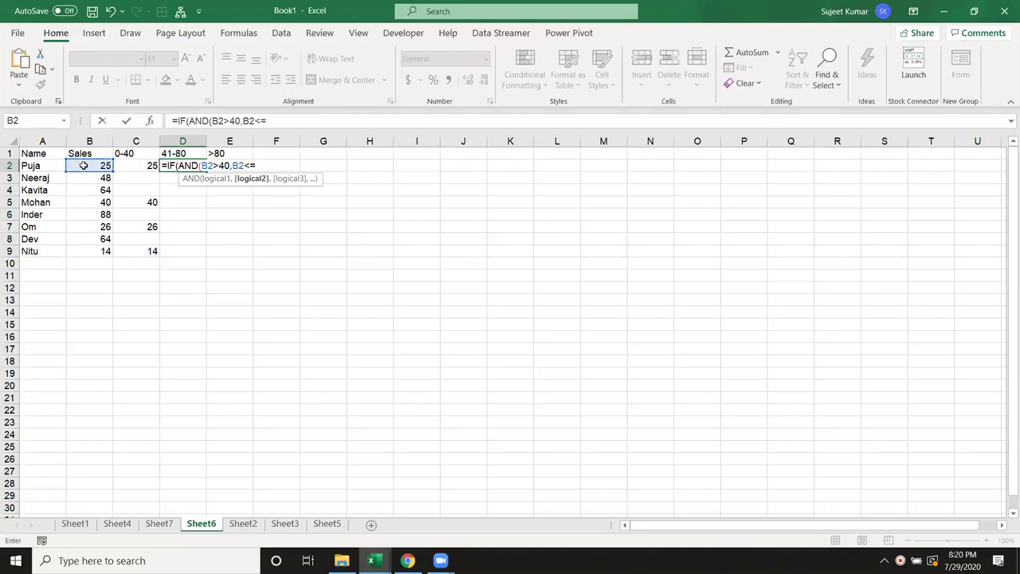
text(80)
text(,)
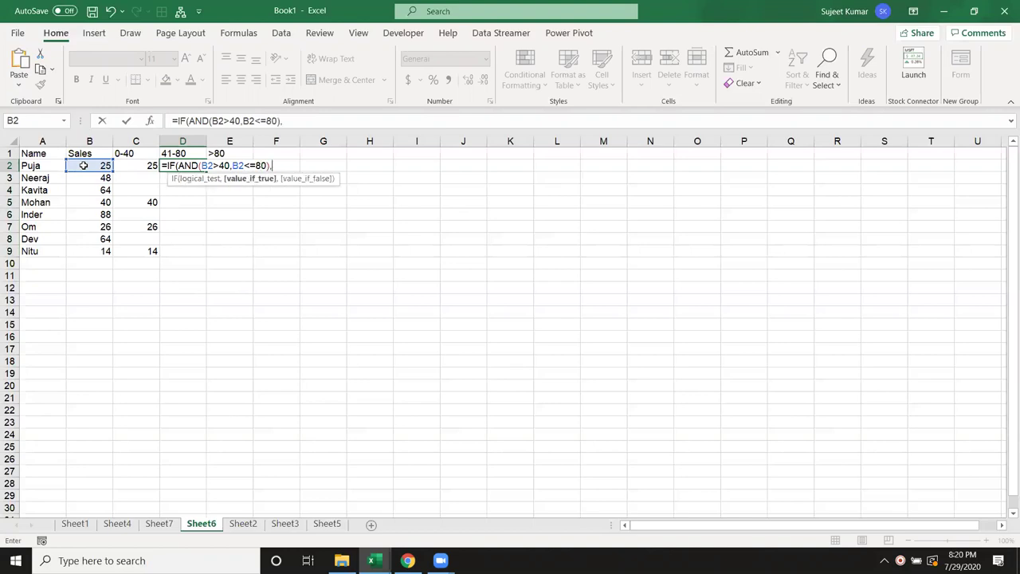
click(83, 165)
text(,)
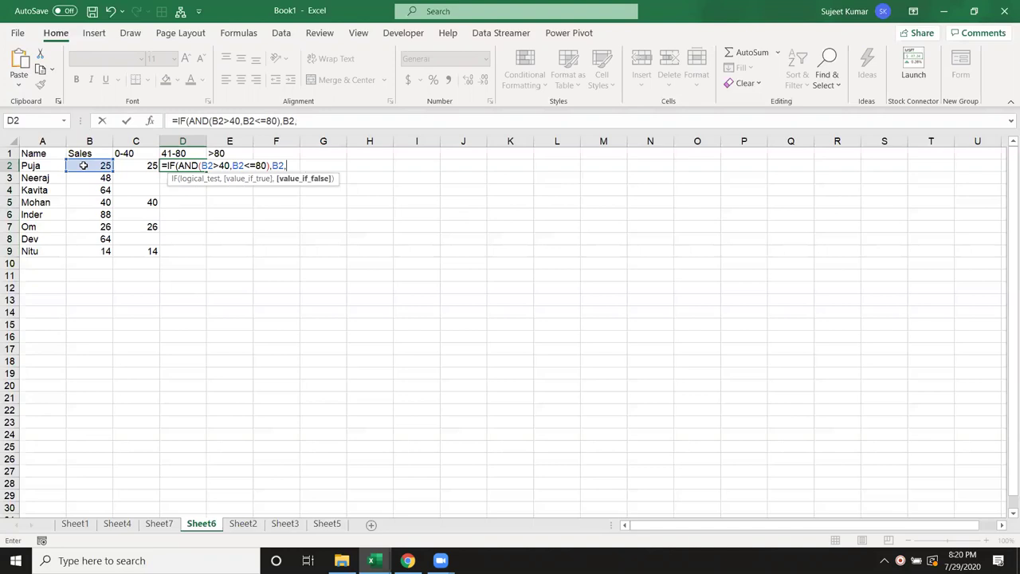
key(Return)
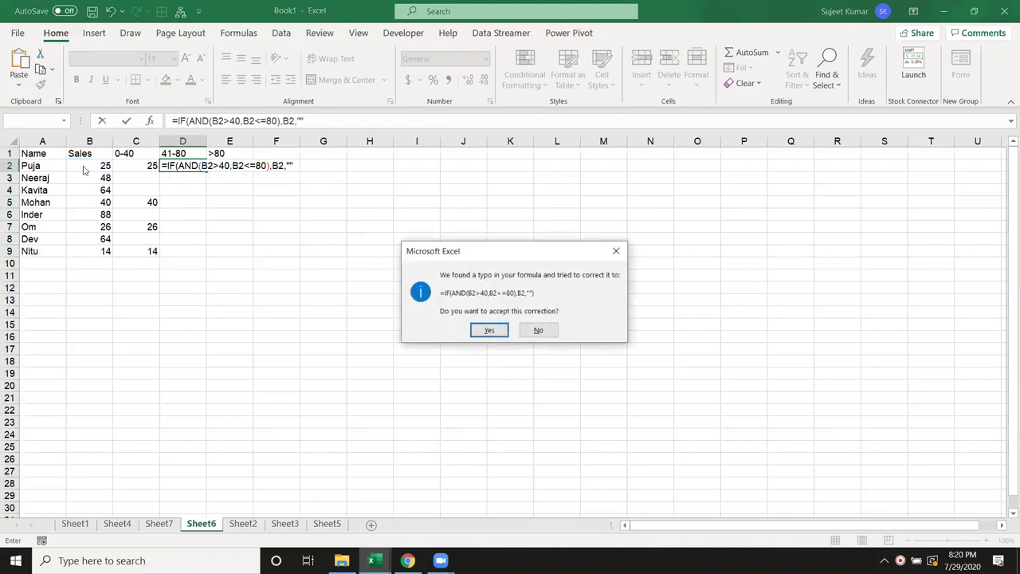
Accept Excel's suggested formula correction and inspect the random sales formula in B2.
key(Return)
key(Up)
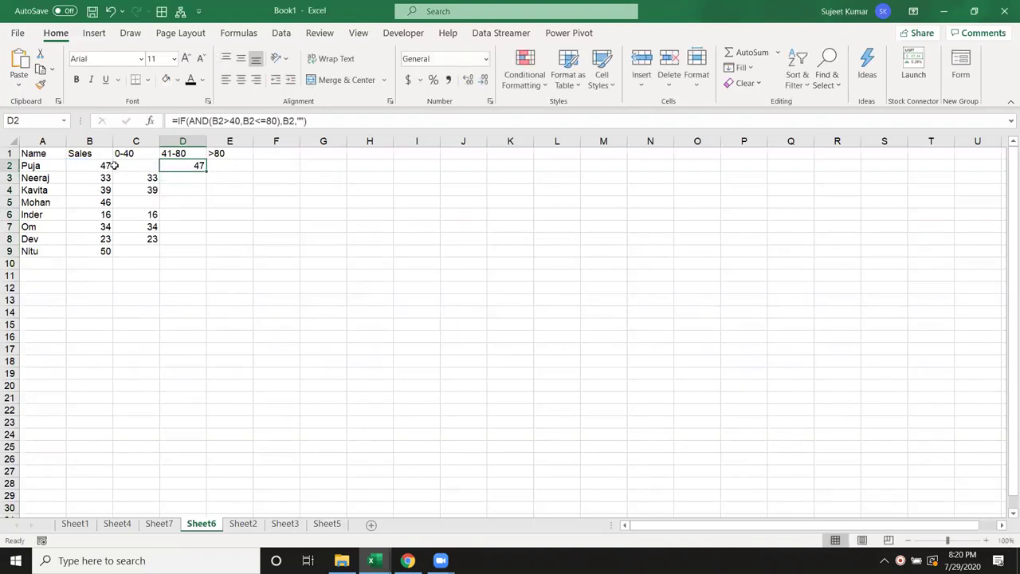
double_click(102, 165)
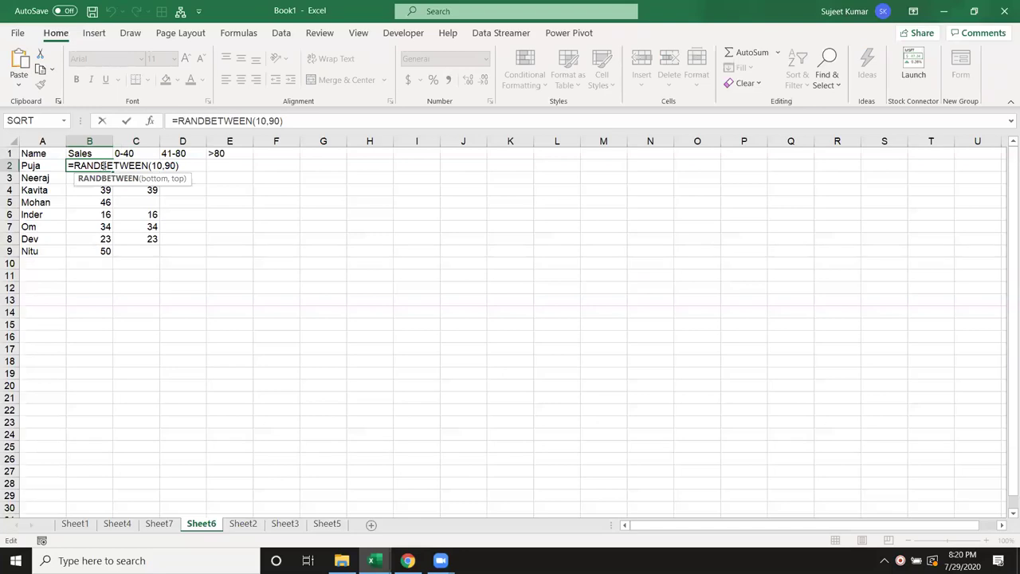
Replace the sales figures in B2:B9 with their fixed pasted values.
key(Escape)
drag(89, 167, 80, 250)
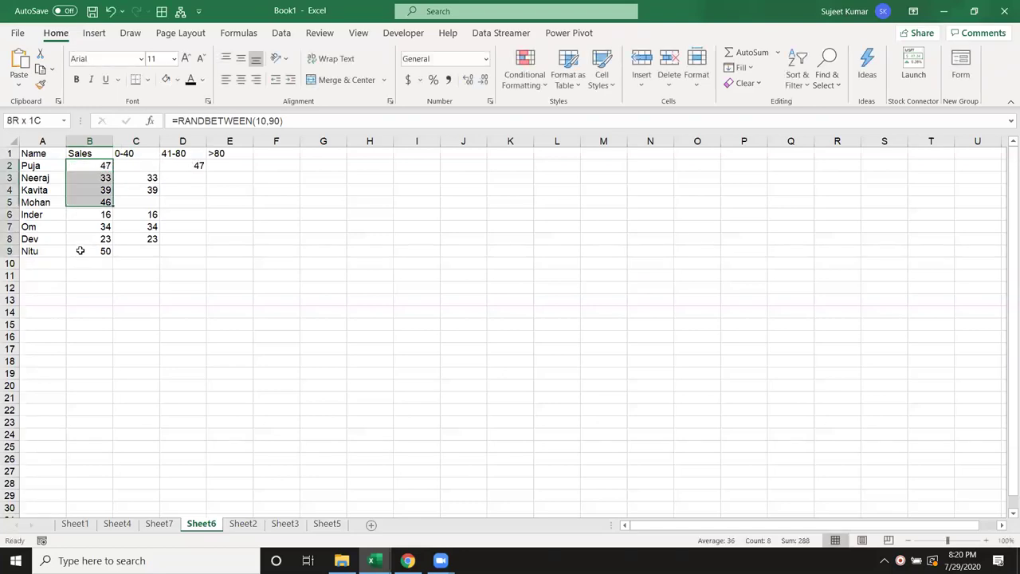
key(ctrl+c)
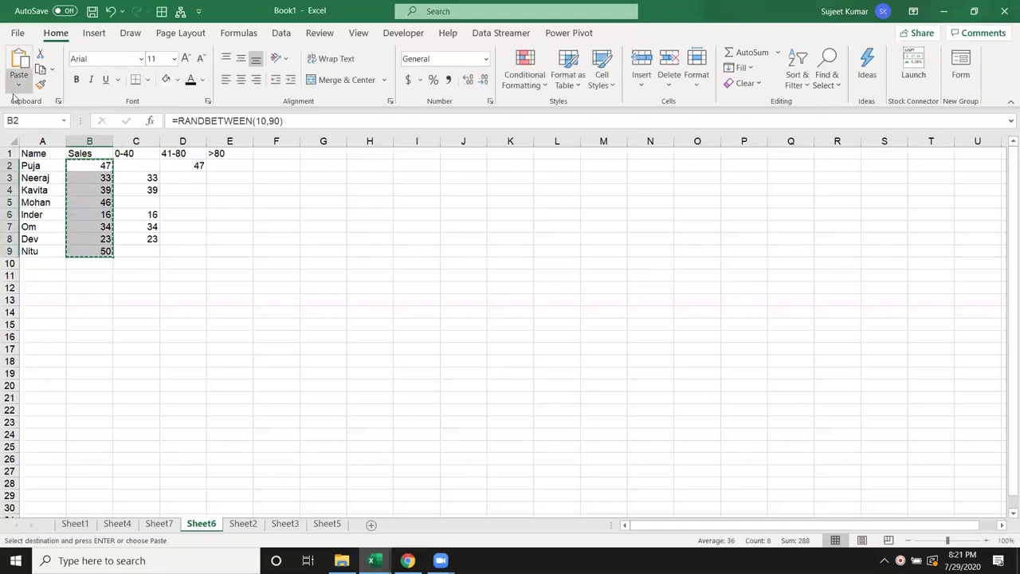
click(19, 84)
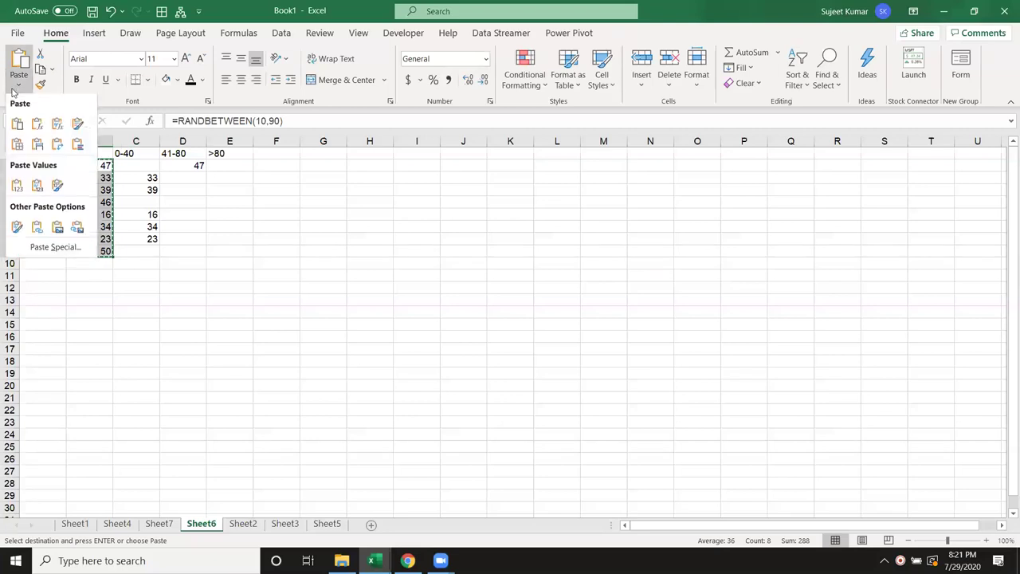
click(17, 187)
click(167, 188)
click(179, 176)
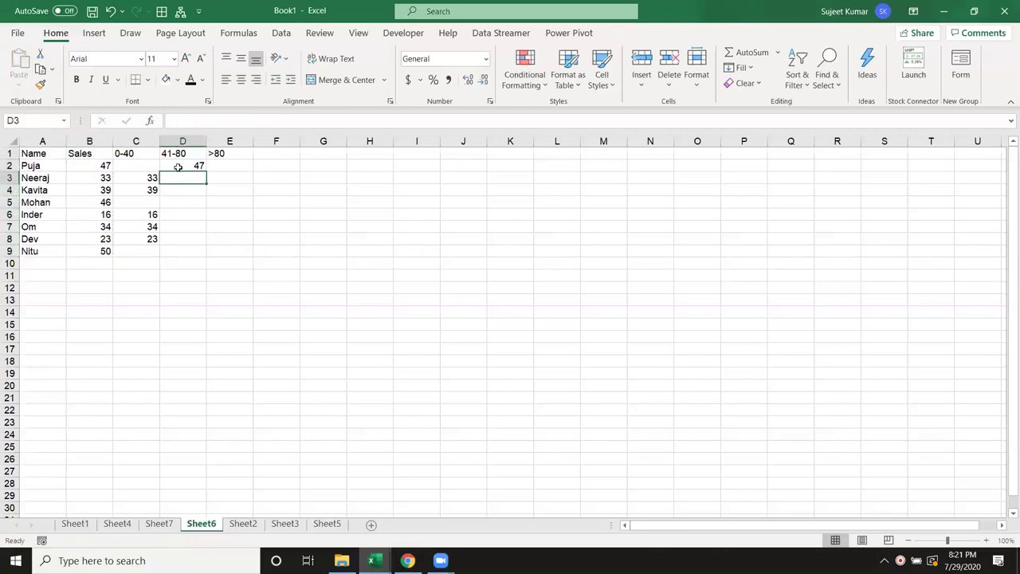
Fill the 41-80 formula down column D, and fill =IF(B2>80,B2,"") down E2:E9.
click(178, 166)
double_click(206, 171)
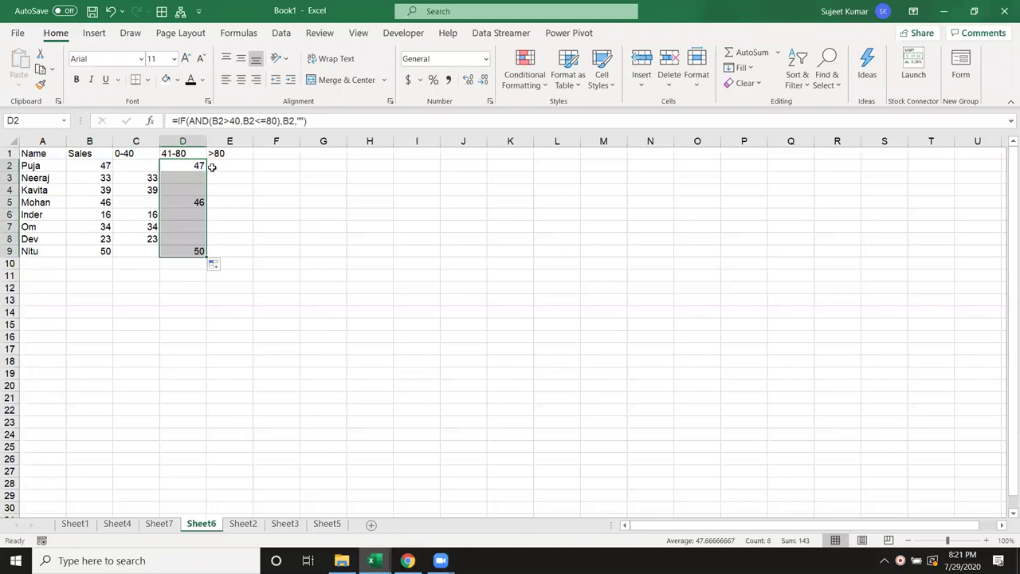
click(239, 167)
text(=if)
key(Tab)
key(Left)
key(Left)
key(Left)
text(>80,)
key(Left)
key(Left)
key(Left)
text(,)
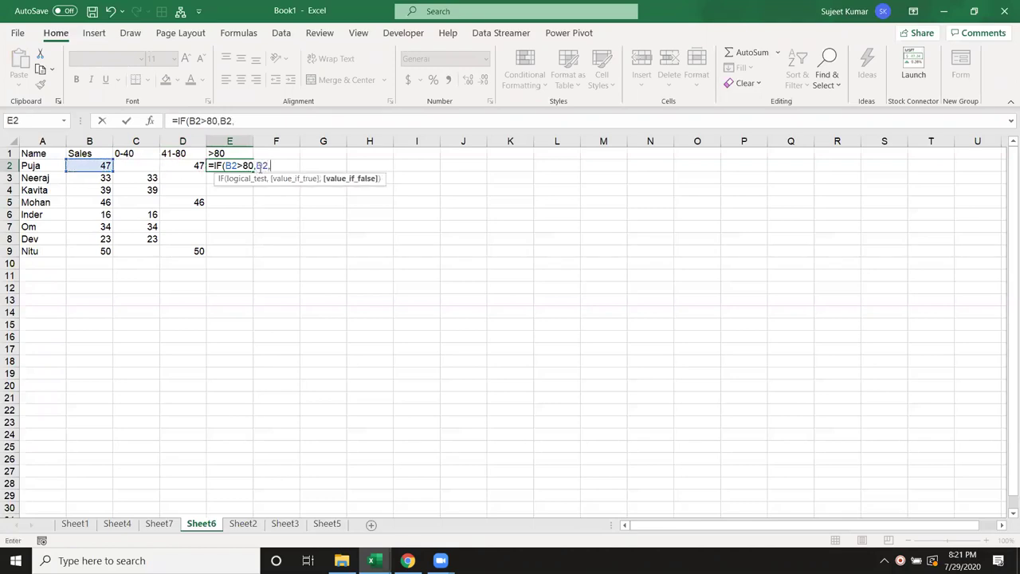
key(Return)
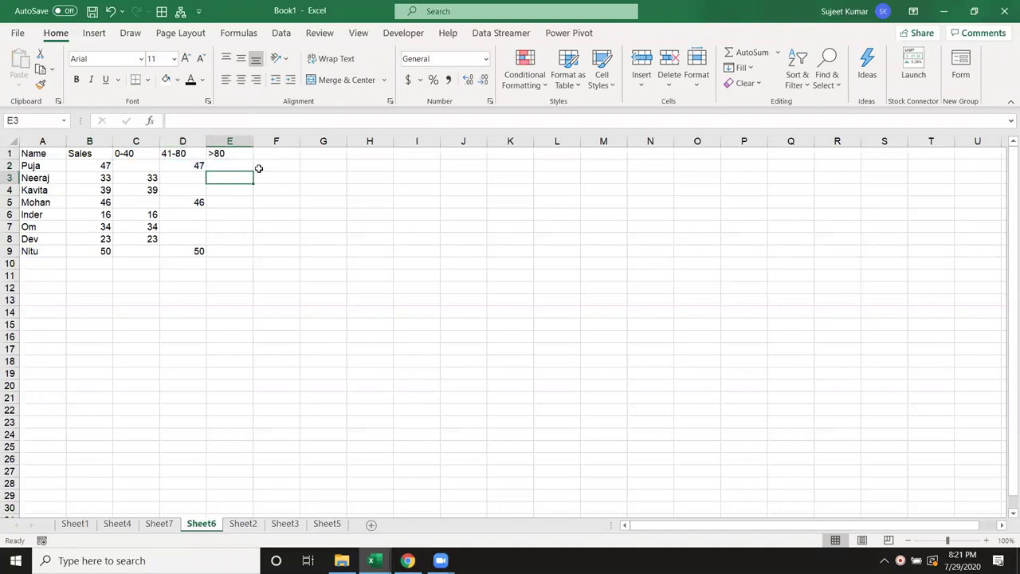
click(248, 167)
double_click(252, 170)
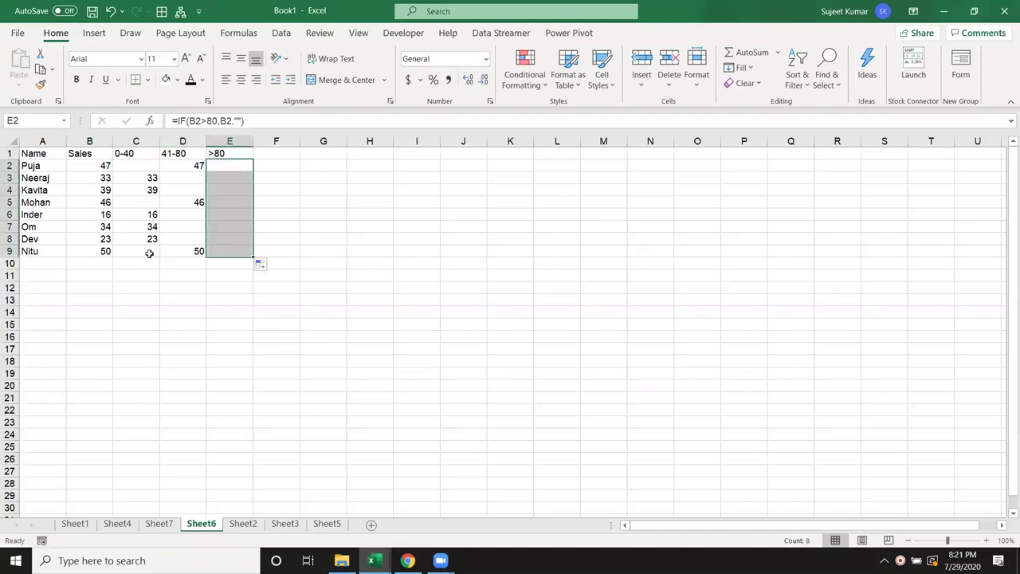
Change the sales in B7 to 85 and review the formulas in C2 and D2.
click(104, 218)
click(105, 228)
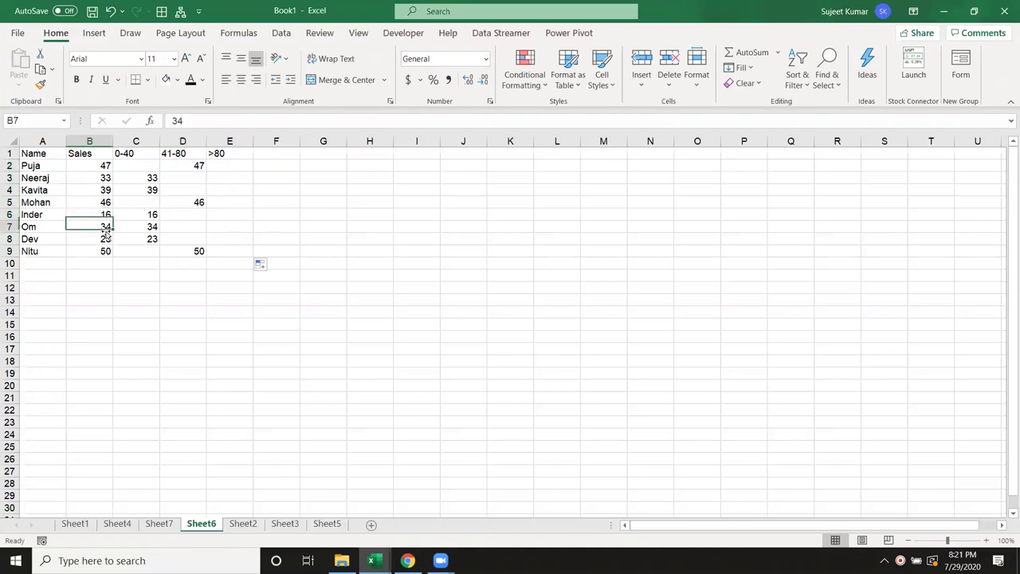
text(85)
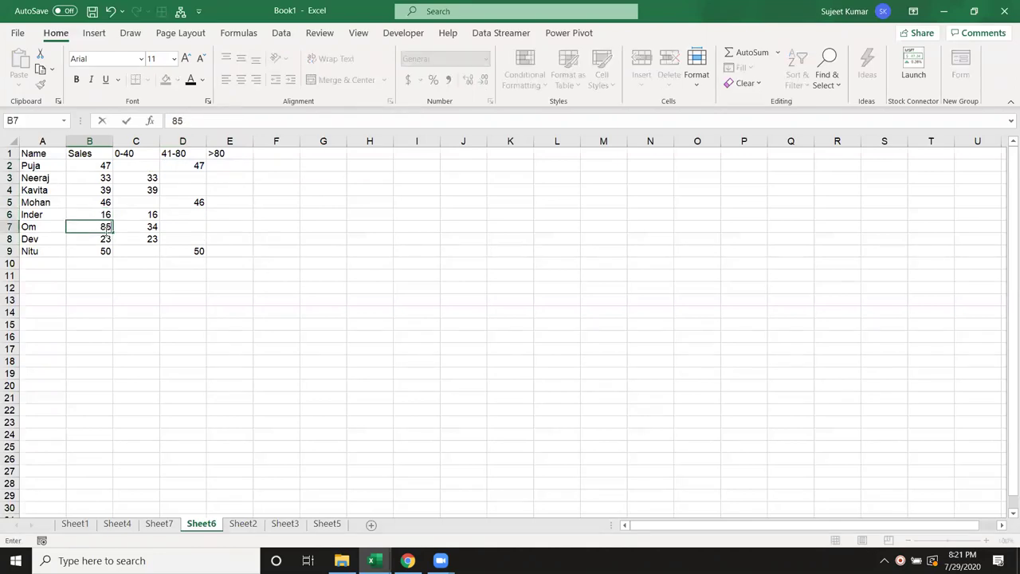
key(Return)
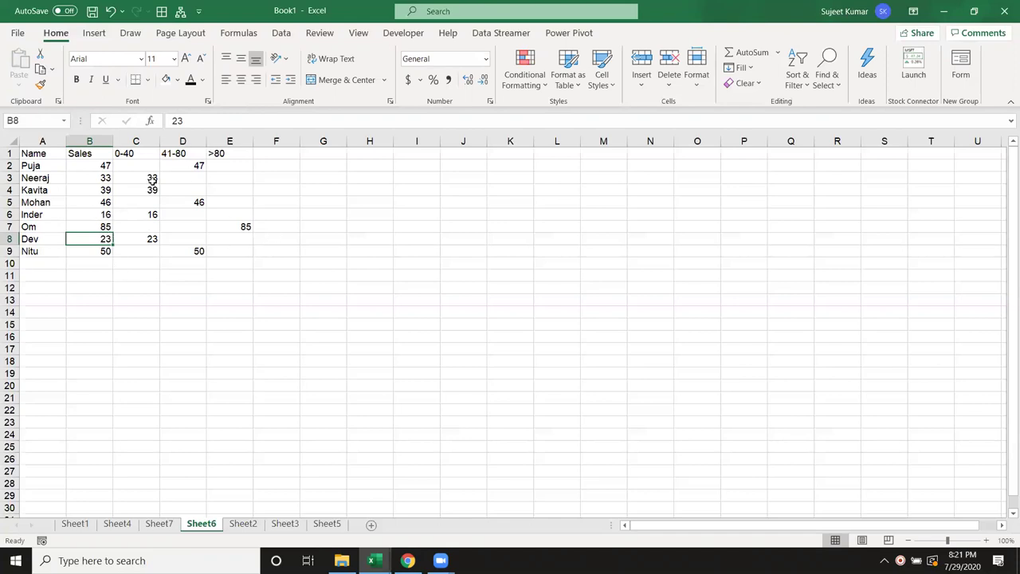
drag(94, 166, 94, 227)
click(138, 167)
click(181, 165)
click(273, 165)
click(358, 262)
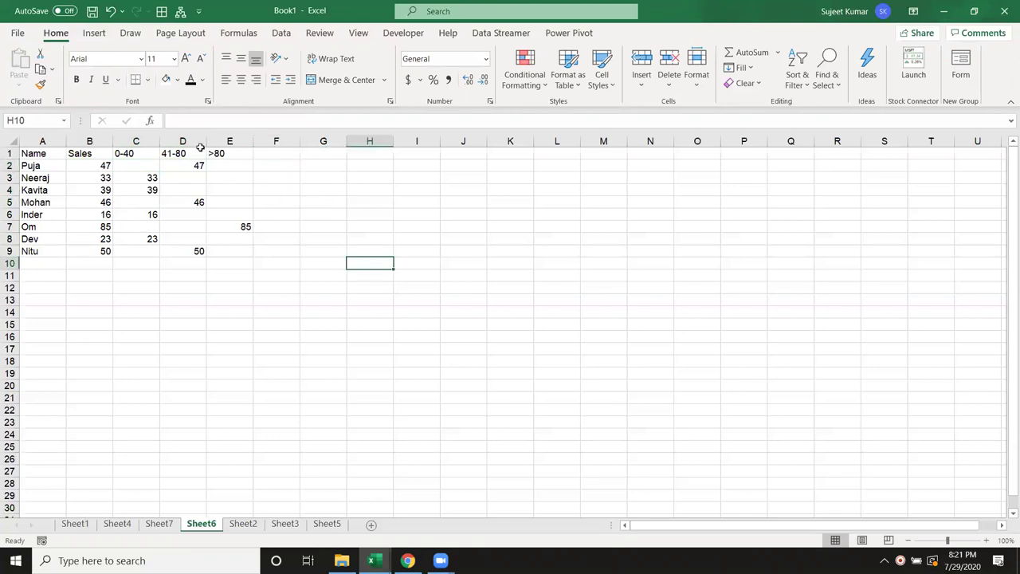
Insert a clustered column chart beside the sales table, enlarge it, and bring up Select Data.
click(94, 33)
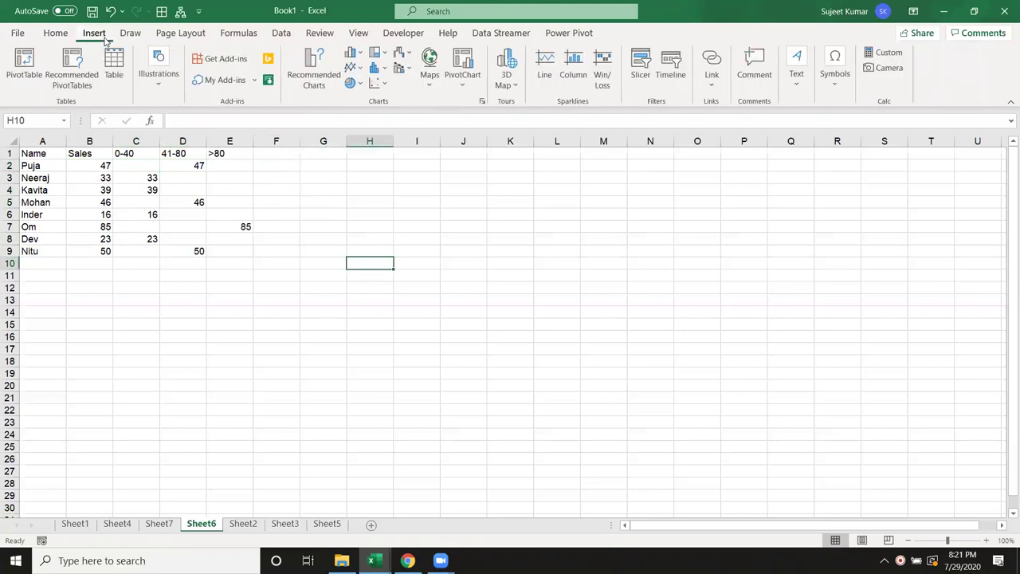
click(355, 52)
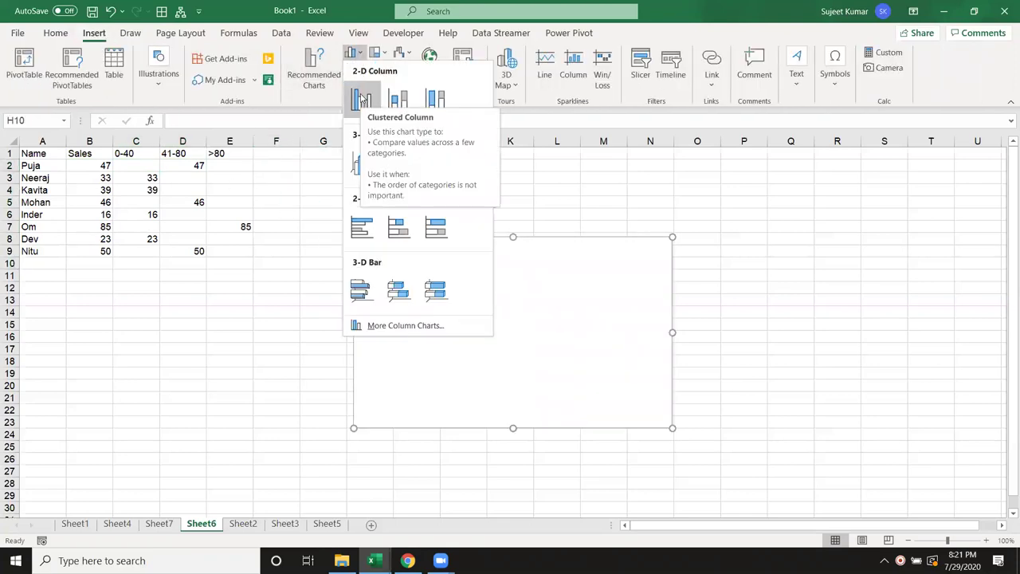
click(361, 98)
drag(411, 259, 364, 183)
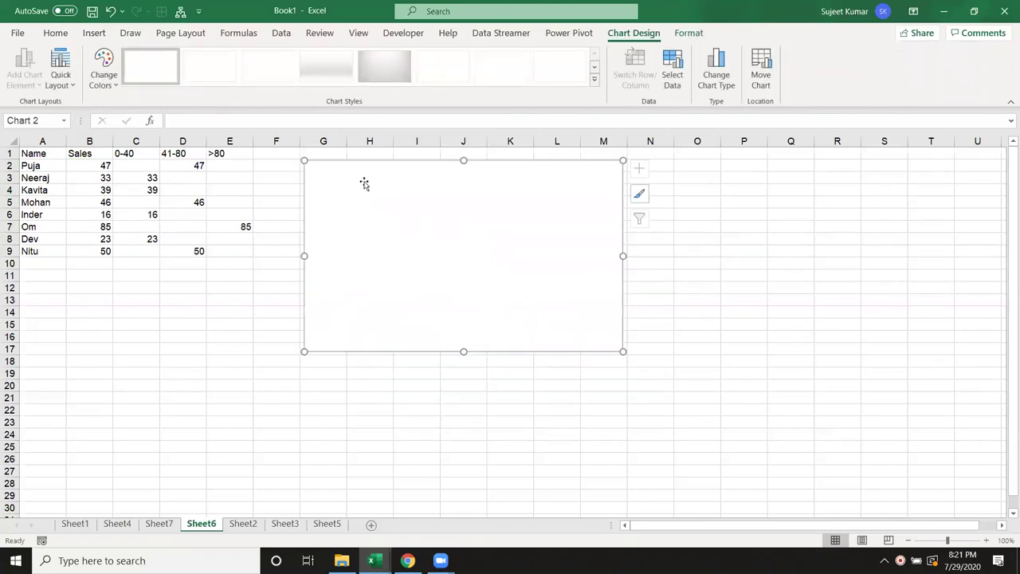
drag(623, 351, 729, 363)
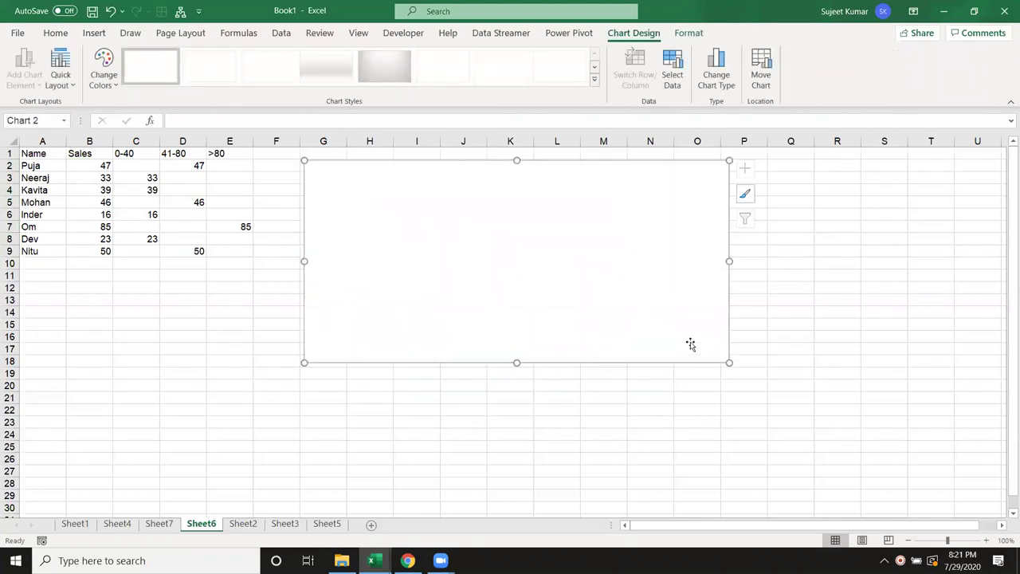
right_click(552, 239)
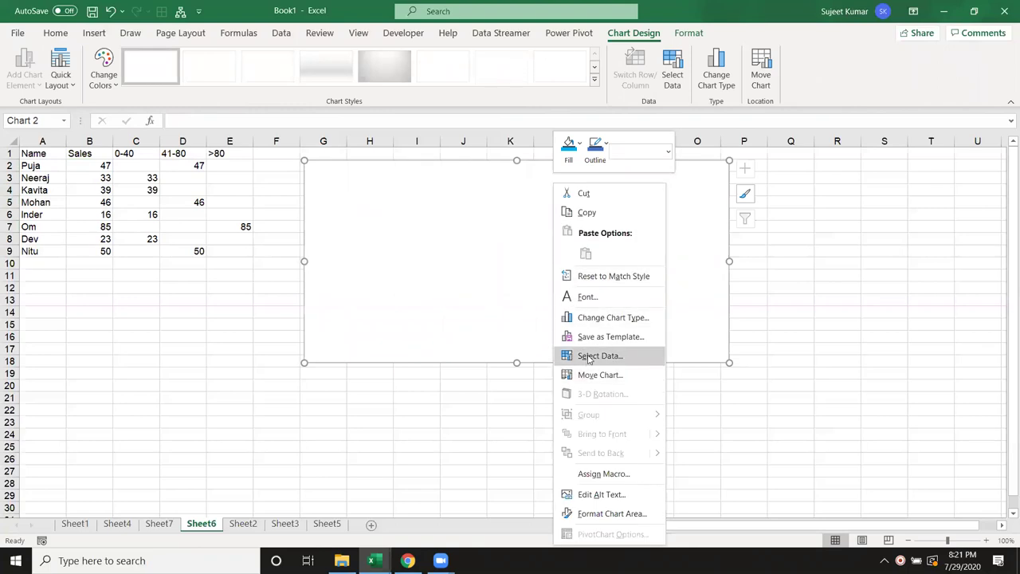
click(589, 356)
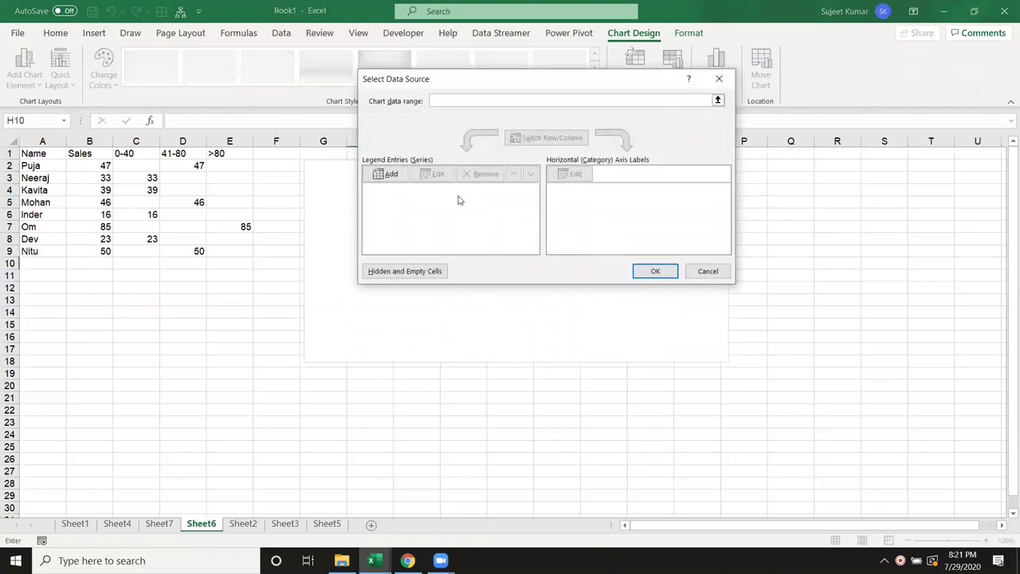
Add the 0-40 series named from C1 with values C2:C9.
click(393, 175)
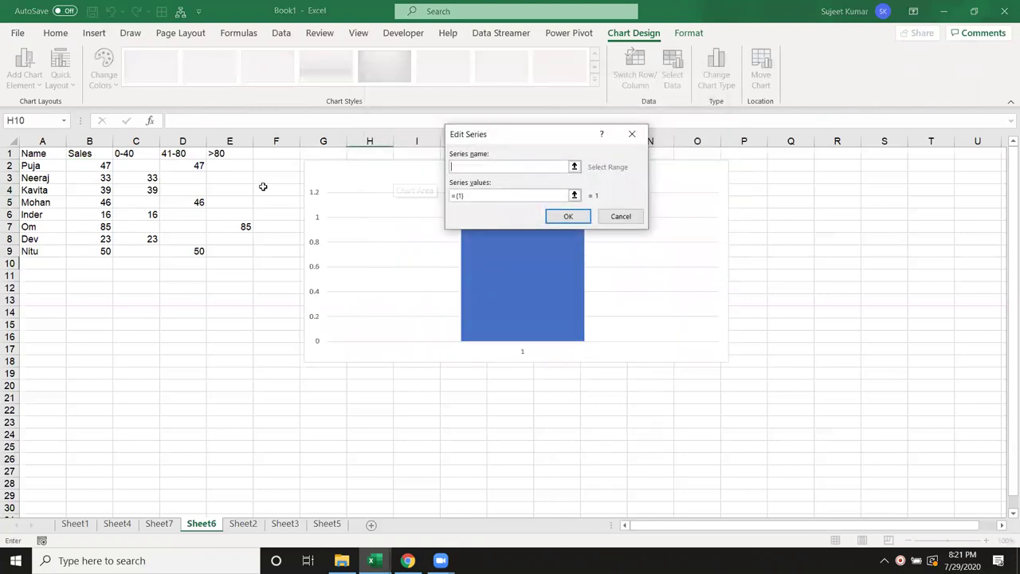
click(121, 156)
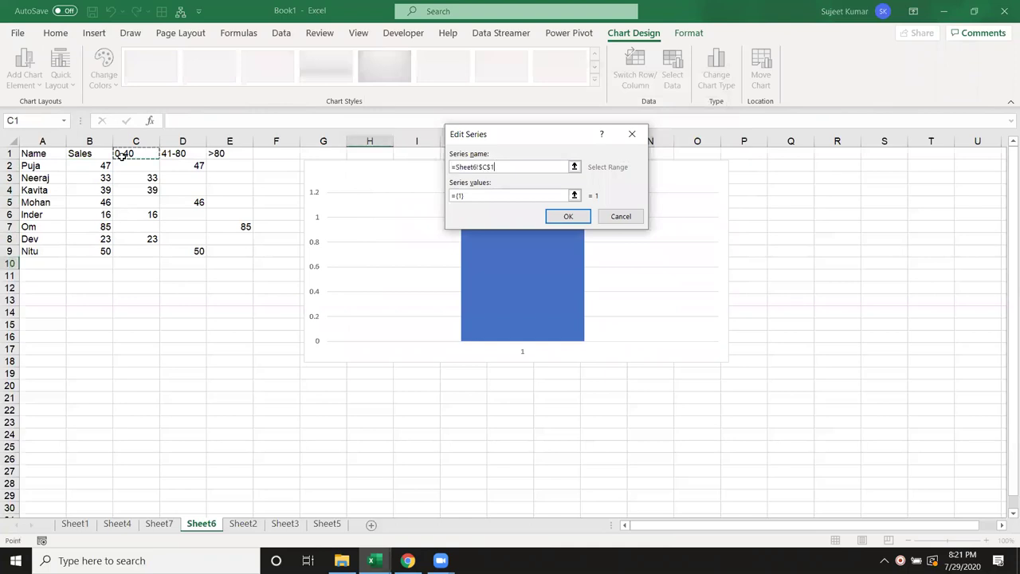
click(470, 195)
key(BackSpace)
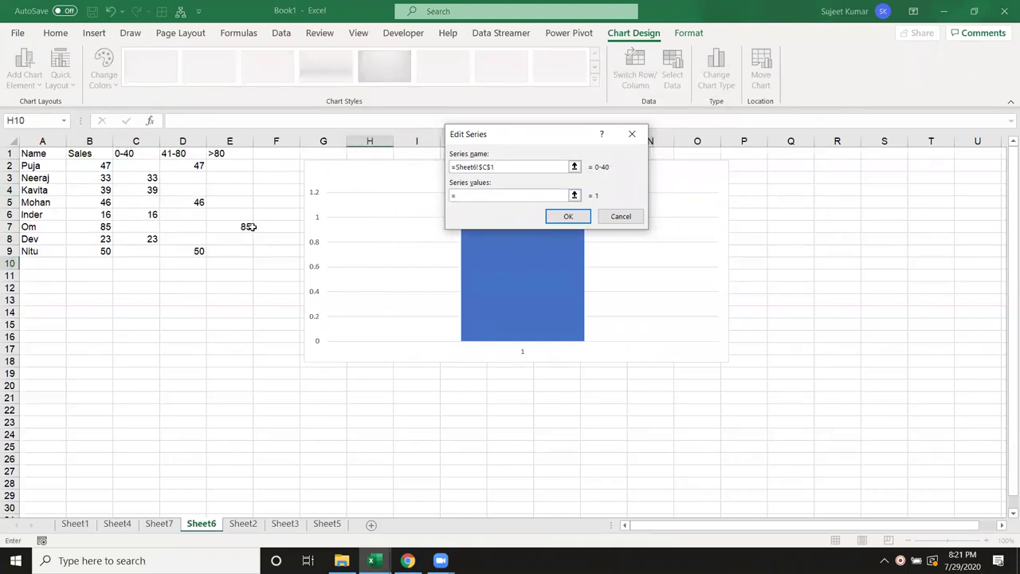
drag(148, 165, 150, 252)
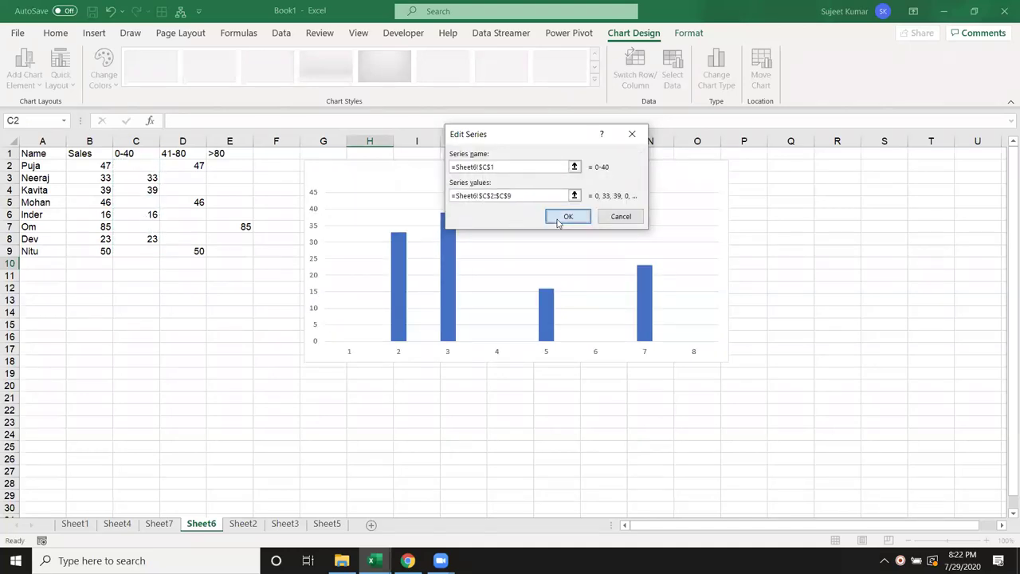
click(557, 216)
Add the 41-80 series named from D1 with values D2:D9.
click(392, 175)
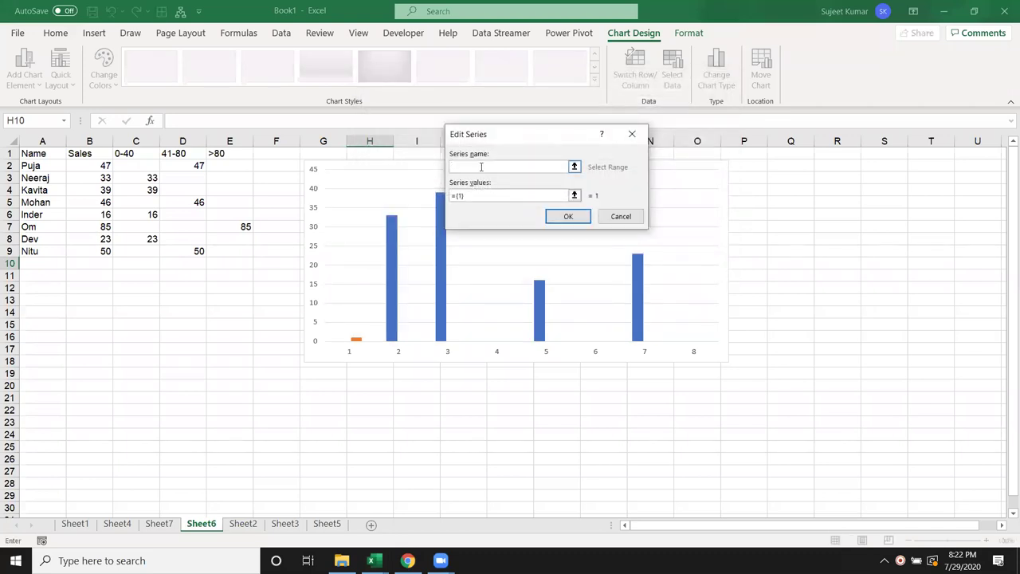
click(166, 153)
click(462, 196)
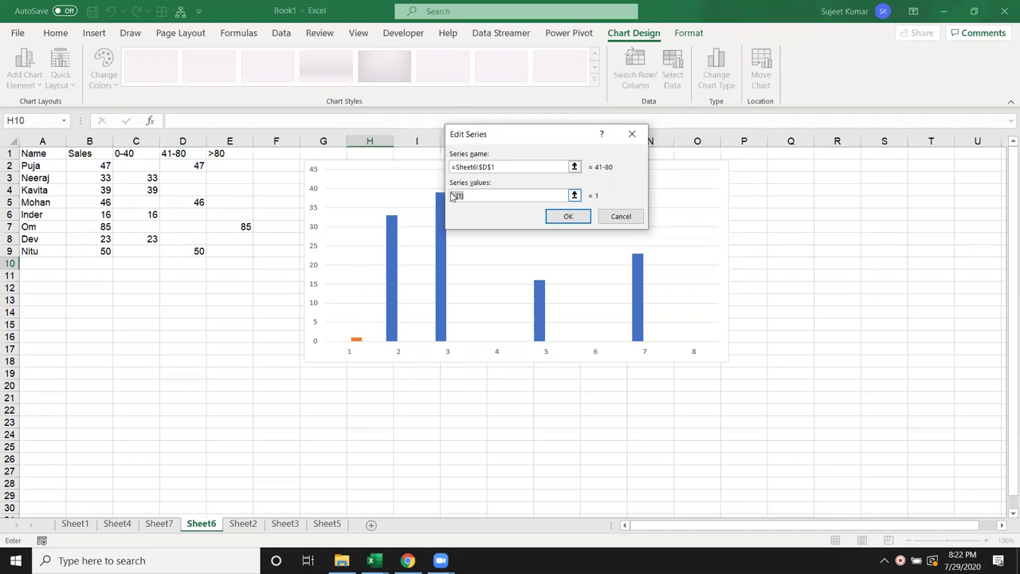
text(=Sheet6!$D$2:$D$9)
drag(190, 165, 191, 251)
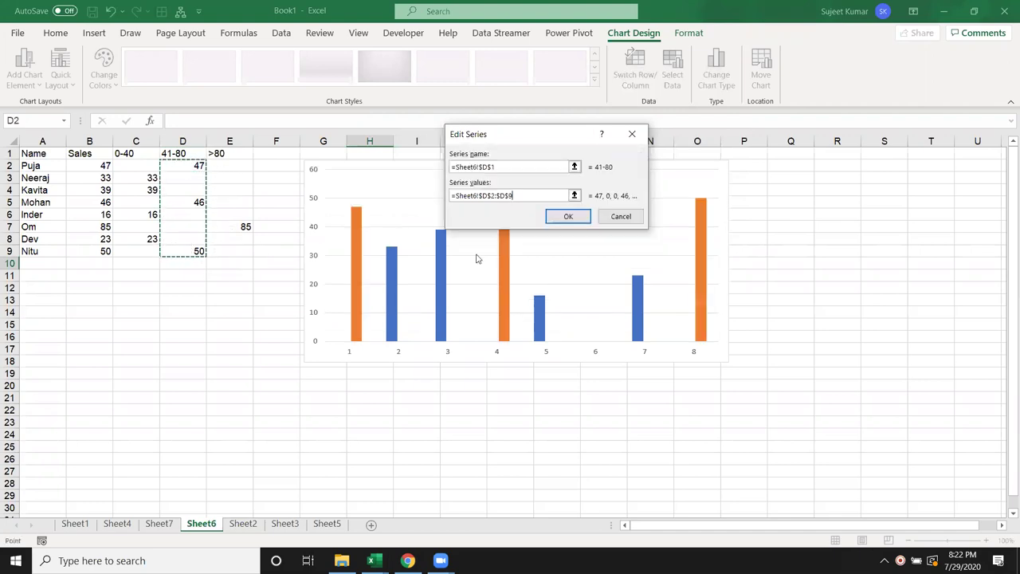
click(567, 218)
Add the >80 series named from E1 with values E2:E9.
click(399, 175)
click(222, 147)
click(468, 195)
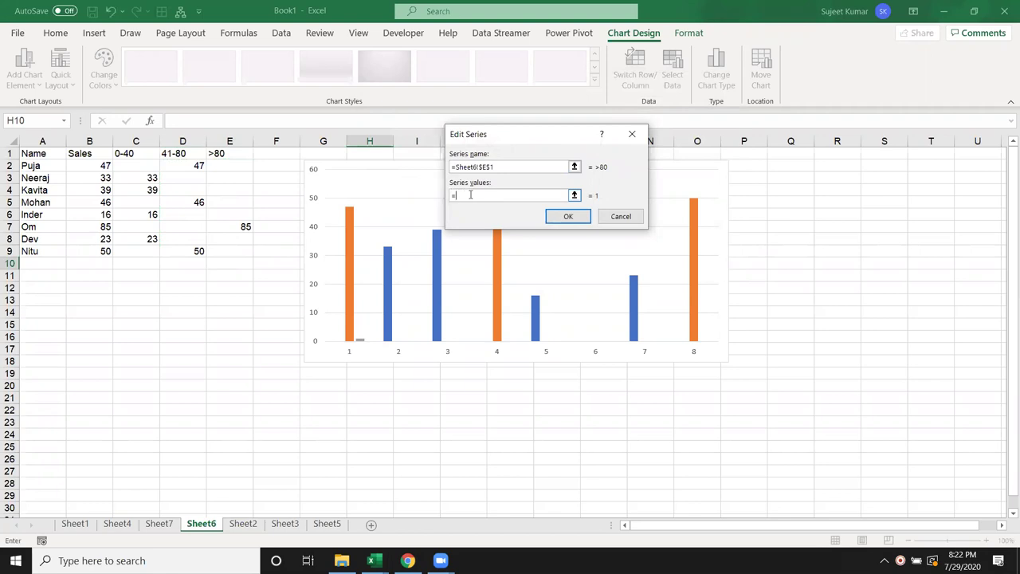
drag(235, 166, 239, 252)
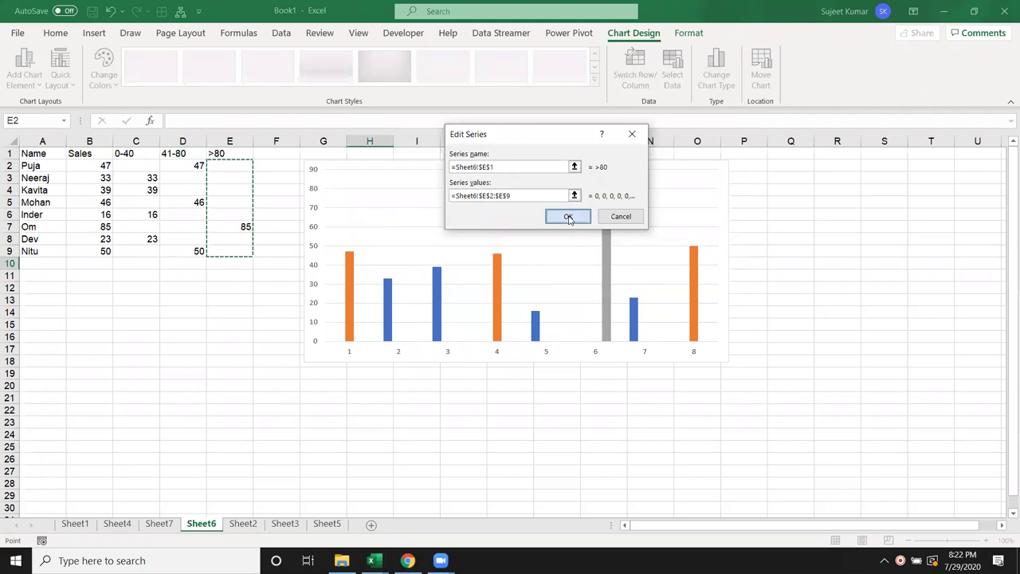
click(567, 217)
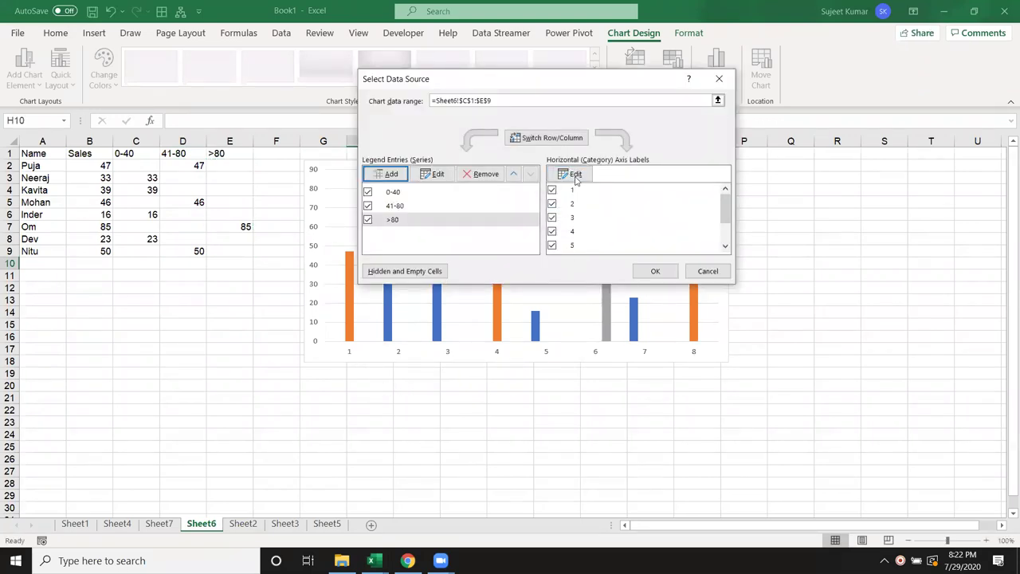
Set the category axis labels to the names in A2:A9.
click(576, 174)
drag(44, 165, 39, 252)
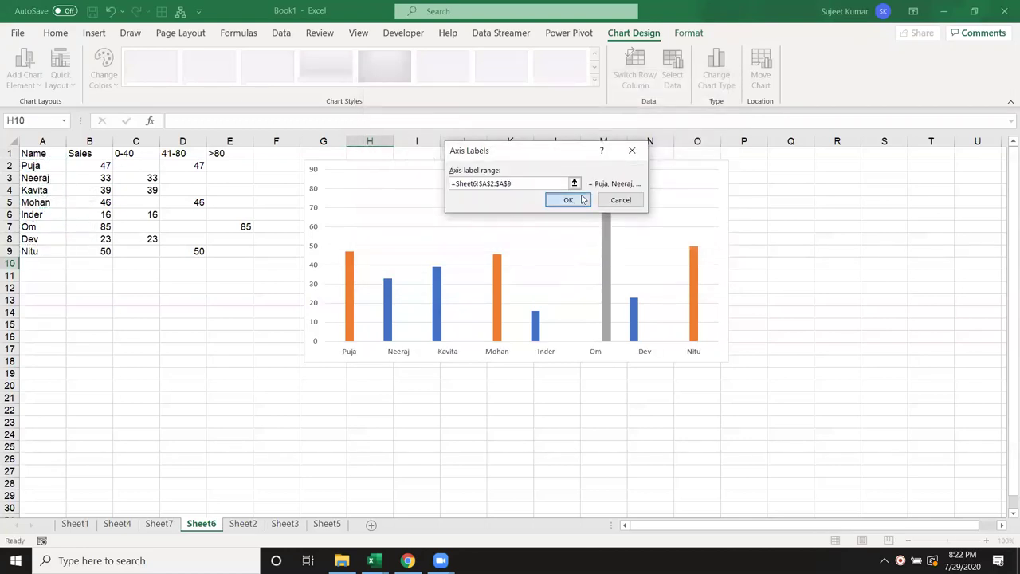
click(568, 199)
Apply the data source, enlarge the chart slightly, and open Format Data Series for the >80 series.
click(656, 274)
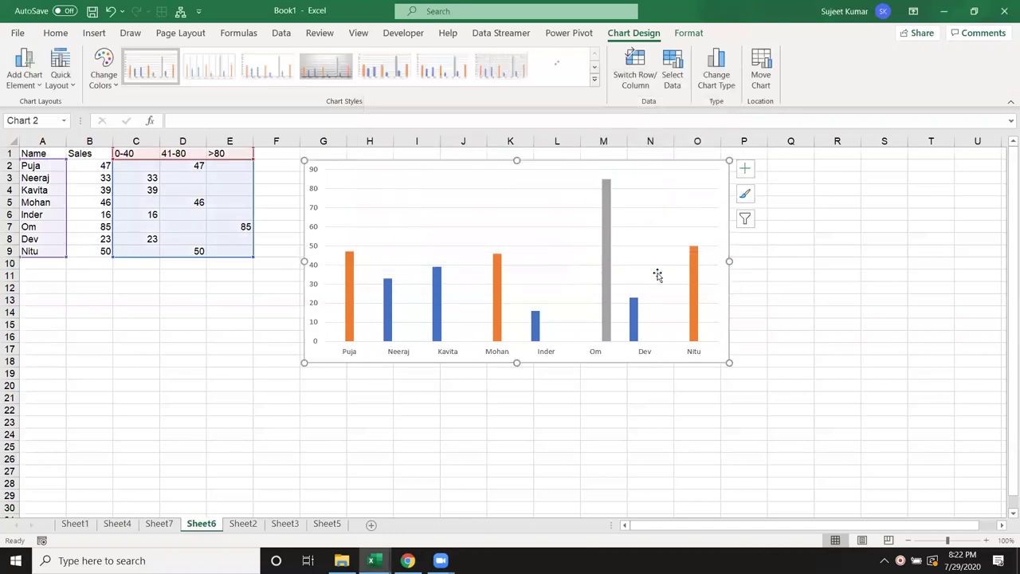
click(897, 276)
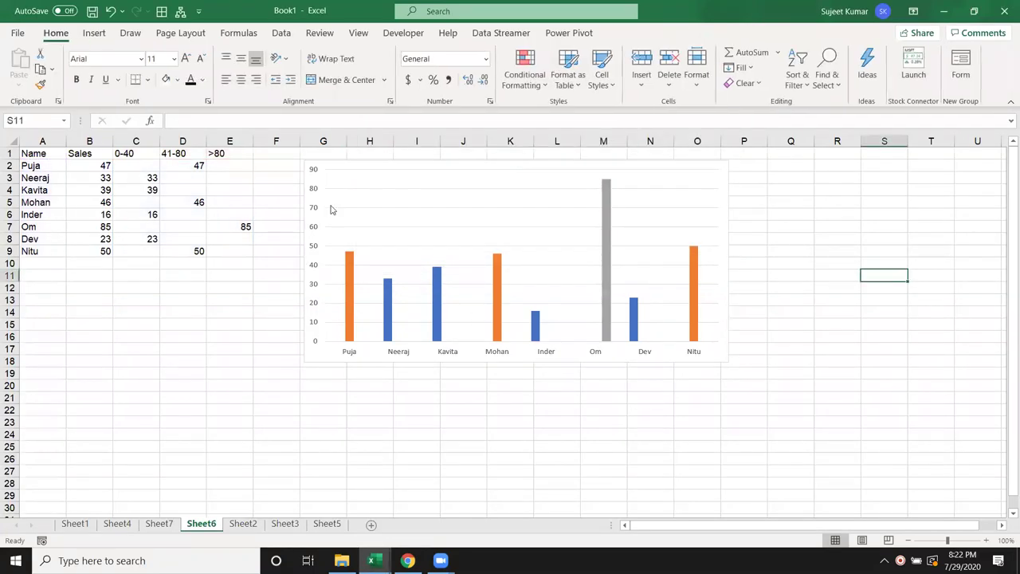
drag(324, 166, 311, 160)
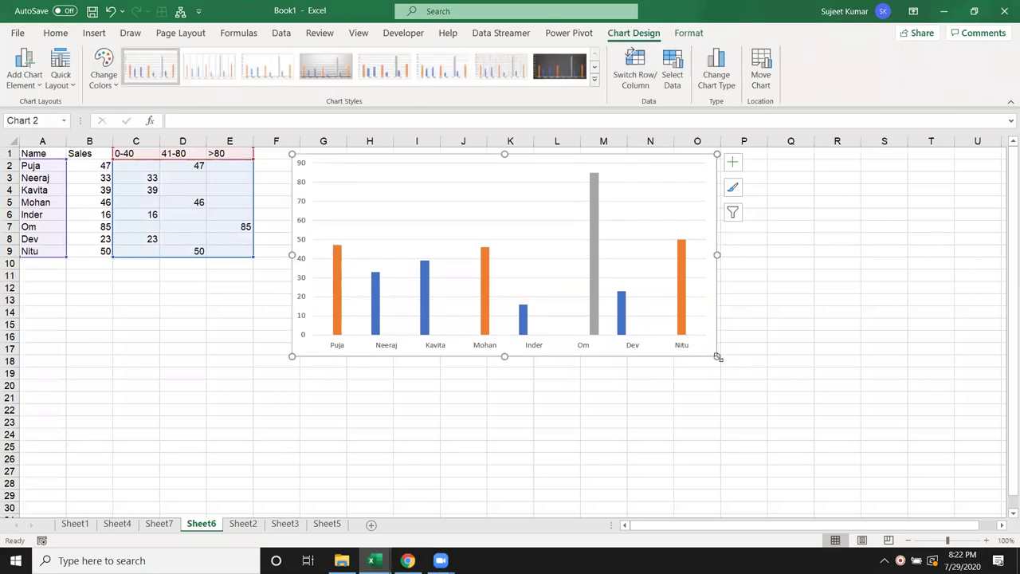
drag(718, 358, 751, 366)
click(617, 281)
right_click(616, 280)
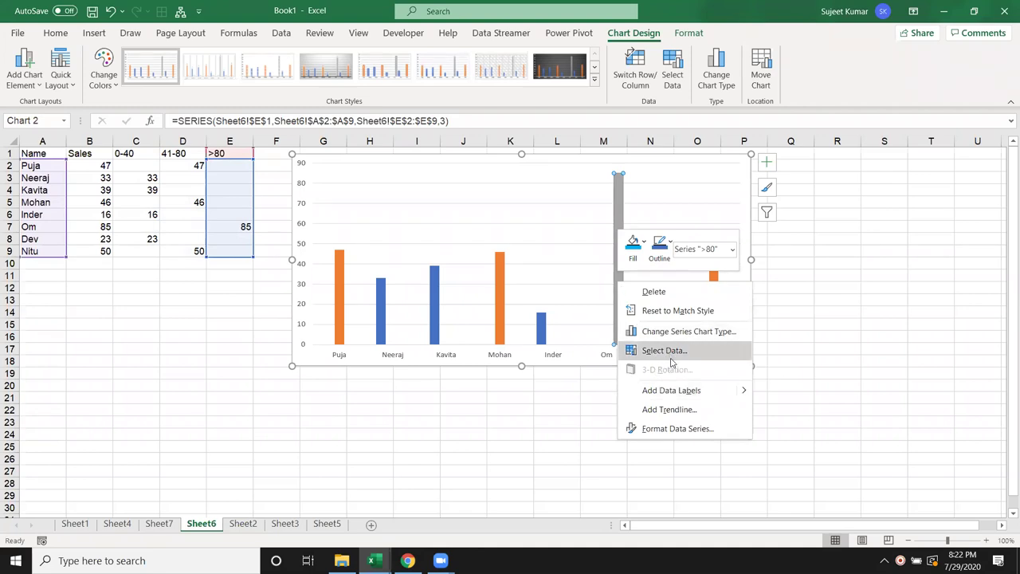
click(675, 429)
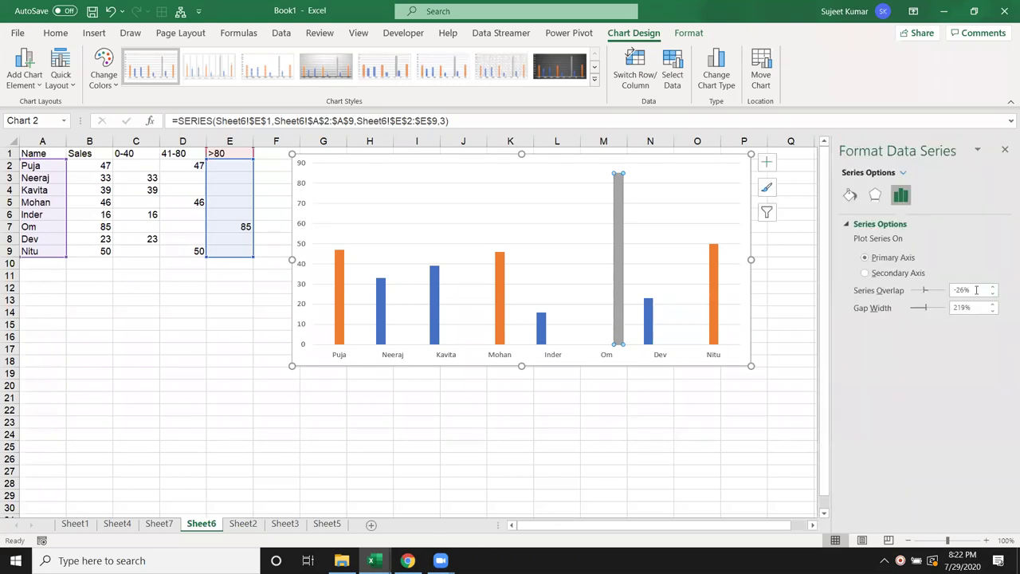
Set the chart's Series Overlap to 100% and Gap Width to 169%.
click(992, 289)
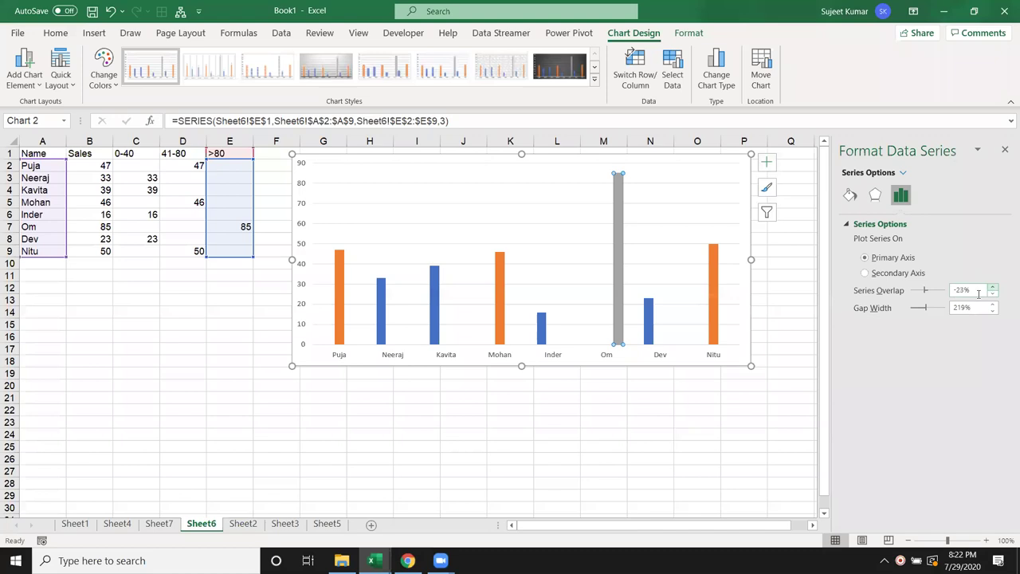
click(917, 296)
drag(916, 297, 946, 303)
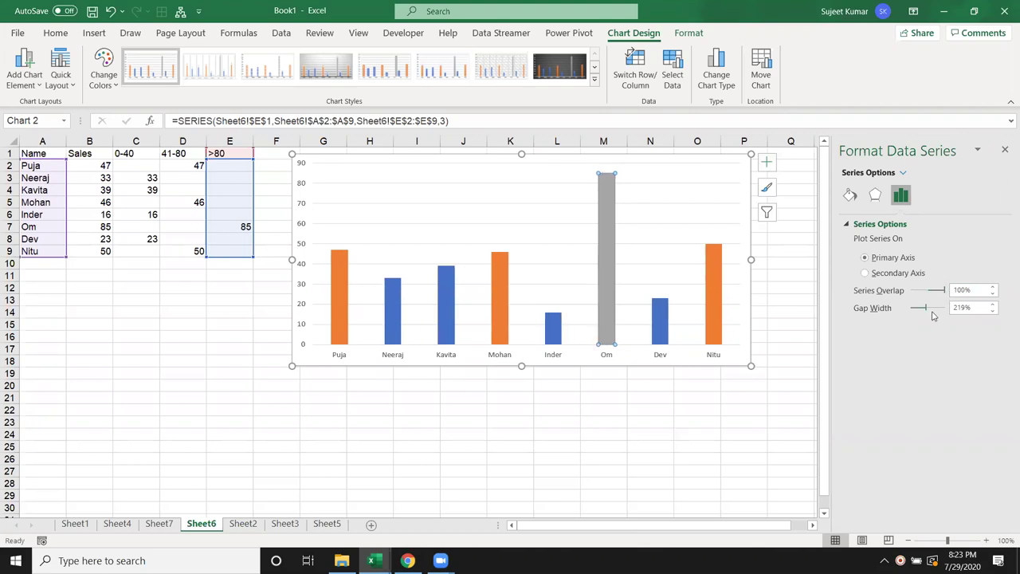
drag(921, 309, 921, 310)
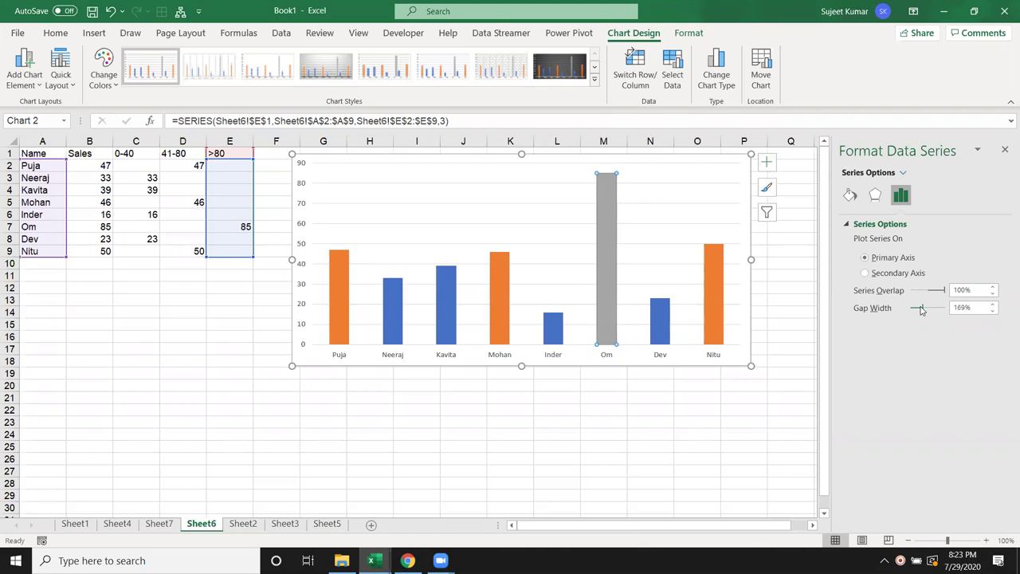
click(820, 375)
Fill the >80 series bar green.
click(1008, 150)
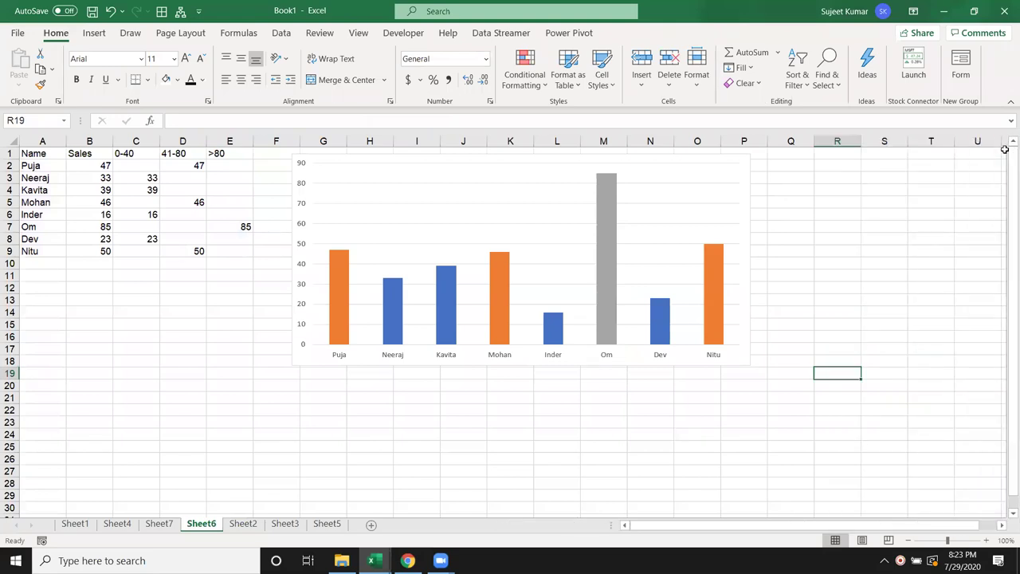
click(608, 251)
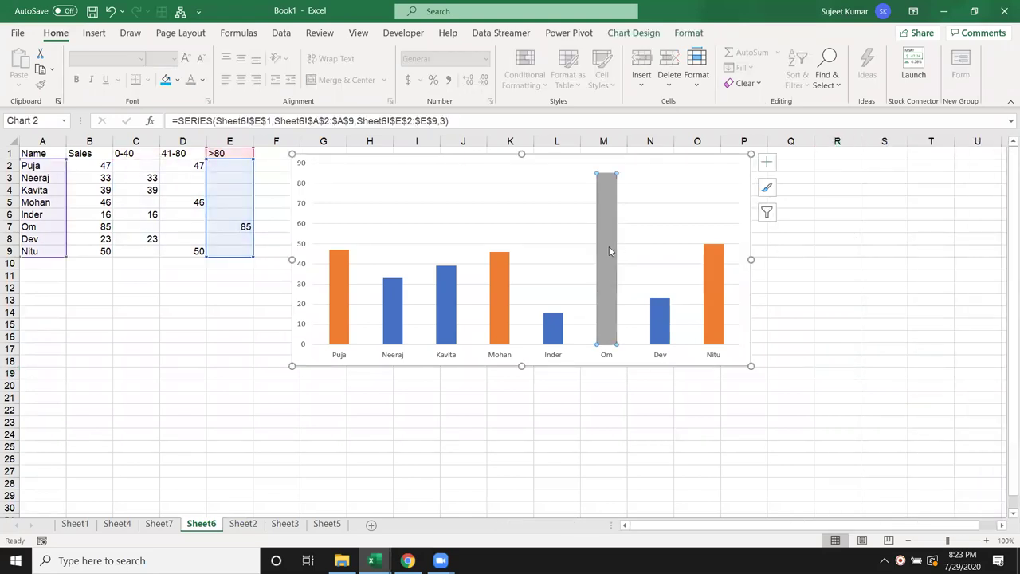
click(177, 79)
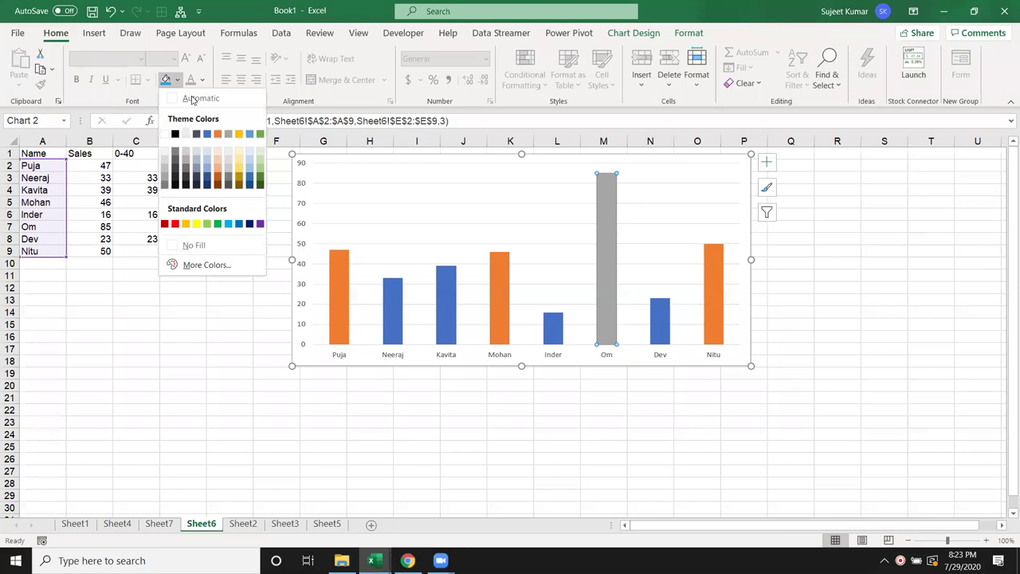
click(207, 224)
click(370, 412)
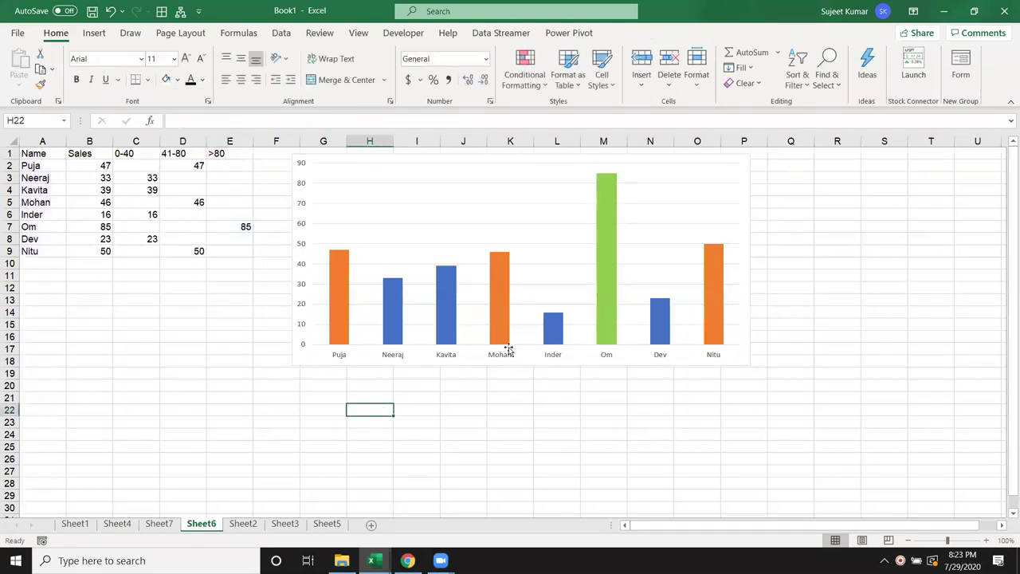
Fill the 41-80 bars yellow and the 0-40 bars red.
click(496, 318)
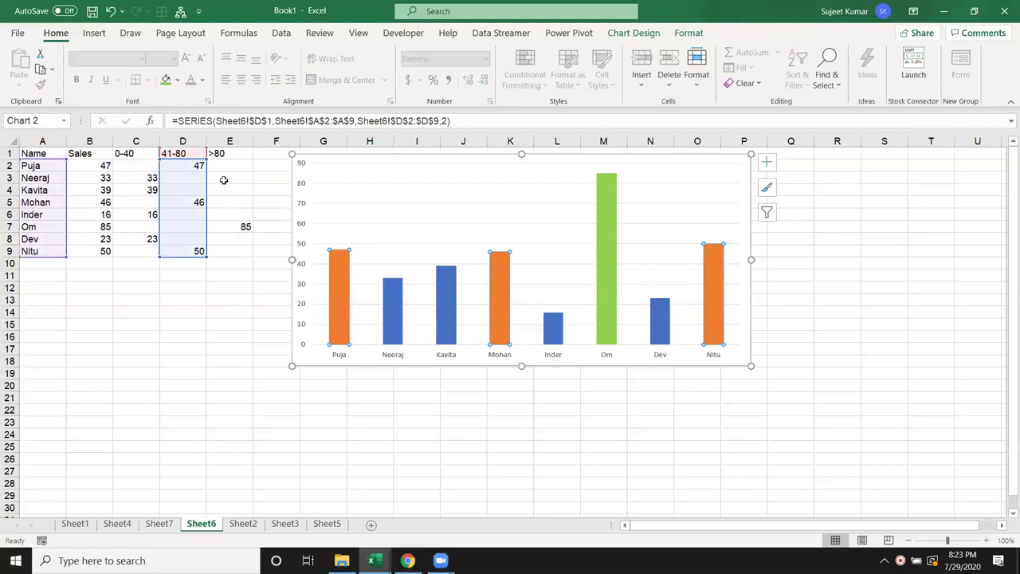
click(177, 80)
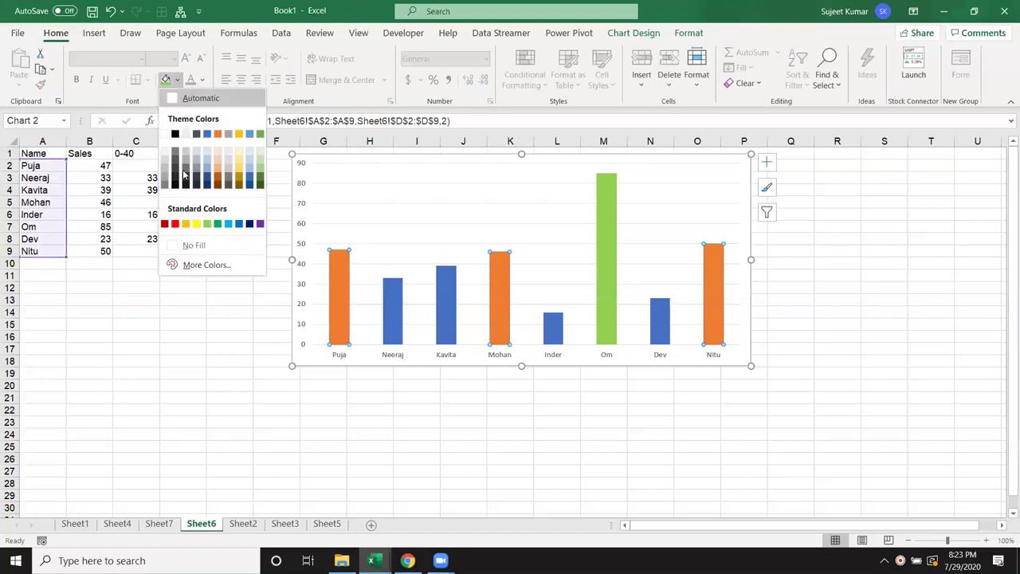
click(196, 222)
click(389, 327)
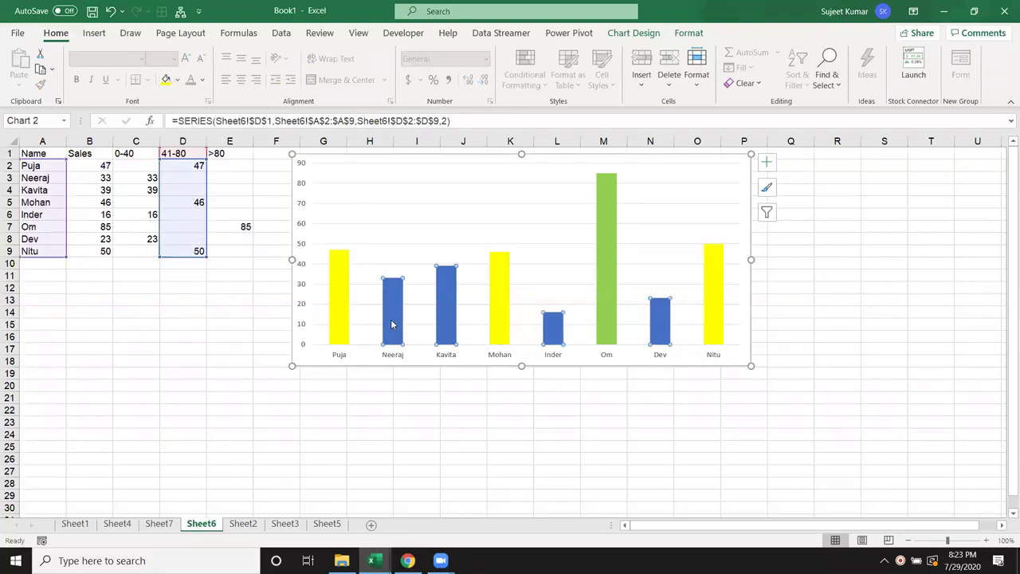
click(177, 80)
click(175, 223)
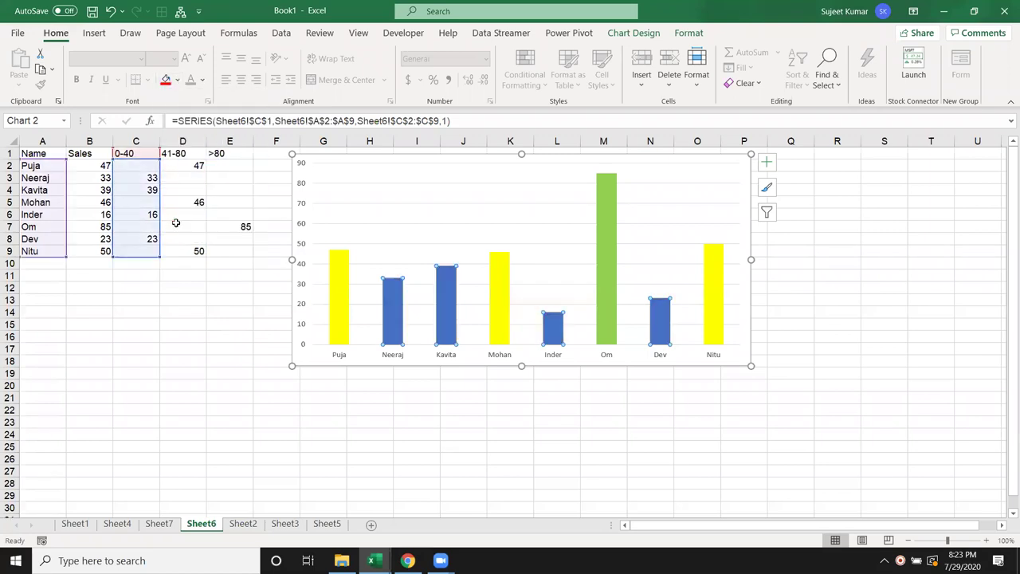
click(144, 311)
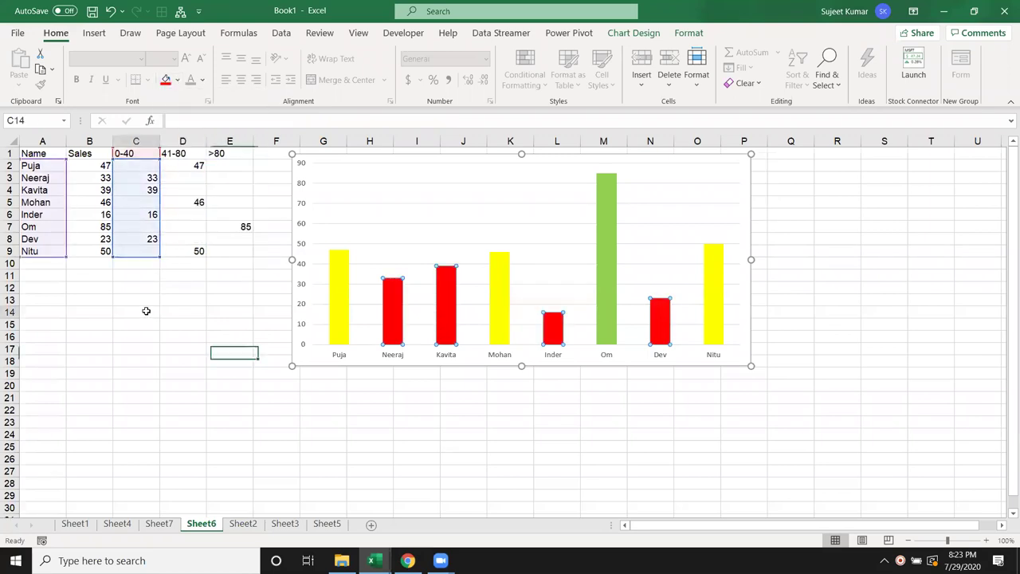
Change the sales in B6 to 61 and in B9 to 15.
click(93, 215)
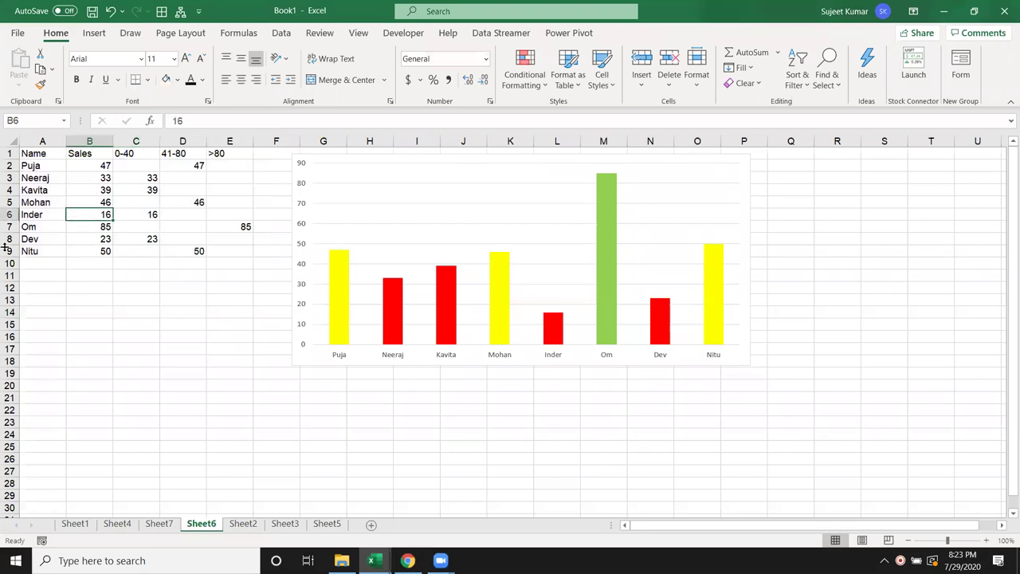
text(6)
key(Return)
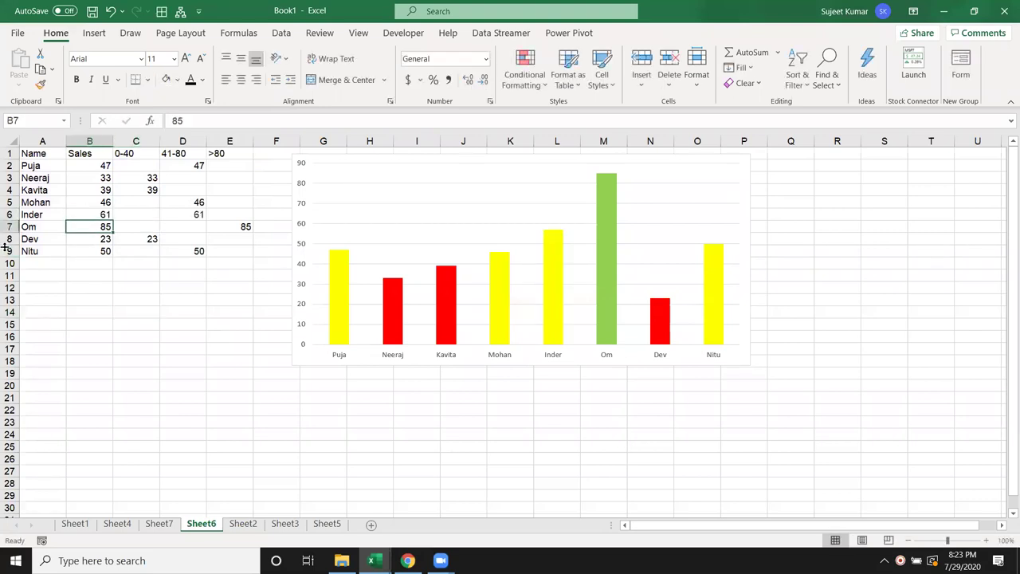
key(Up)
key(Down)
key(Down)
key(Down)
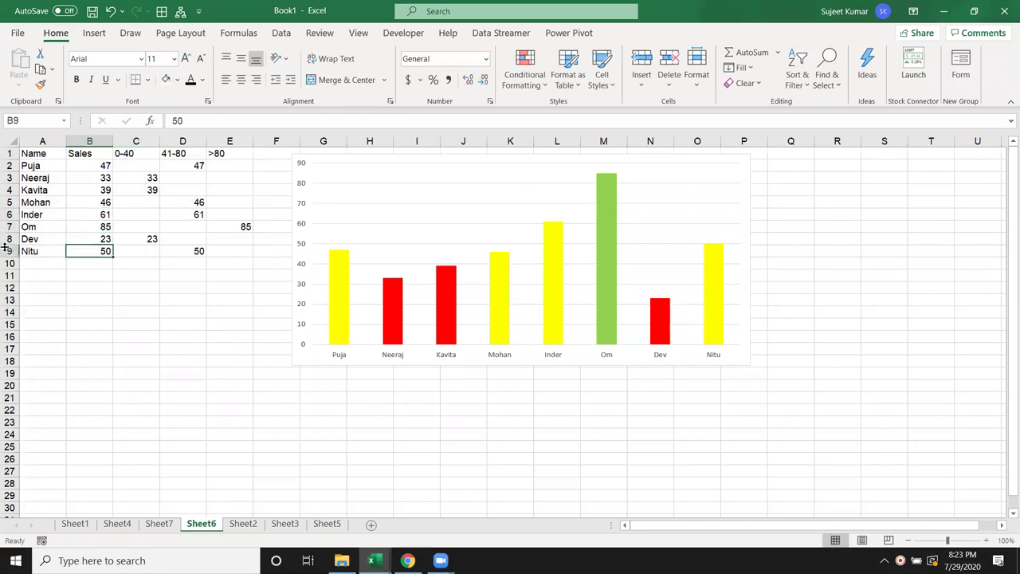
text(15)
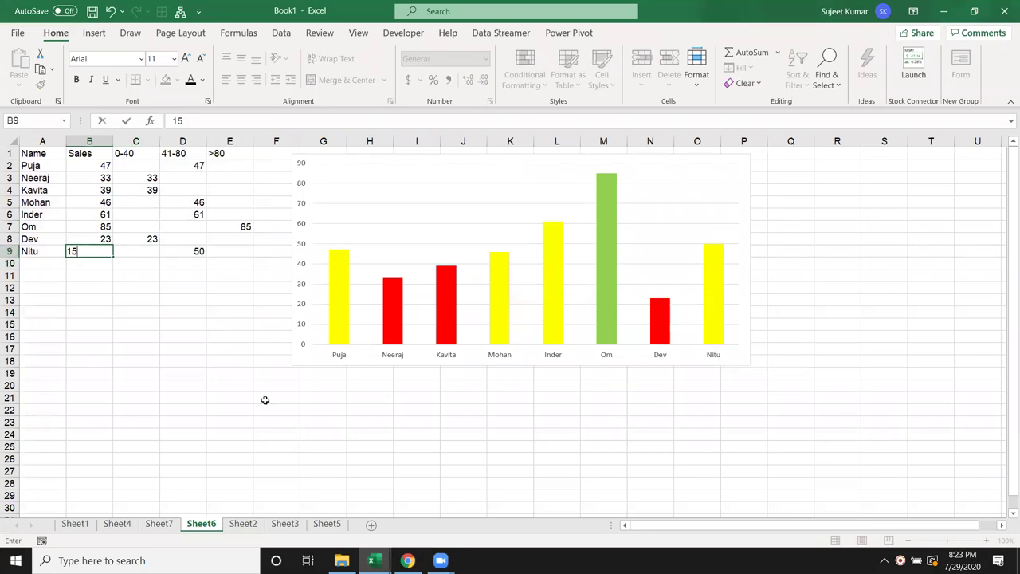
key(Return)
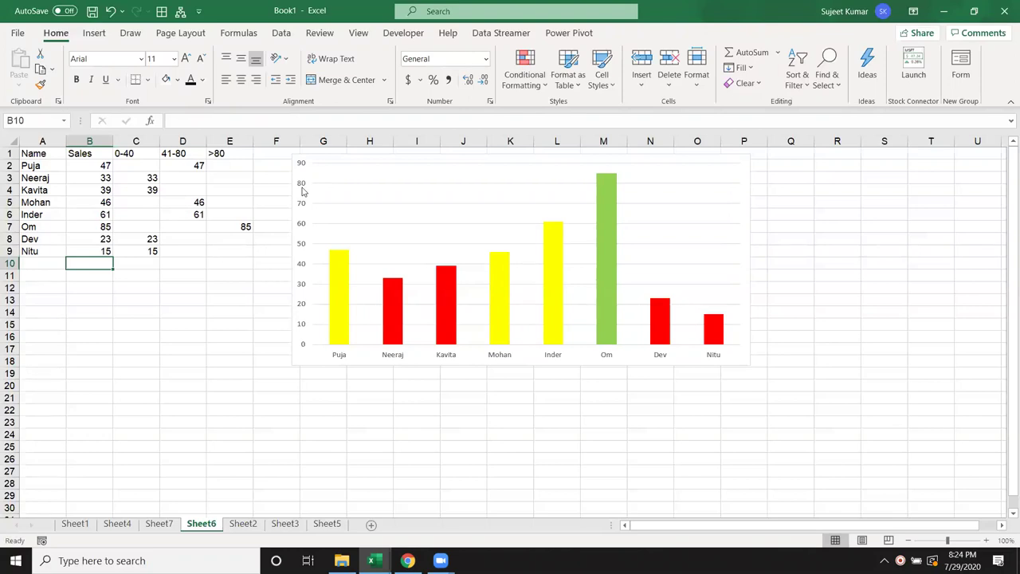
click(710, 357)
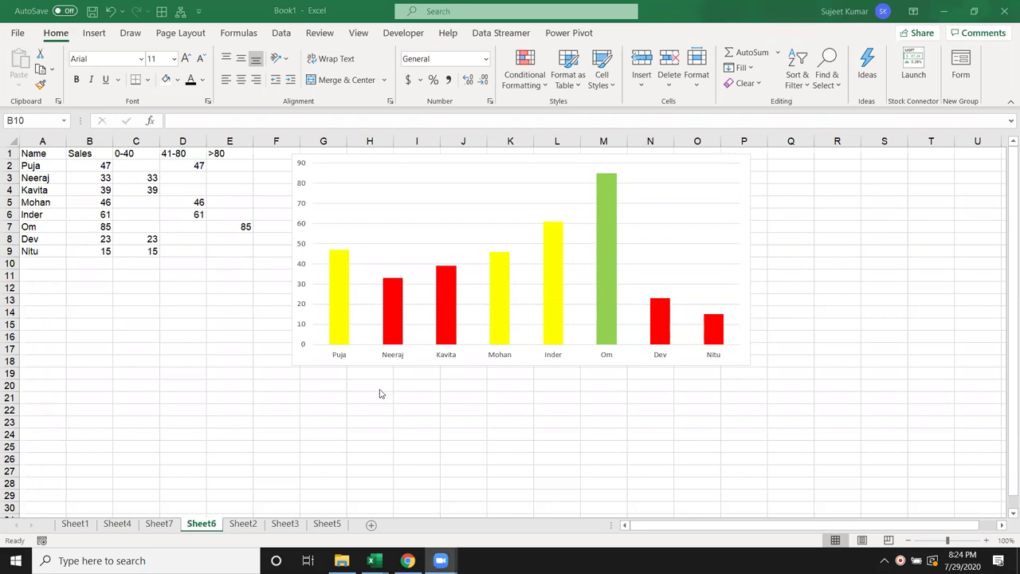
On Sheet2, clear the PivotTable in columns A:E and select cell A1.
click(243, 523)
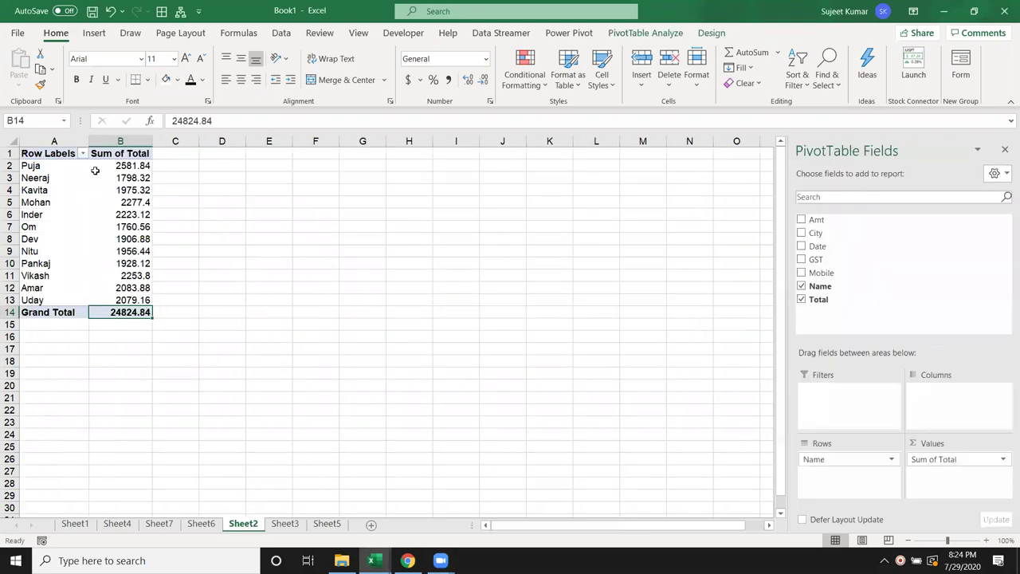
drag(48, 141, 247, 141)
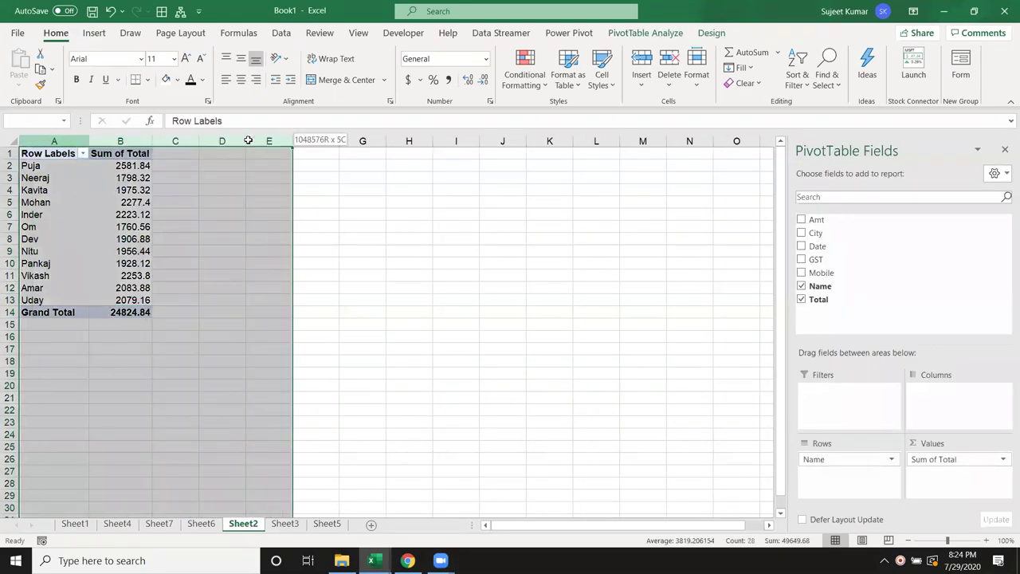
key(Delete)
click(363, 223)
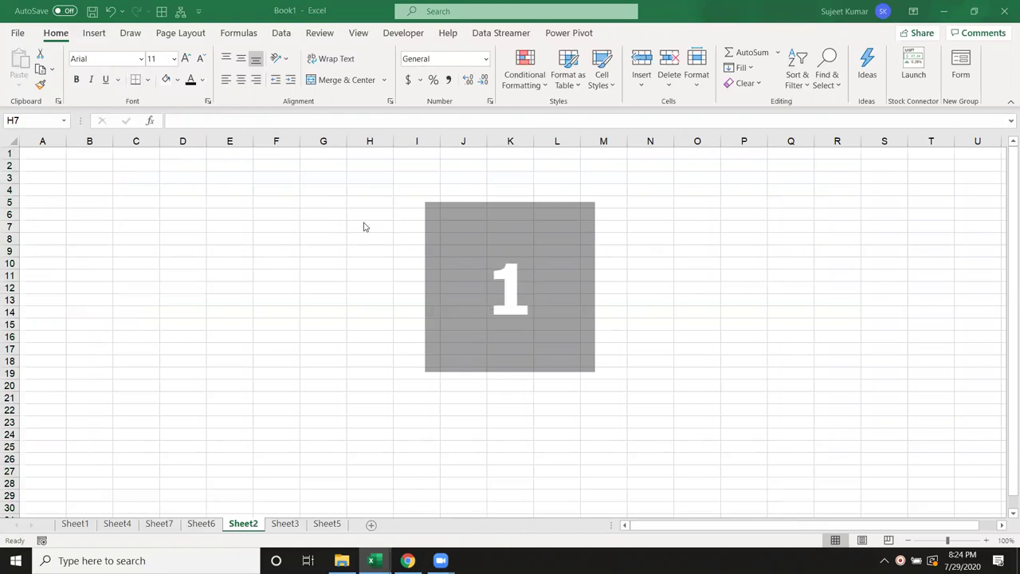
click(363, 227)
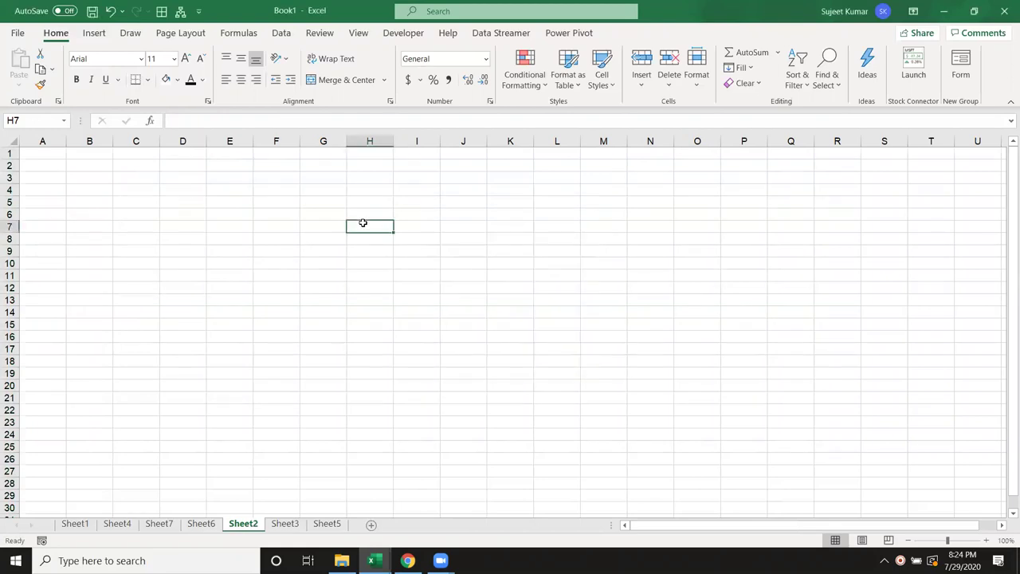
click(59, 157)
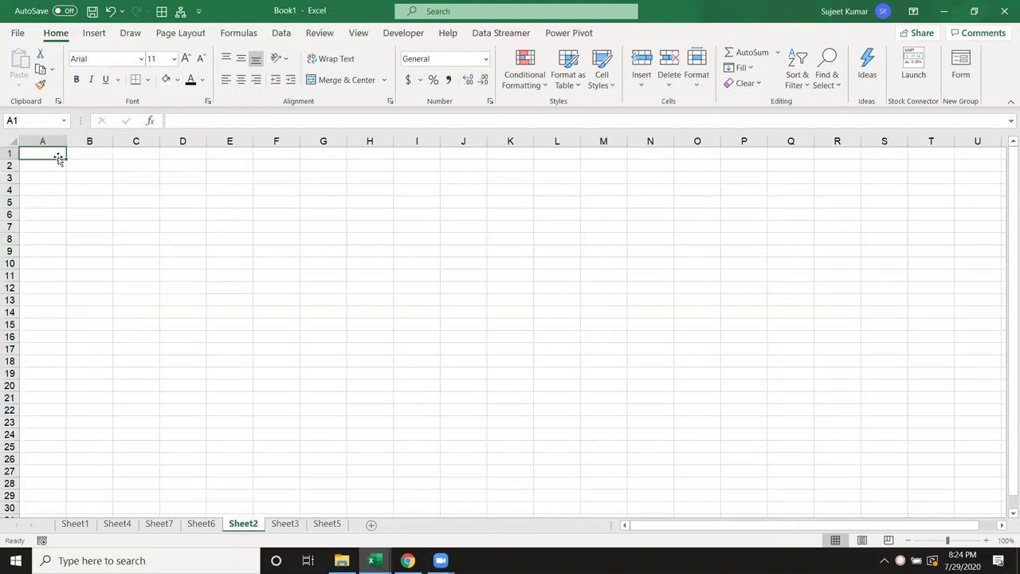
Enter the Month heading in A1 and fill Jan through Apr down to A5.
text(Month)
key(Return)
text(Jan)
key(Return)
click(53, 164)
drag(67, 172, 68, 209)
Enter the Sales heading with values 85, 36, 45, 62 in column B and select A1:B5.
click(91, 153)
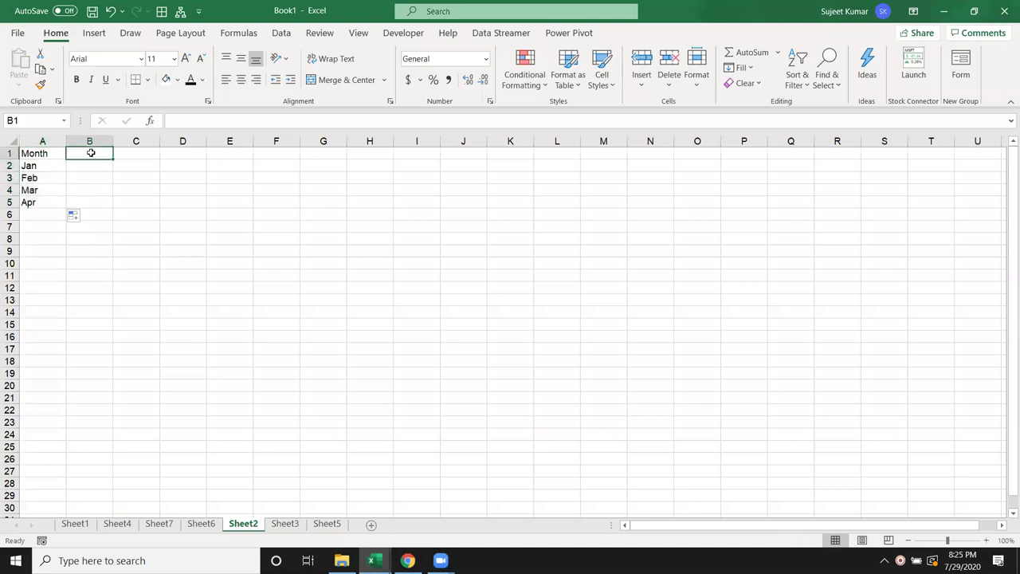
text(Sales)
key(Return)
text(85)
key(Return)
text(36)
key(Return)
text(45)
key(Return)
text(62)
key(Return)
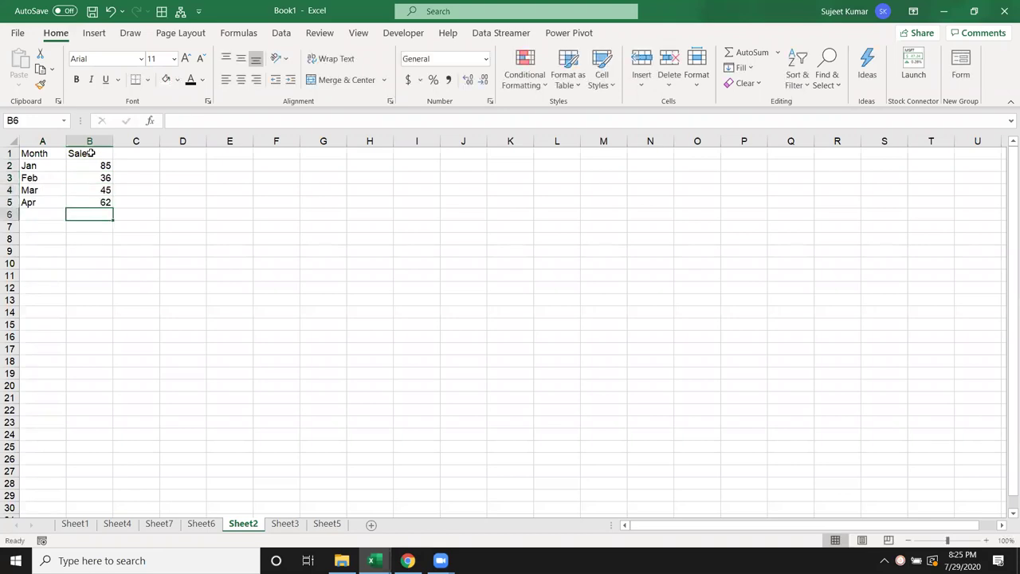
drag(38, 153, 95, 199)
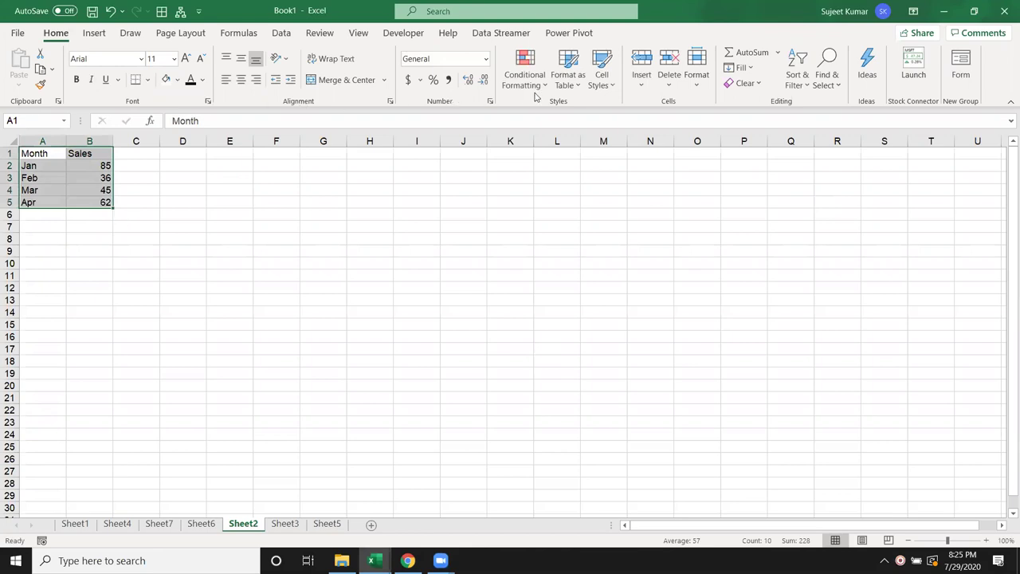
Insert a 2-D pie chart of the sales table and move it beside the data.
click(94, 32)
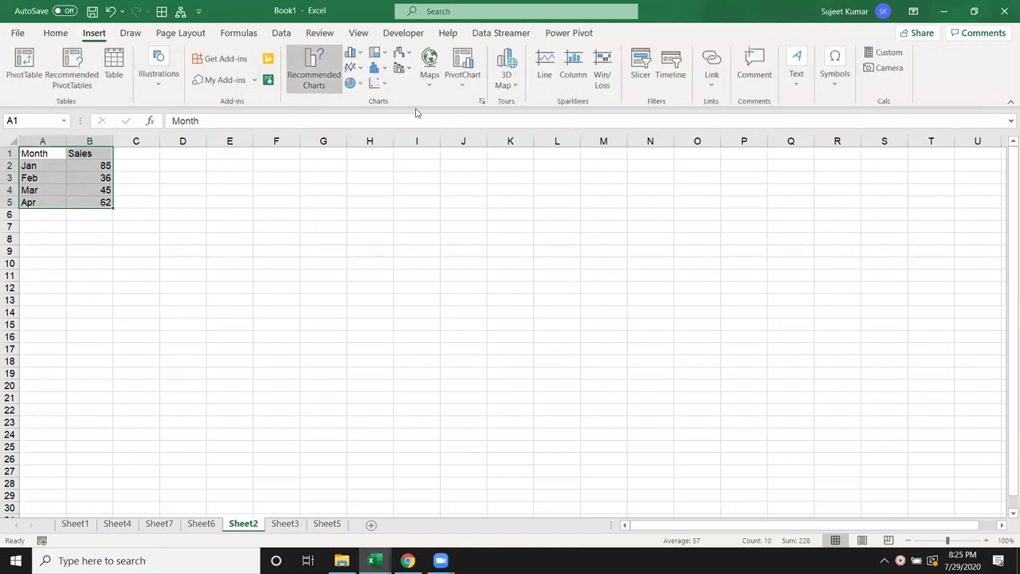
click(352, 52)
click(322, 113)
click(350, 82)
click(361, 130)
drag(397, 250, 342, 182)
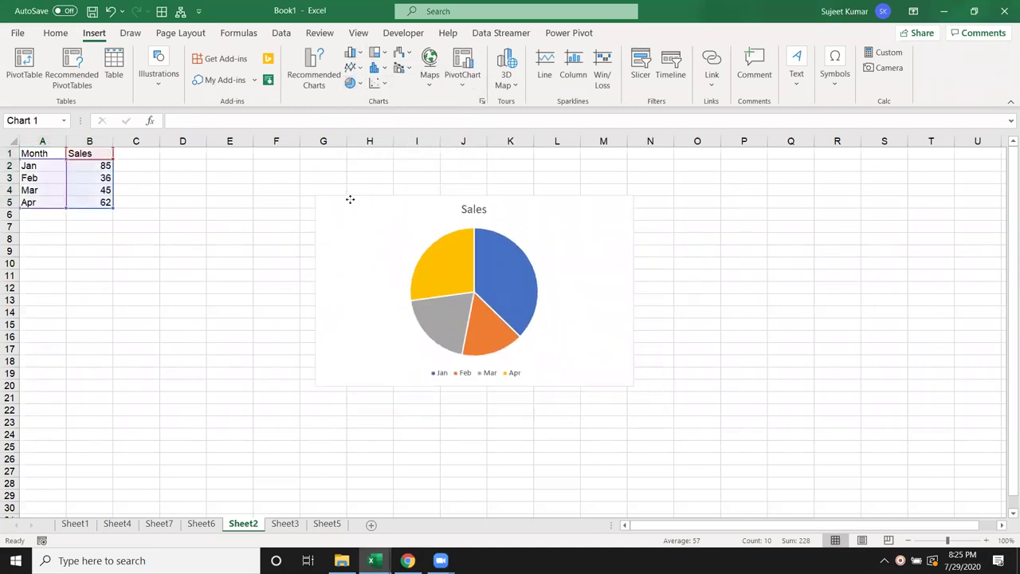
key(Escape)
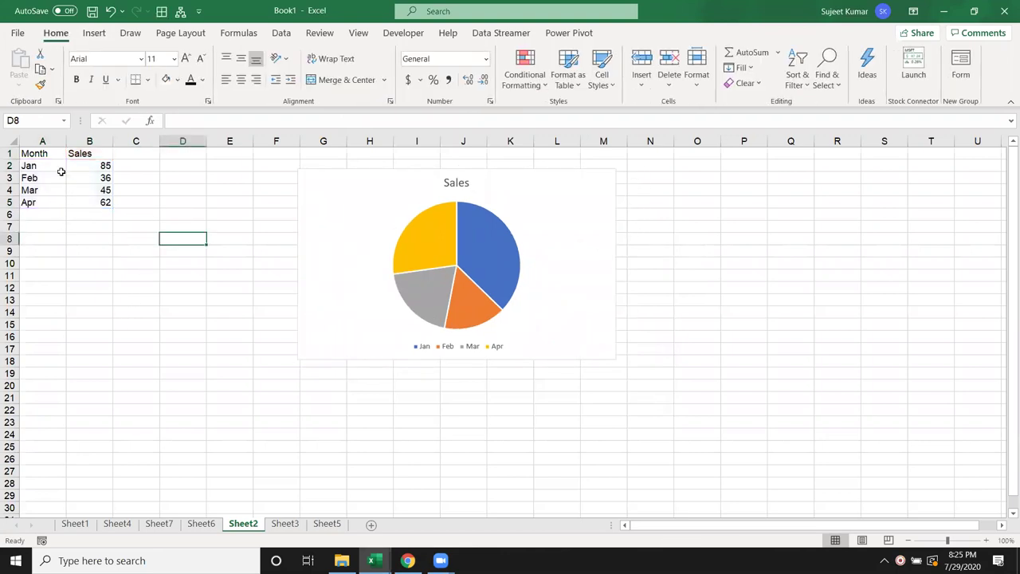
Show the chart depends on columns A:B by deleting, then hiding them, undoing each.
click(54, 142)
drag(54, 141, 89, 141)
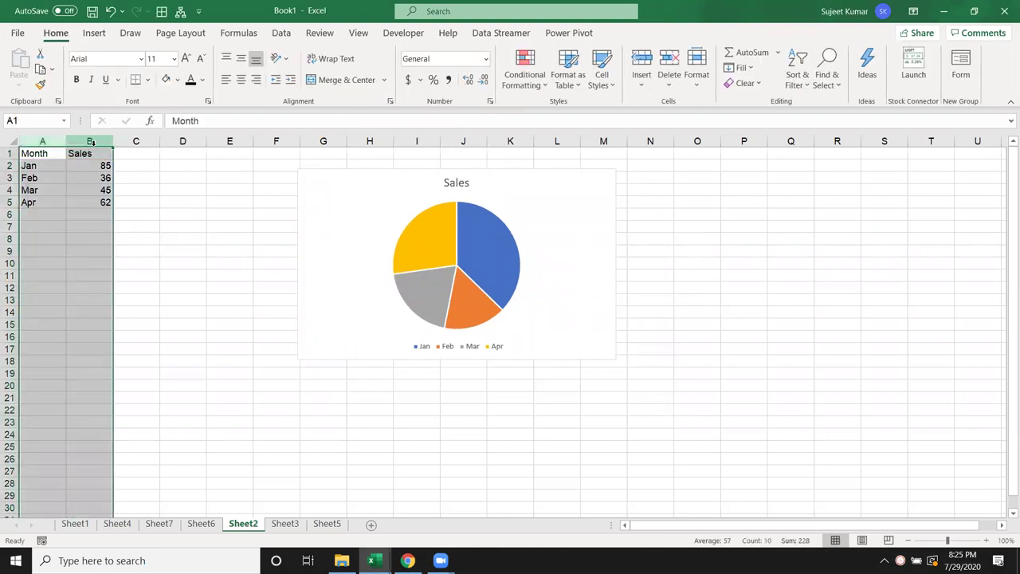
key(Delete)
key(ctrl+z)
right_click(81, 143)
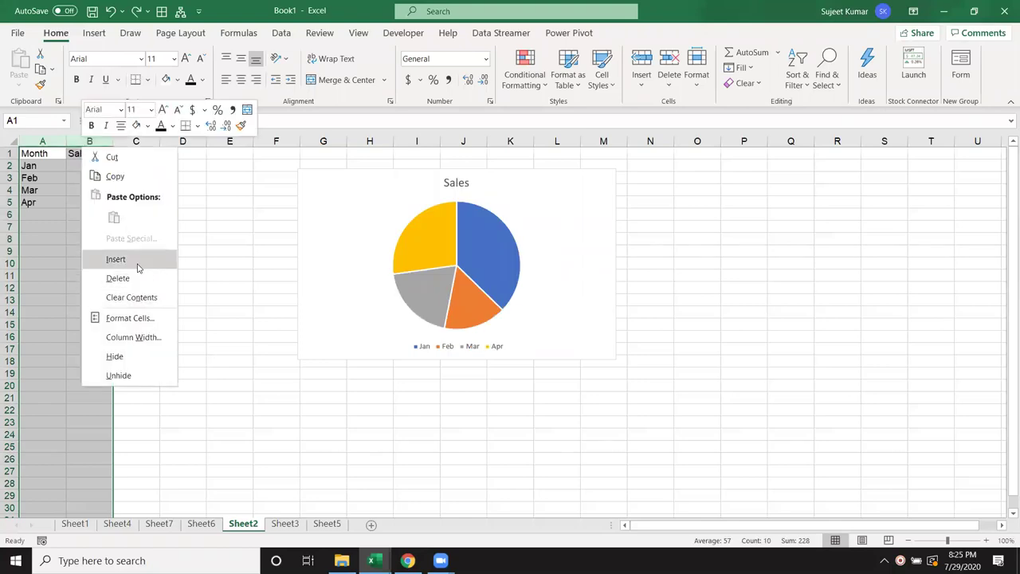
click(139, 355)
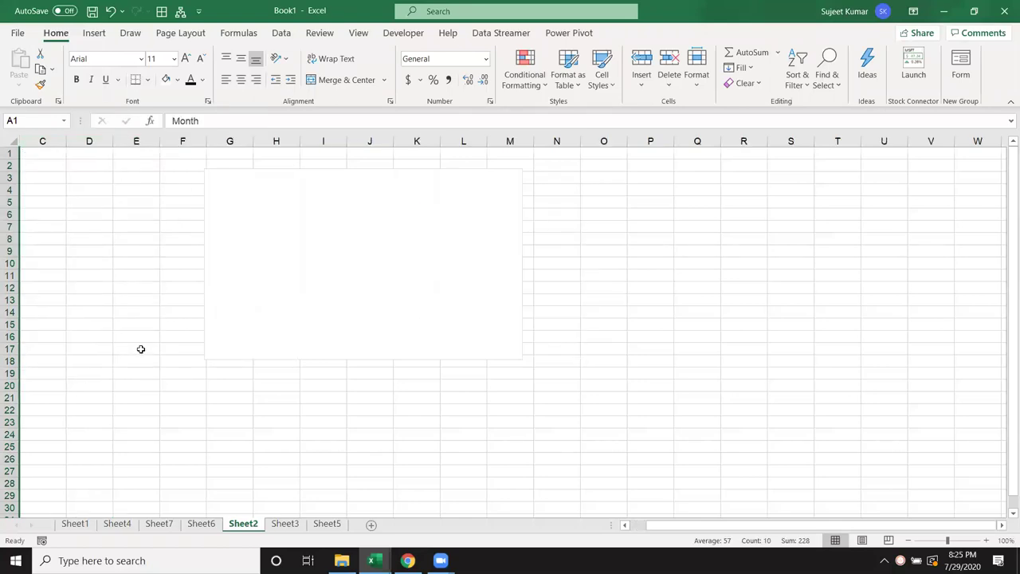
key(ctrl+z)
click(160, 214)
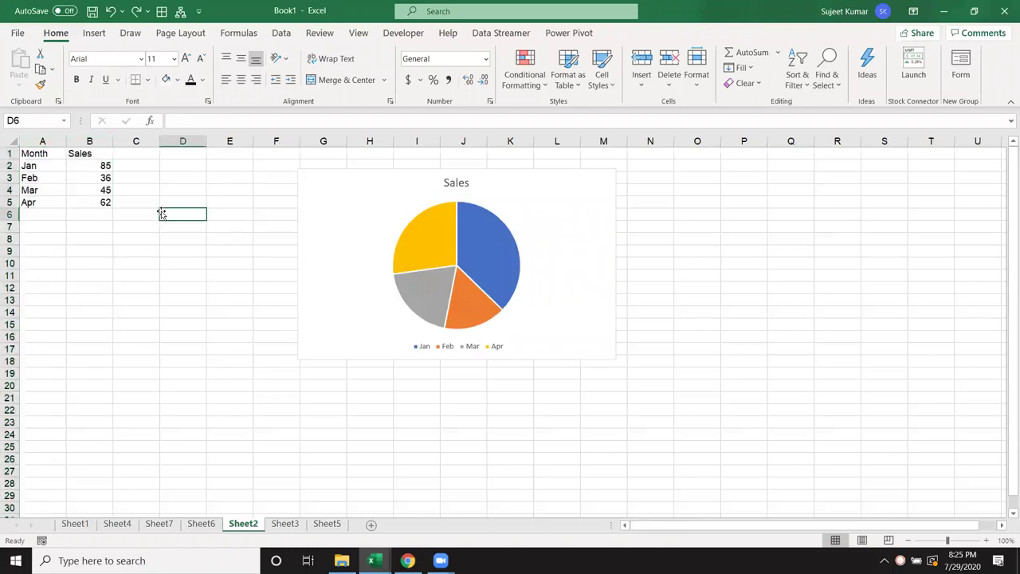
drag(46, 143, 87, 144)
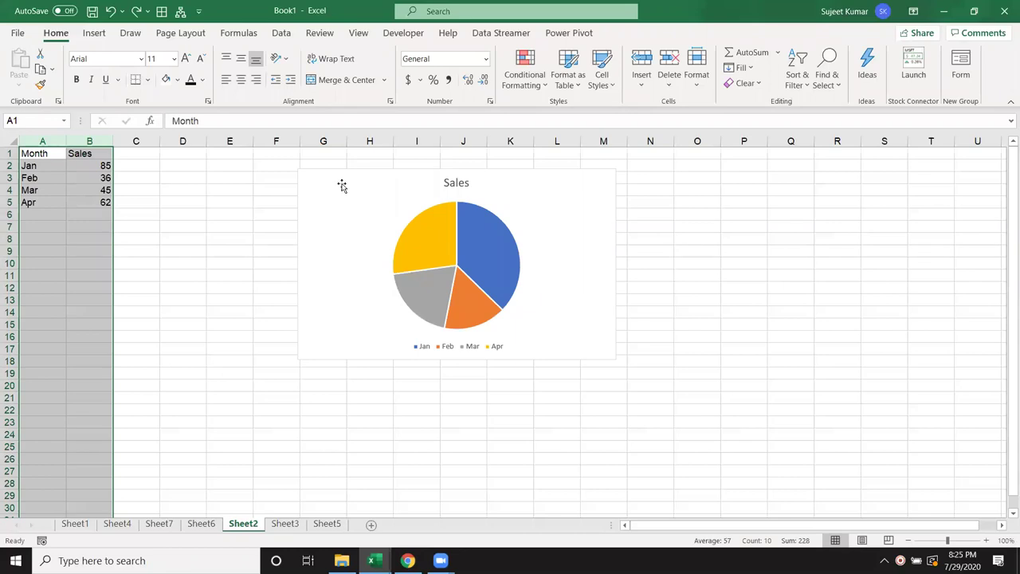
click(298, 183)
Replace the pie series' values reference with the constant array {85,36,45,62}.
drag(299, 184, 211, 176)
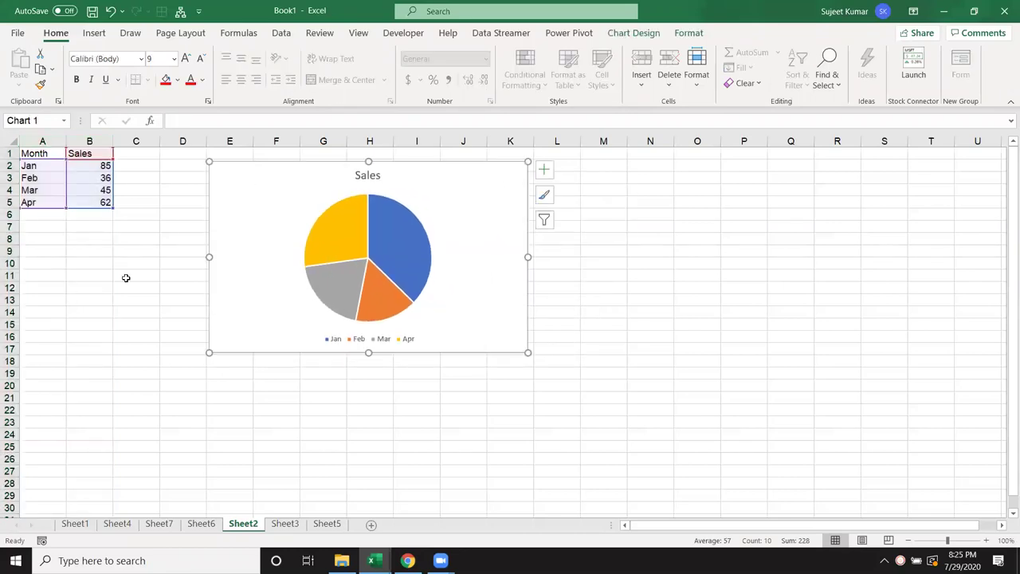
click(345, 249)
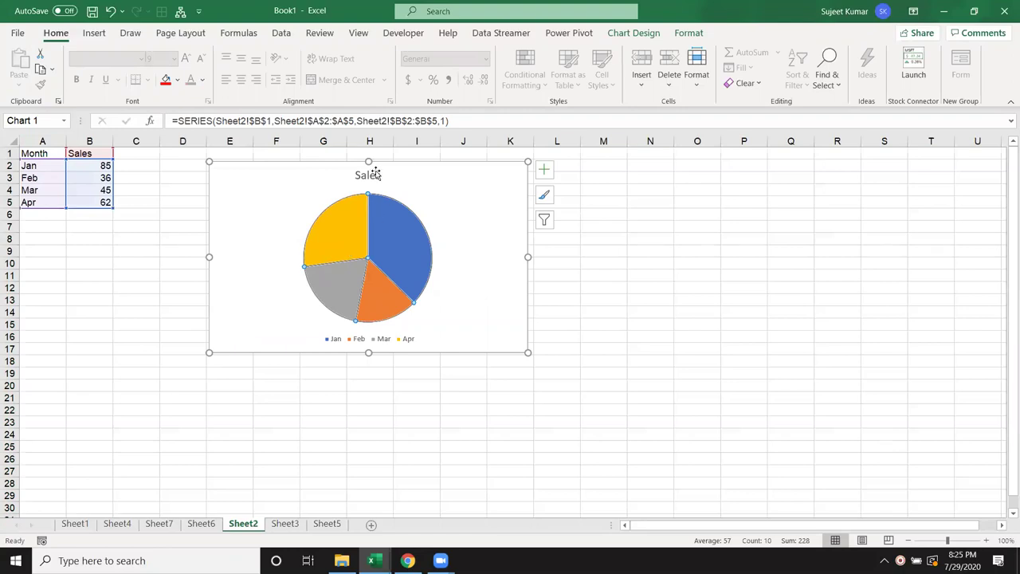
click(356, 120)
key(Delete)
key(Delete)
key(Delete)
key(Delete)
key(Delete)
key(Delete)
key(Delete)
key(Delete)
key(Delete)
key(Delete)
key(Delete)
key(Delete)
key(Delete)
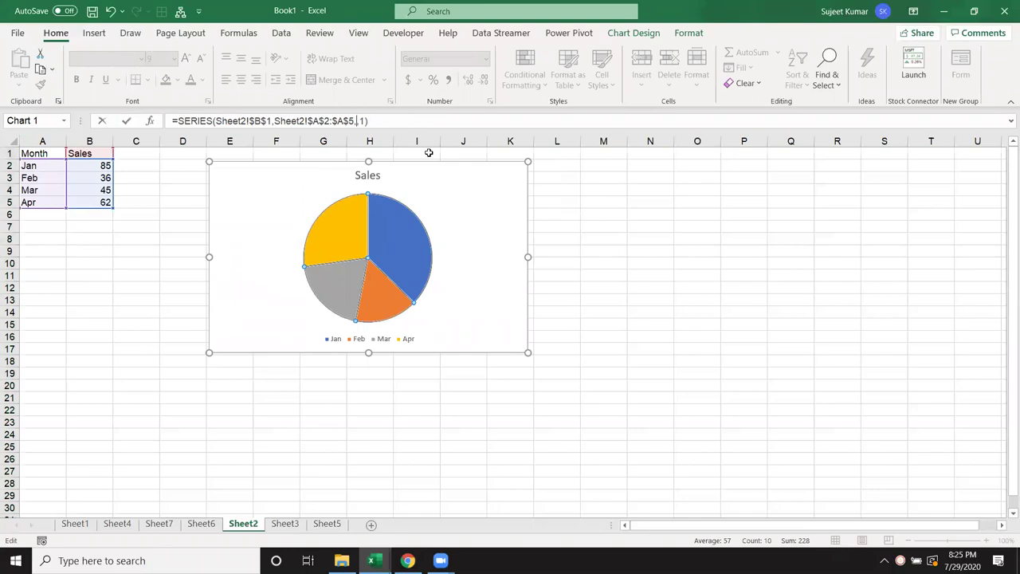
text({})
text(85)
text(,36,45,62)
Replace the category labels with {"JAN","FEB","MAR","APR"} and the series name with "Sales 2020".
key(BackSpace)
key(BackSpace)
key(BackSpace)
key(BackSpace)
key(BackSpace)
key(BackSpace)
key(BackSpace)
key(BackSpace)
key(BackSpace)
key(BackSpace)
key(BackSpace)
key(BackSpace)
key(BackSpace)
key(BackSpace)
key(BackSpace)
text({",{85,36,45,62)
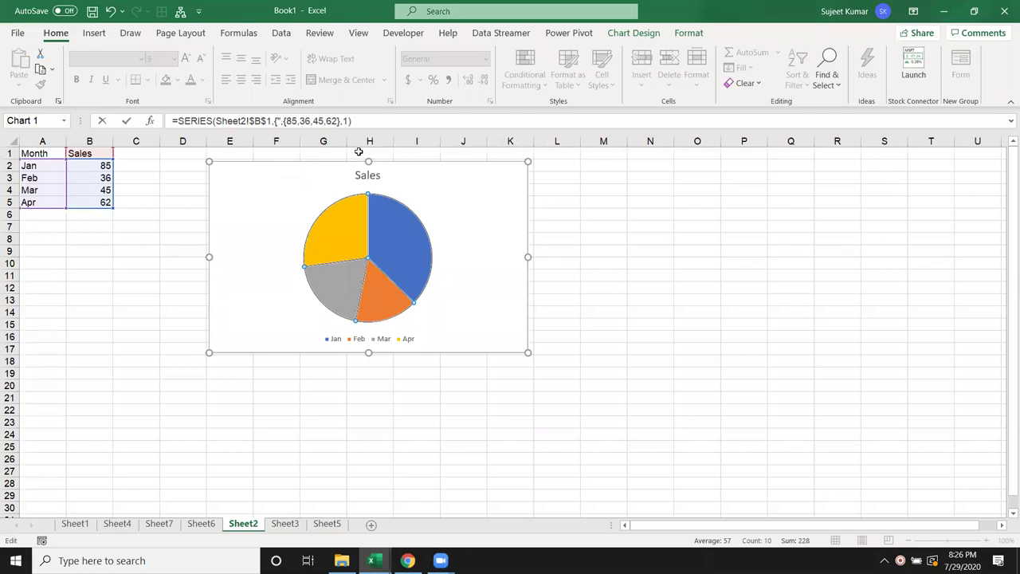
text(FA)
key(BackSpace)
key(BackSpace)
text(JAN"m)
key(BackSpace)
text(})
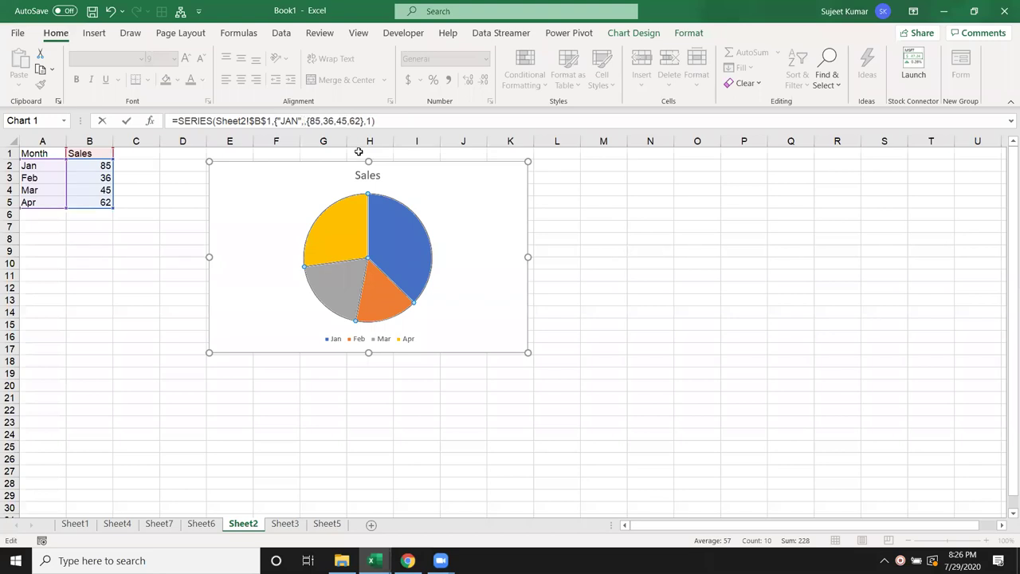
text("FEB","MAR",")
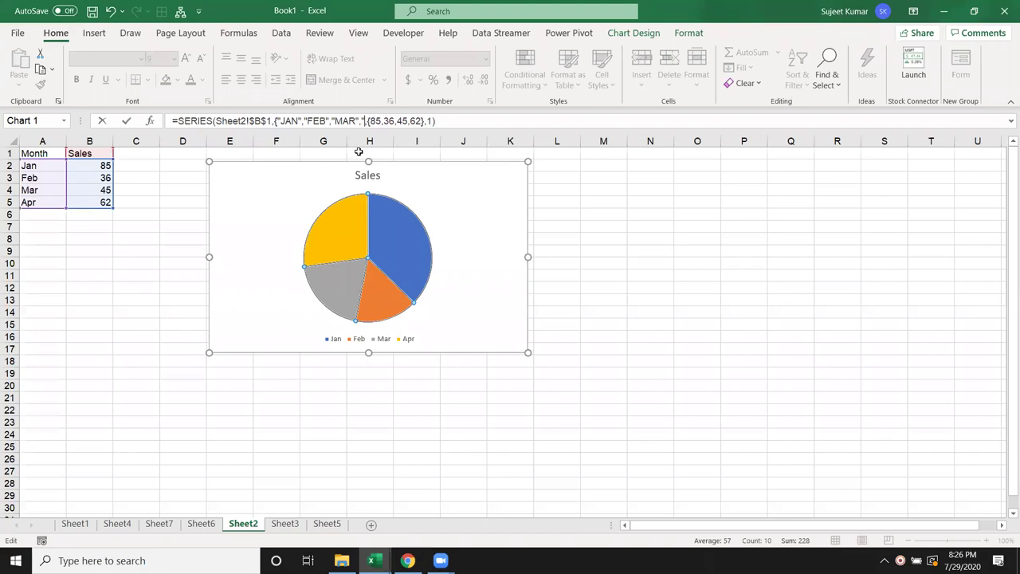
text(APR)
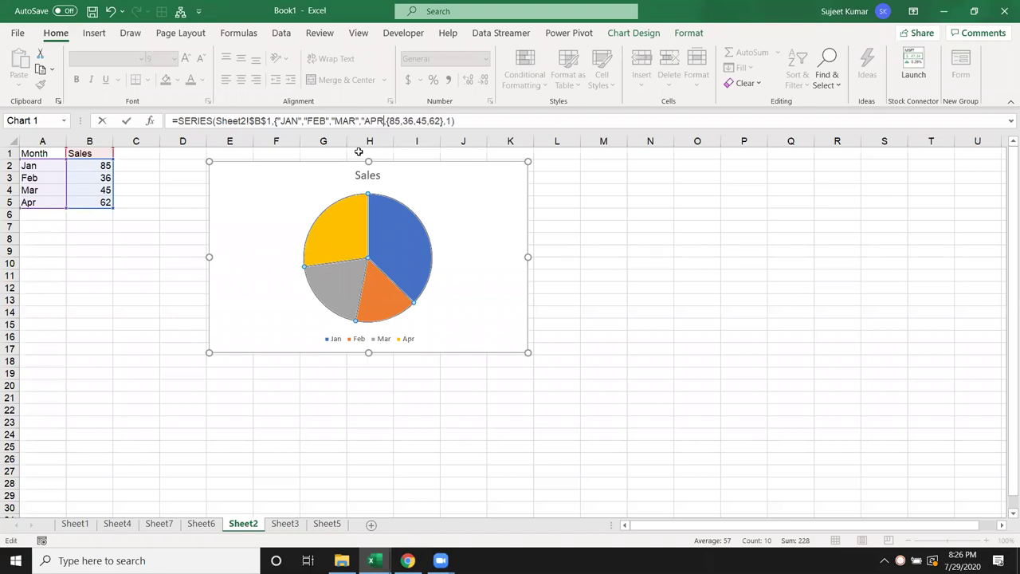
text(",)
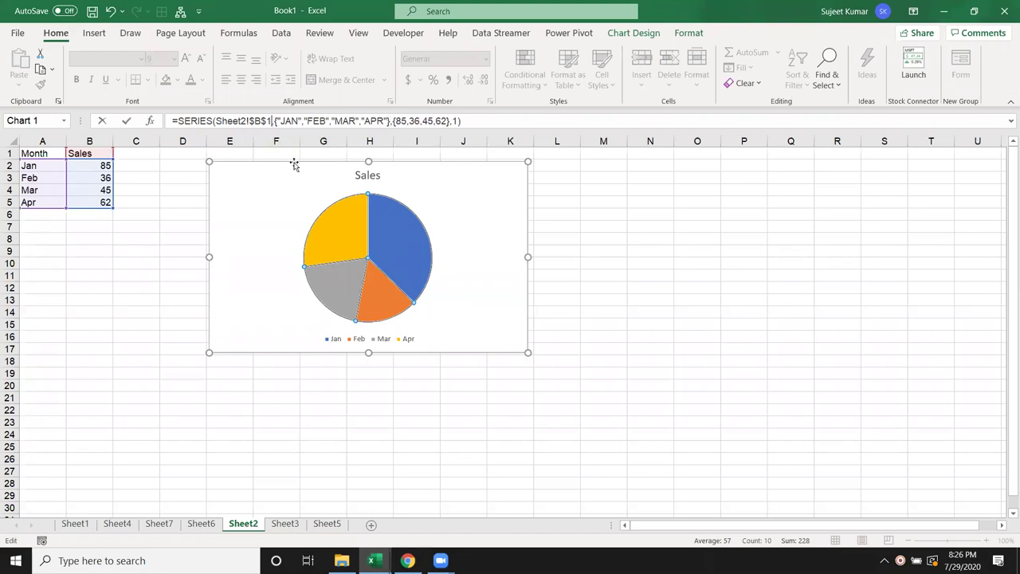
key(BackSpace)
key(BackSpace)
key(BackSpace)
key(BackSpace)
key(BackSpace)
key(BackSpace)
key(BackSpace)
key(BackSpace)
key(BackSpace)
key(BackSpace)
text("Sales )
text(")
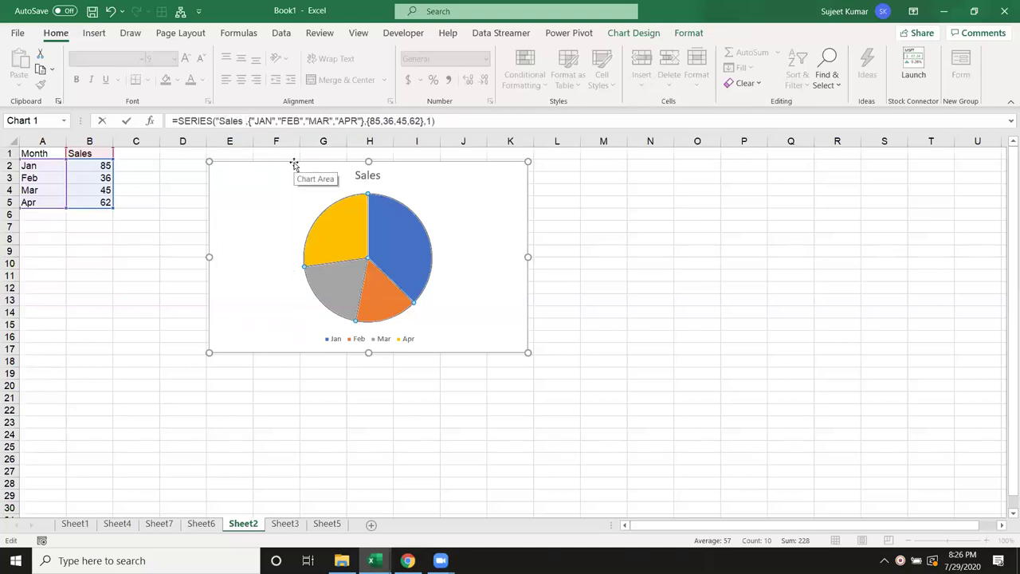
text(2020)
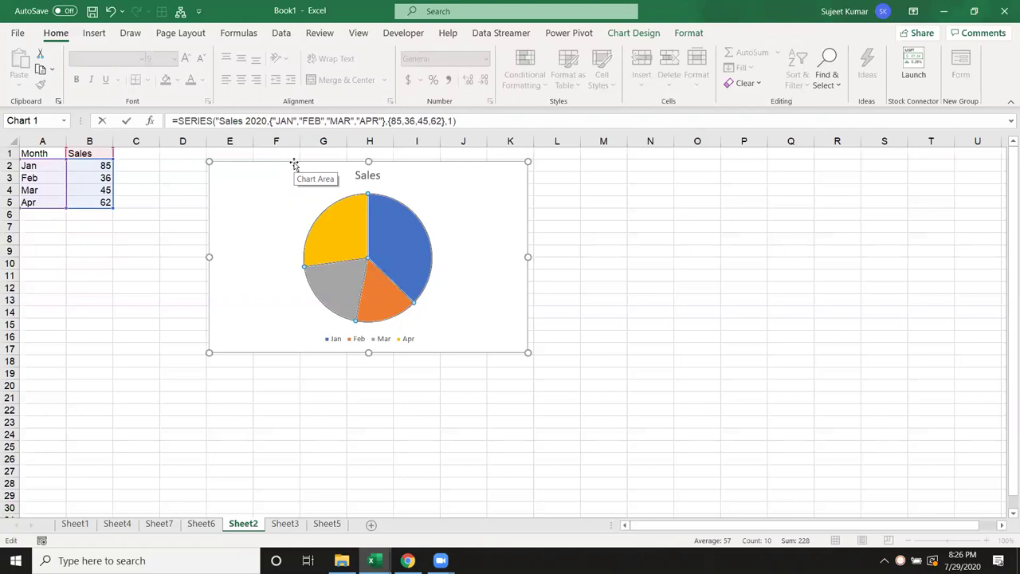
text(")
key(Return)
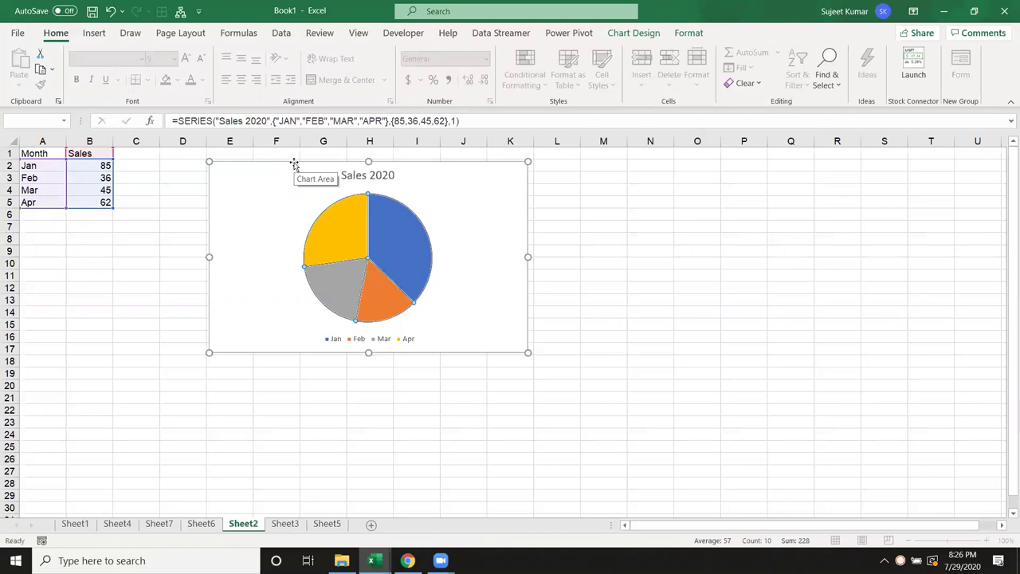
Clear the Month and Sales data in columns A:B, then select the still-intact pie chart.
click(139, 242)
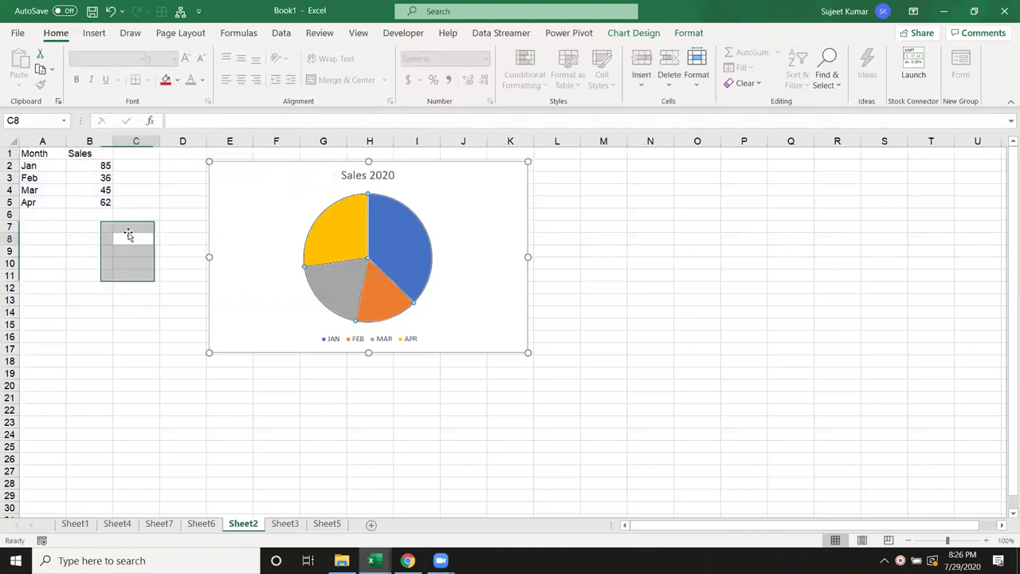
click(91, 142)
drag(91, 142, 7, 142)
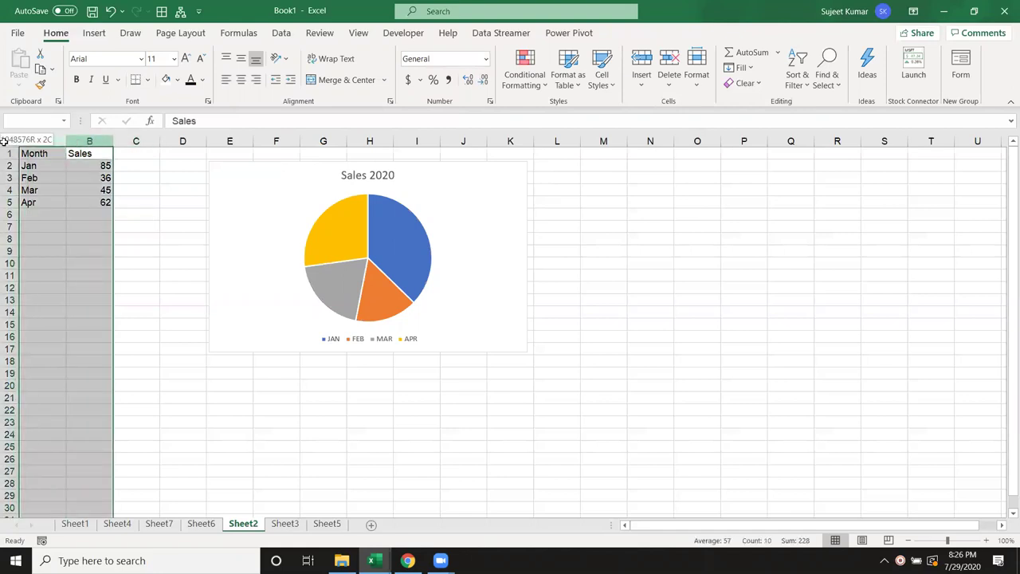
key(Delete)
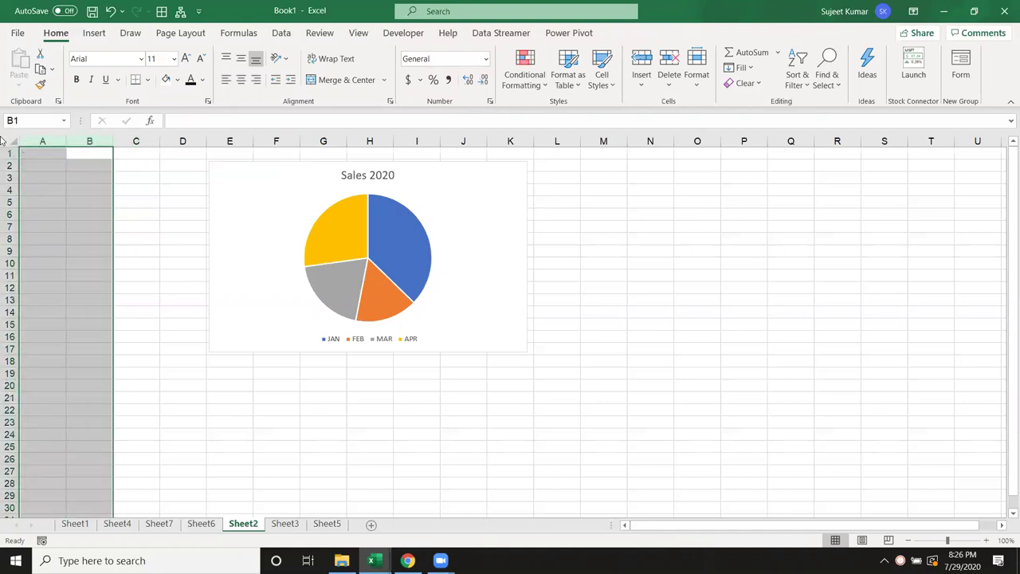
click(317, 234)
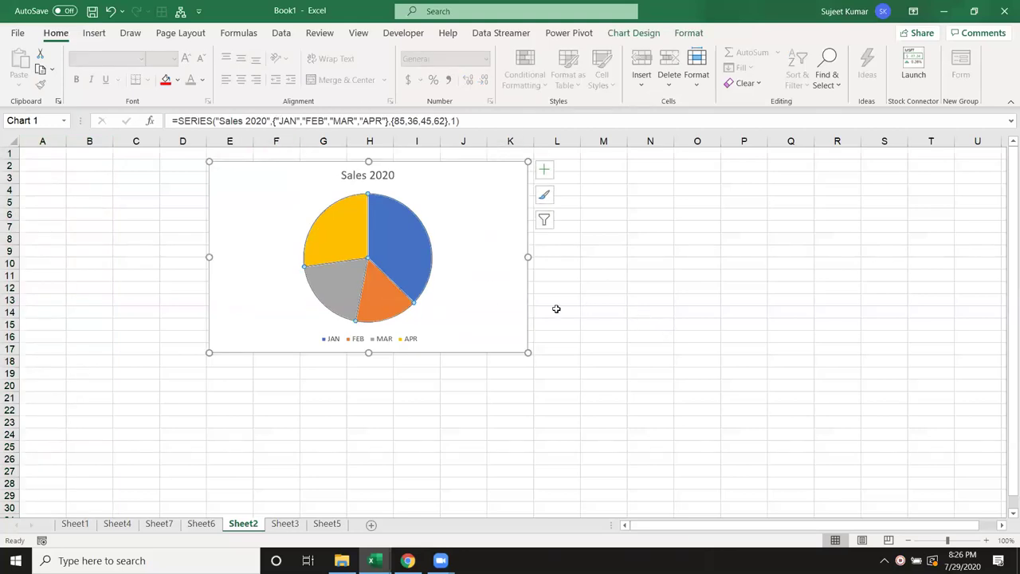
click(498, 308)
Drag the Sales 2020 pie chart left, then right so it spans columns G to N.
drag(466, 188, 275, 169)
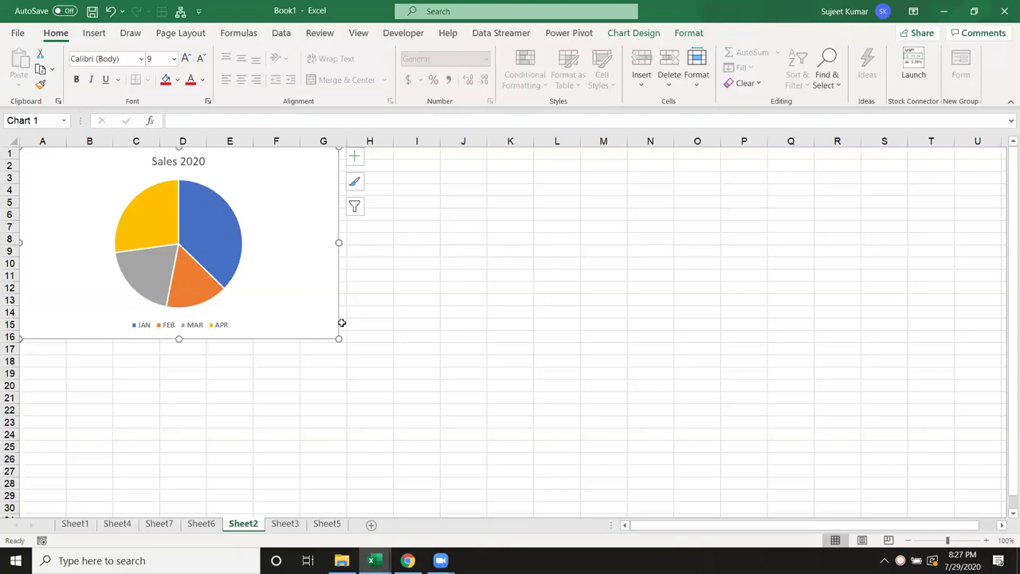
click(405, 347)
click(320, 305)
drag(304, 306, 614, 306)
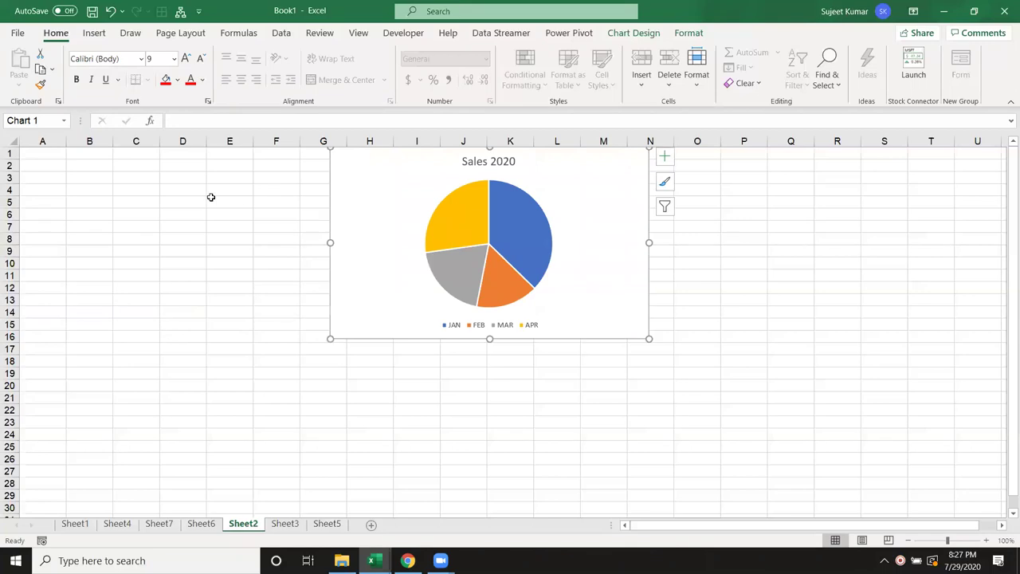
drag(37, 159, 130, 250)
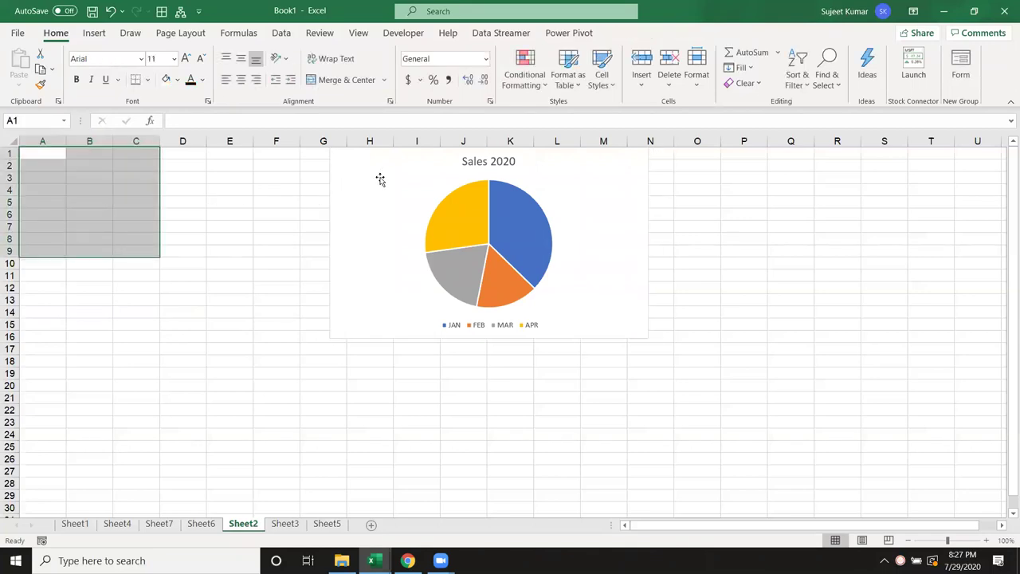
Delete the pie chart, then insert a blank clustered column chart and delete it too.
click(380, 180)
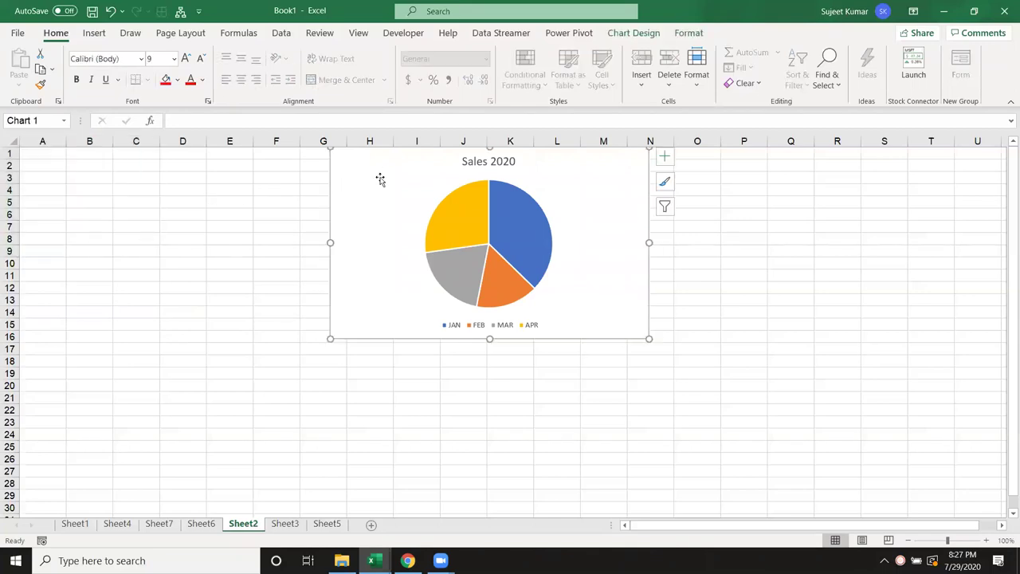
key(Delete)
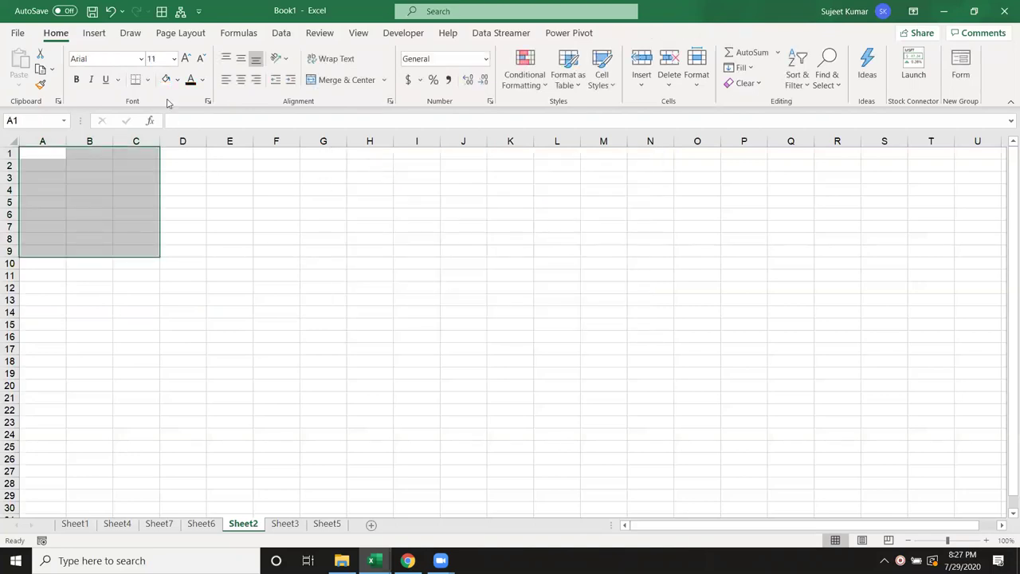
click(94, 33)
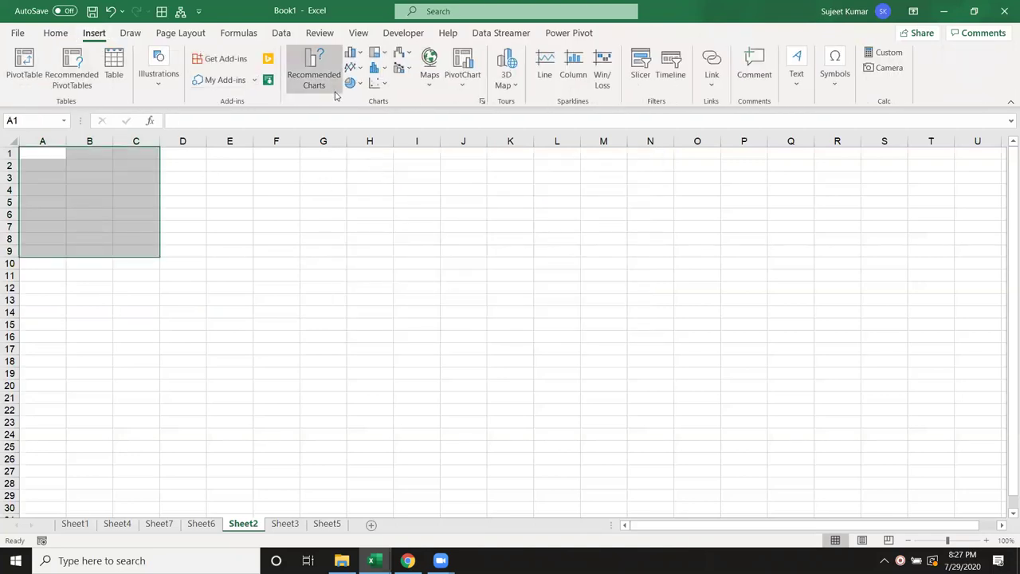
click(354, 54)
click(362, 102)
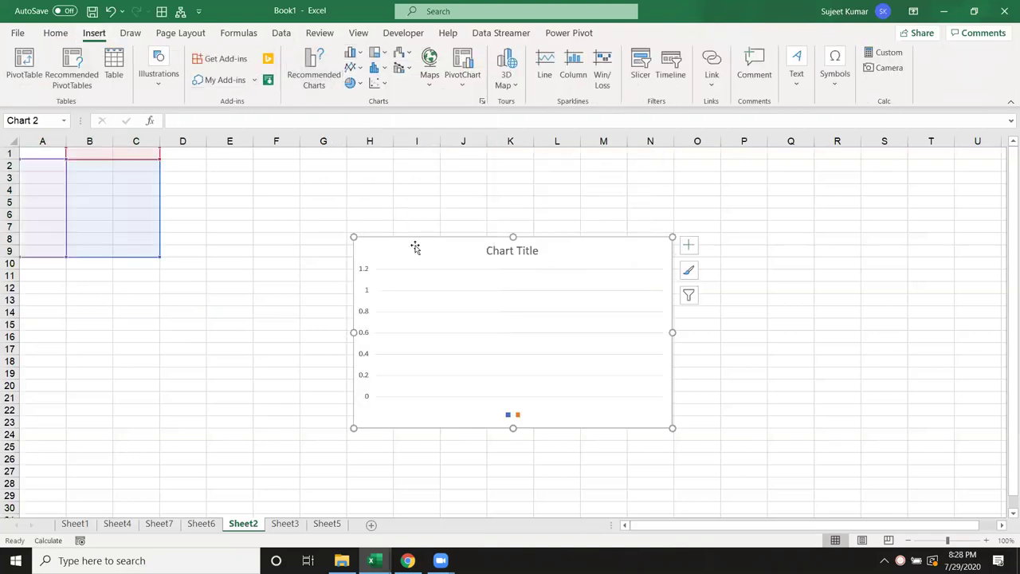
drag(416, 247, 399, 242)
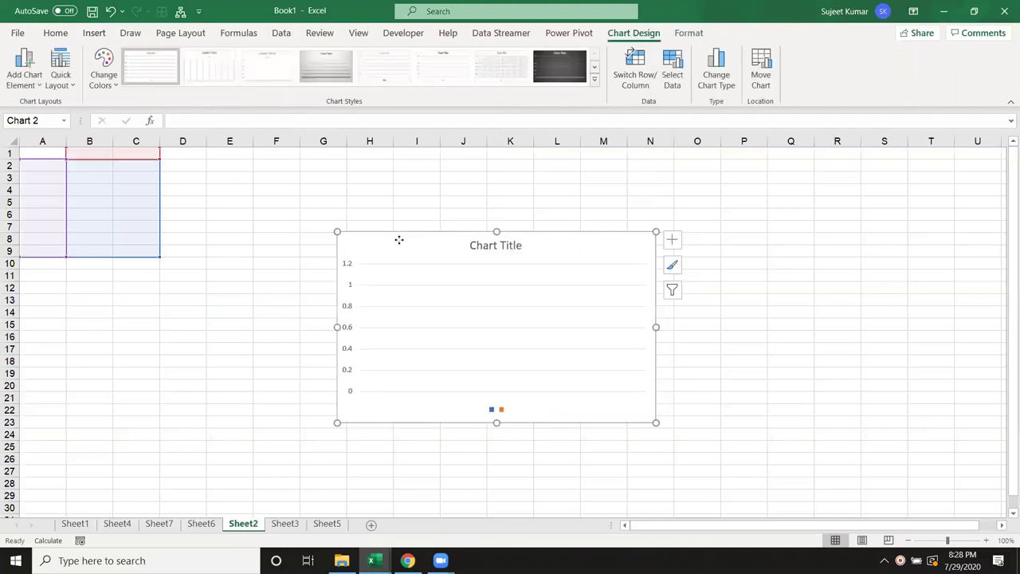
key(Delete)
click(262, 194)
Insert an empty clustered column chart with cell G5 selected.
click(318, 204)
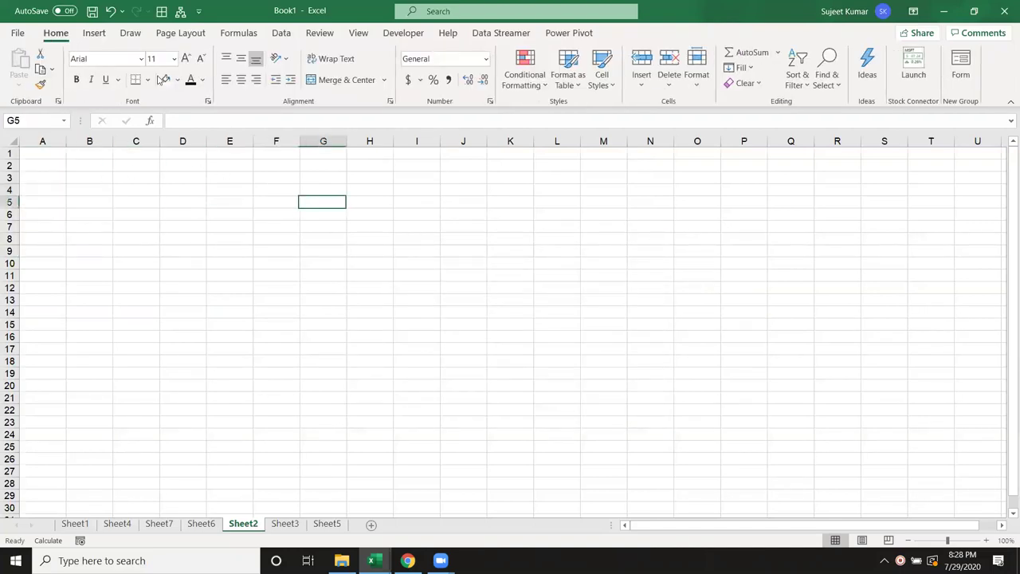
click(96, 36)
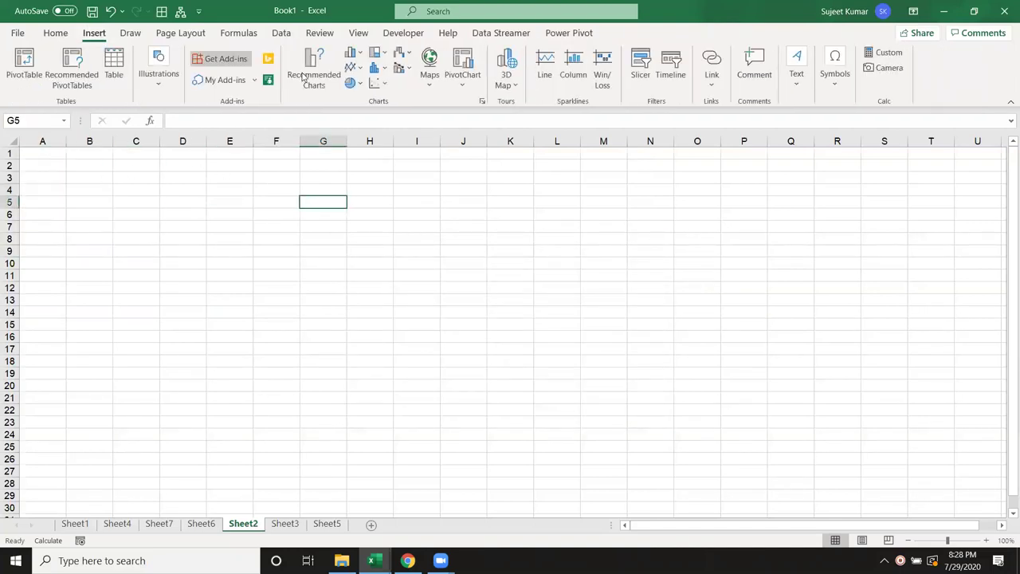
click(356, 52)
click(360, 100)
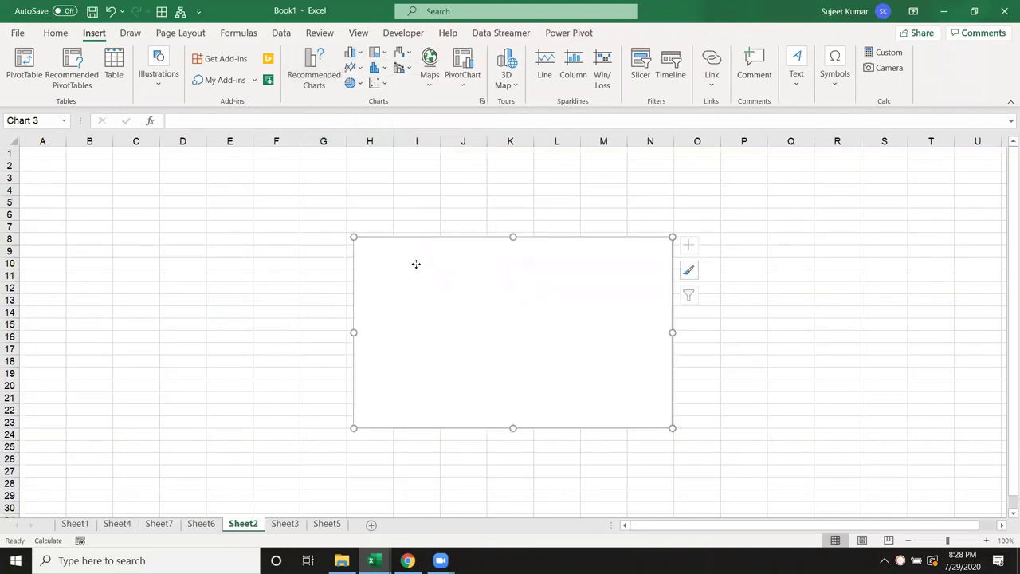
Add a data series named Sales 2020 with constant values {20,30,40,50}.
right_click(337, 222)
click(397, 356)
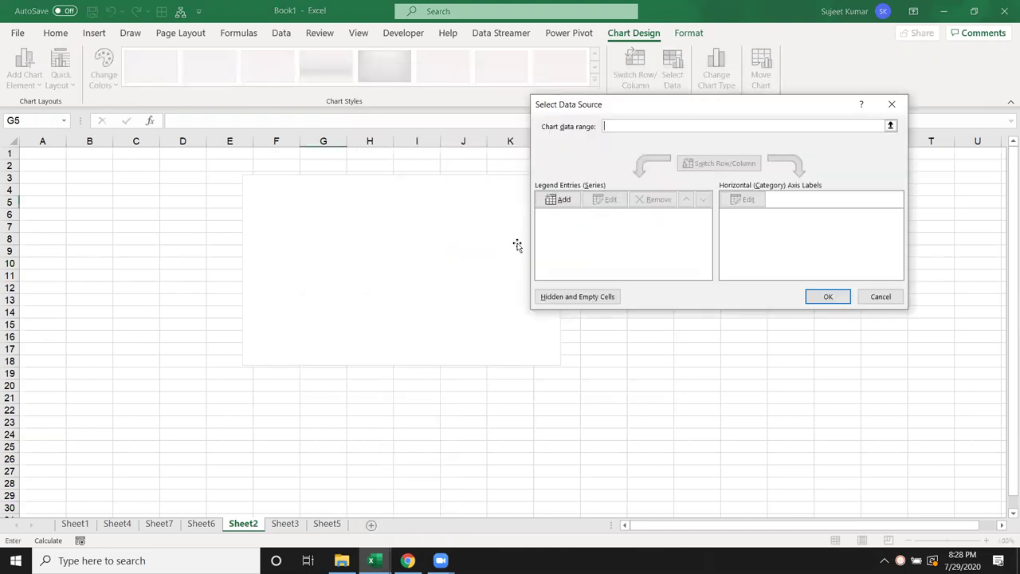
click(561, 204)
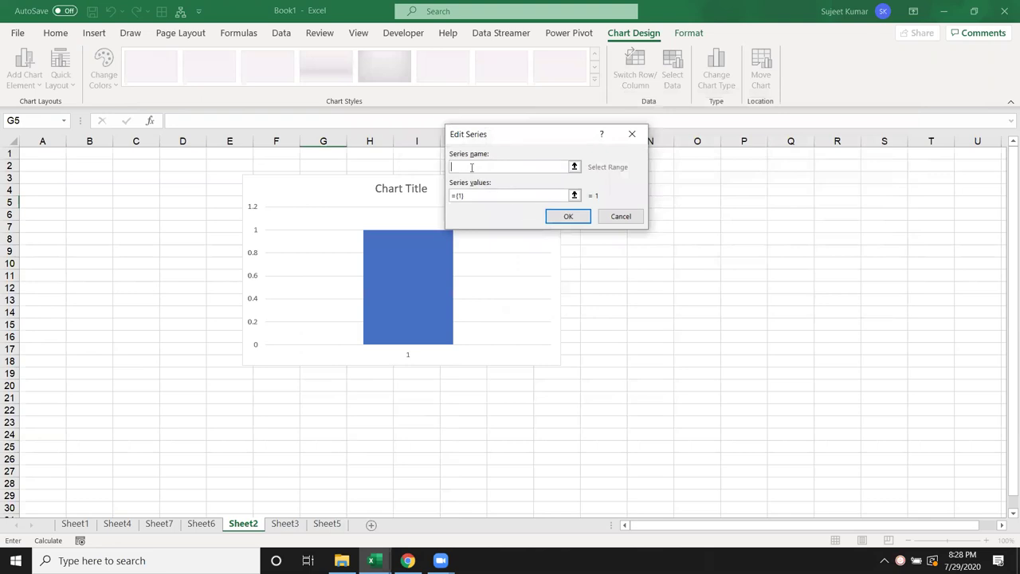
text(Sa)
text(0)
click(470, 196)
key(BackSpace)
key(BackSpace)
key(BackSpace)
text(20,30,40,50)
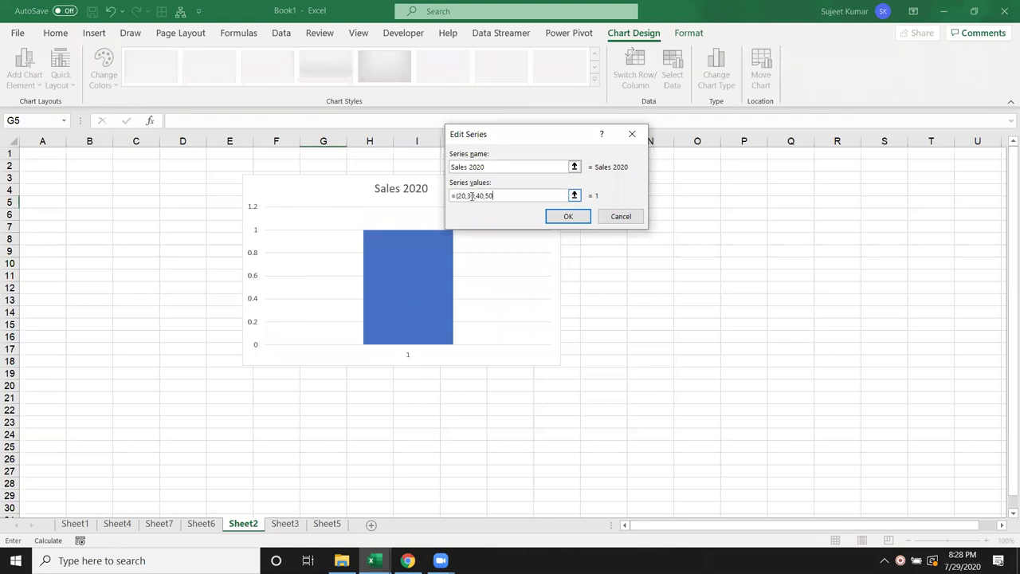
text(})
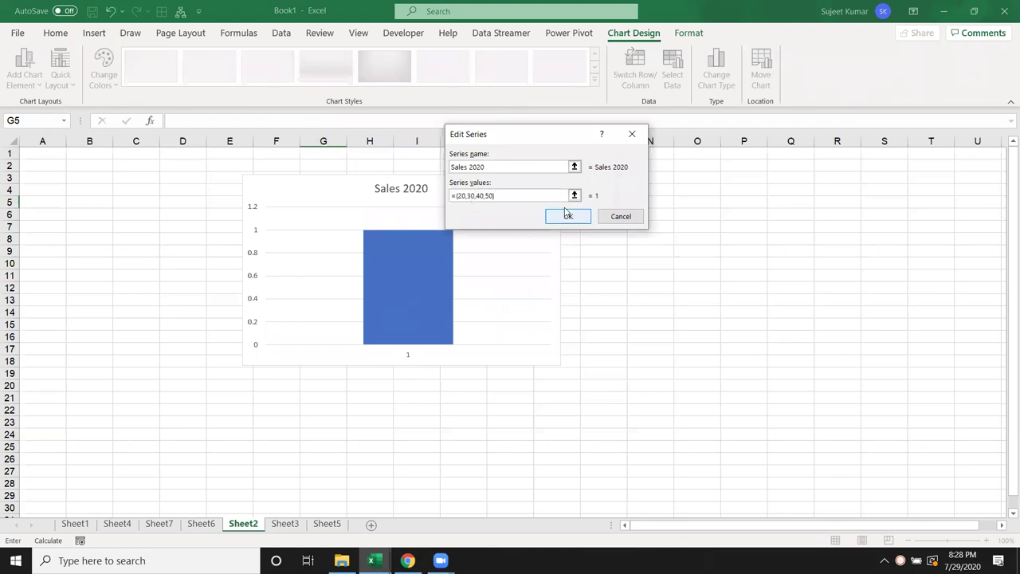
click(567, 215)
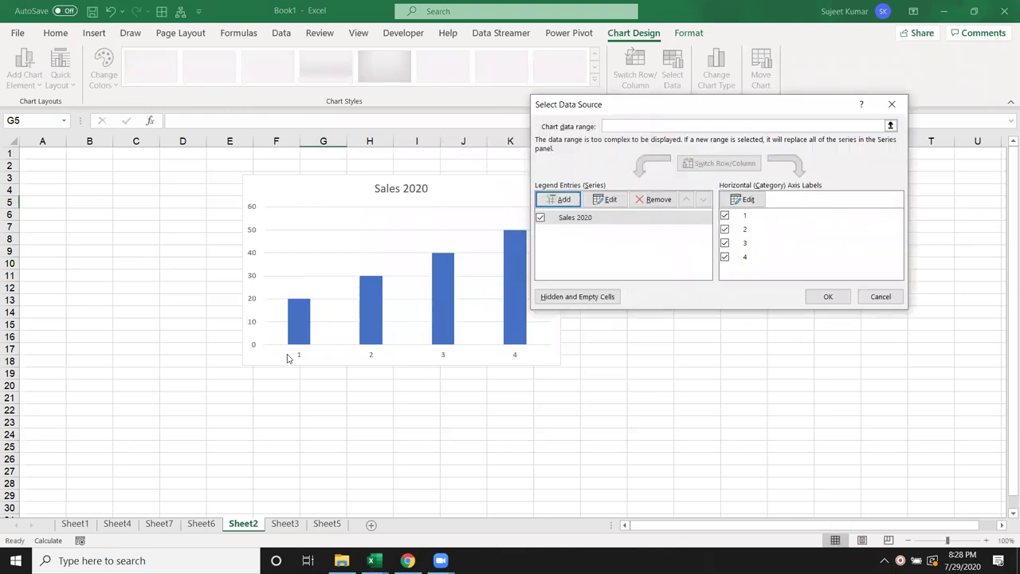
Set the horizontal axis labels to {"JAN","FEB","MAR","APR"} and close Select Data.
click(753, 201)
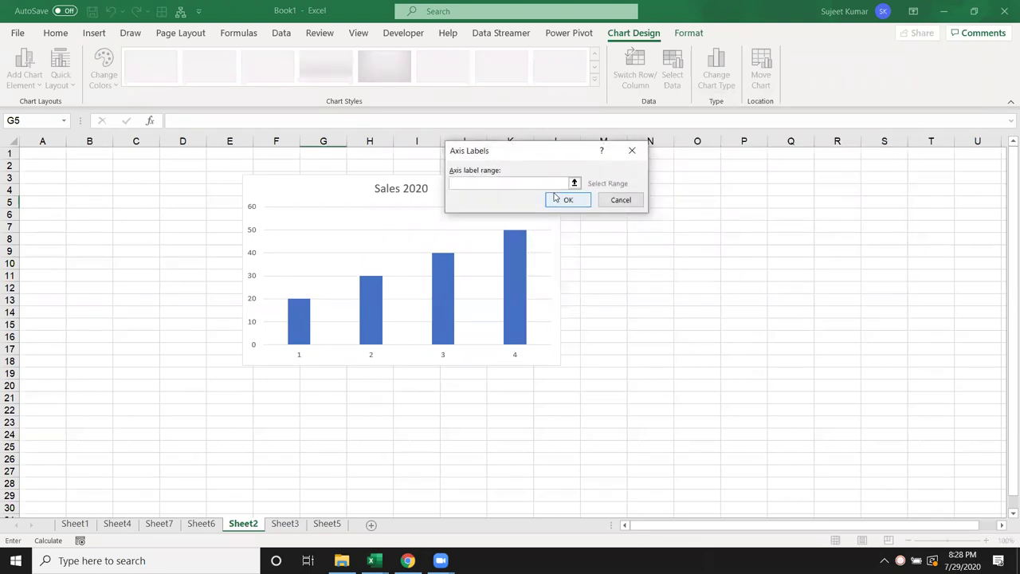
text(JAN,FEB,MAR,APR)
click(568, 200)
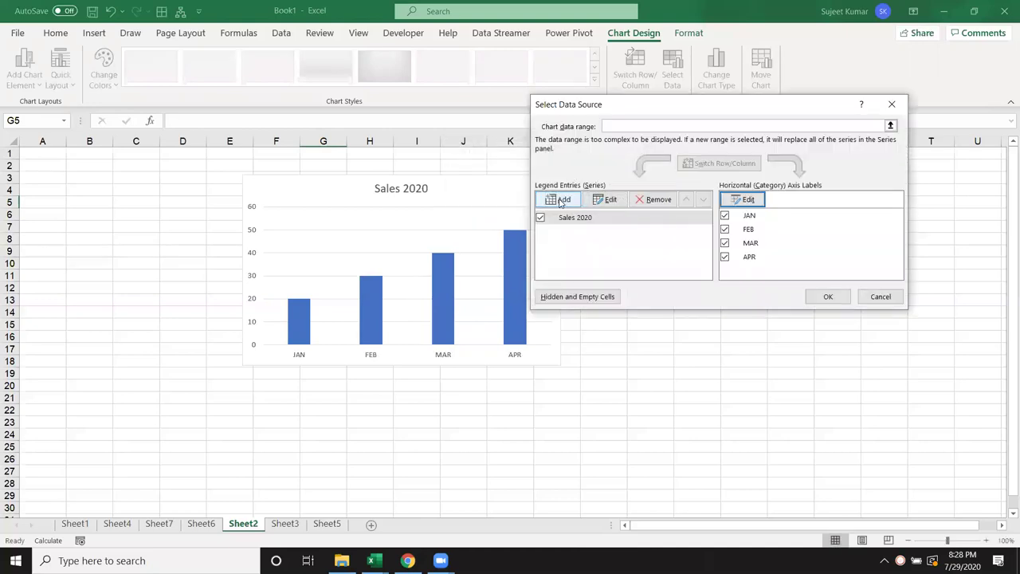
click(843, 300)
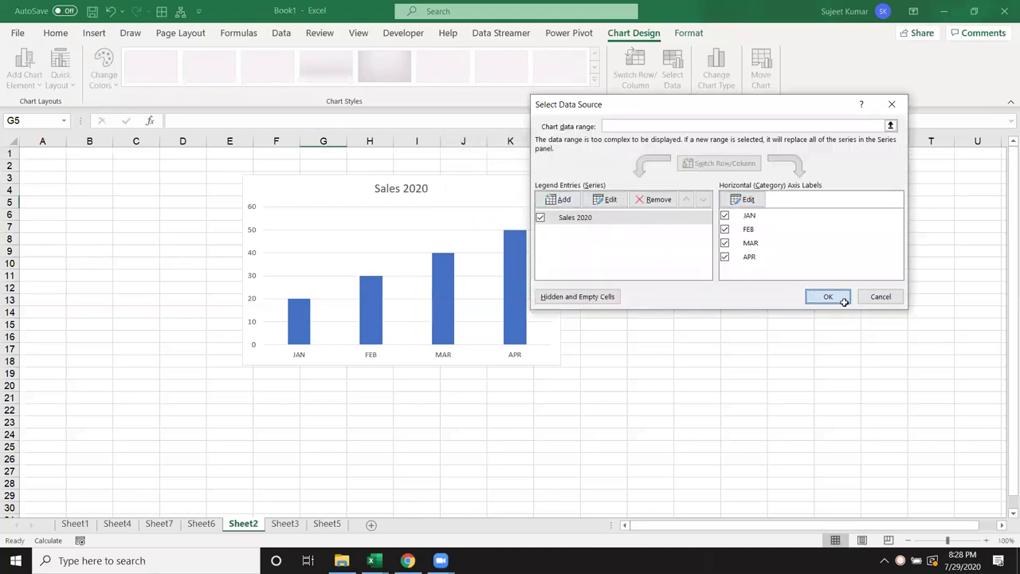
click(126, 253)
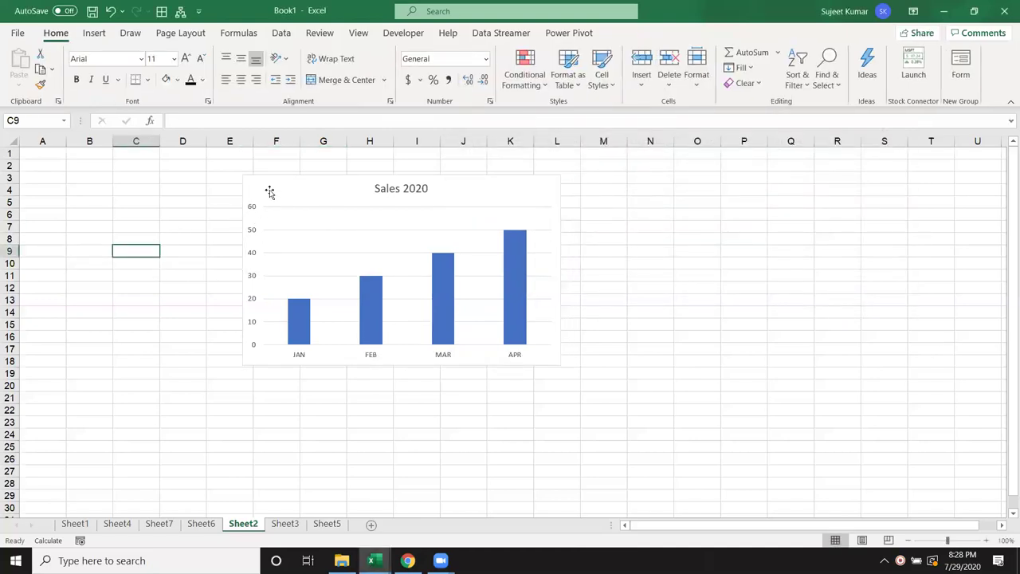
Move the Sales 2020 column chart left, then delete it from Sheet2.
click(266, 189)
drag(267, 189, 153, 194)
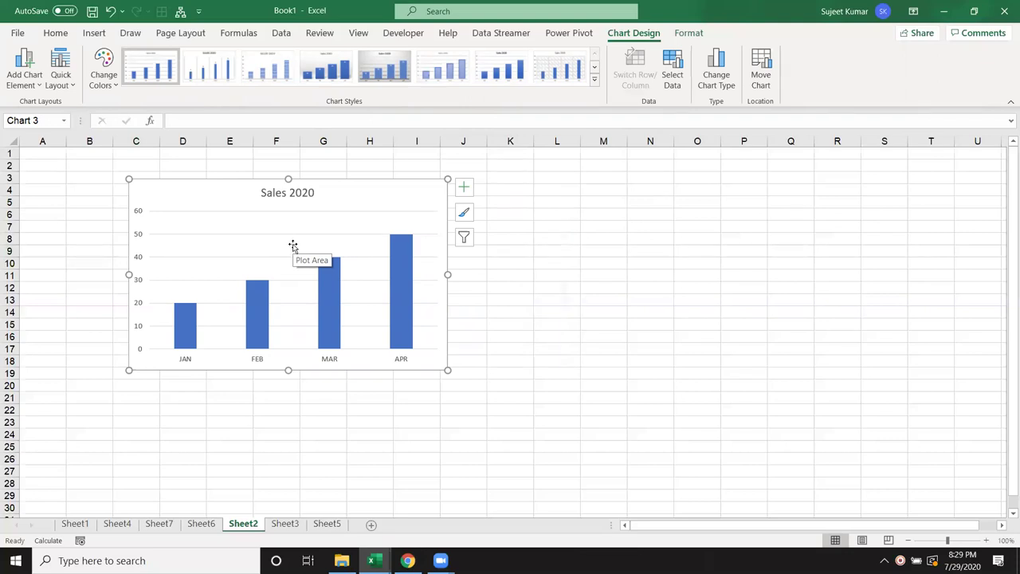
click(537, 320)
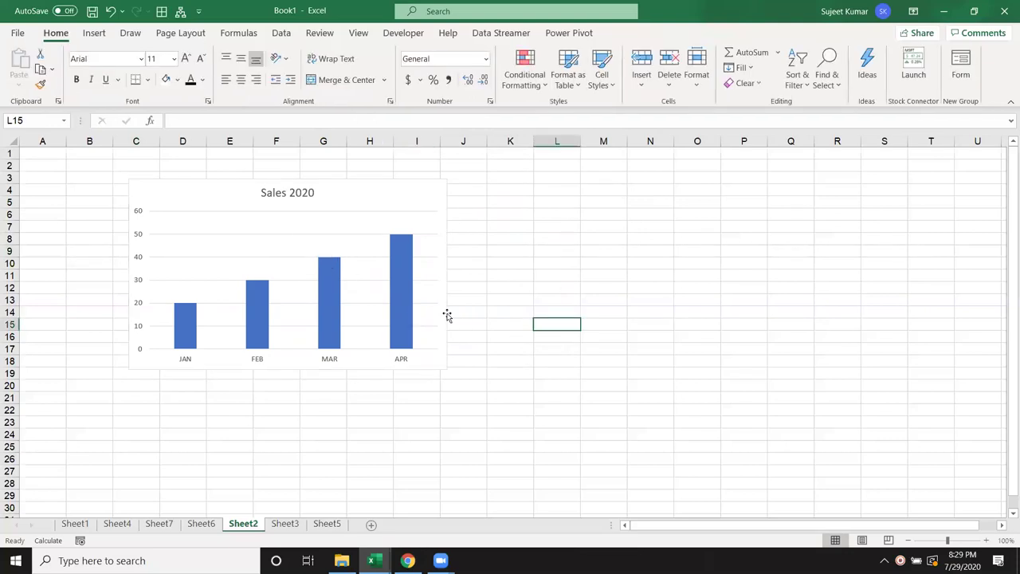
click(443, 312)
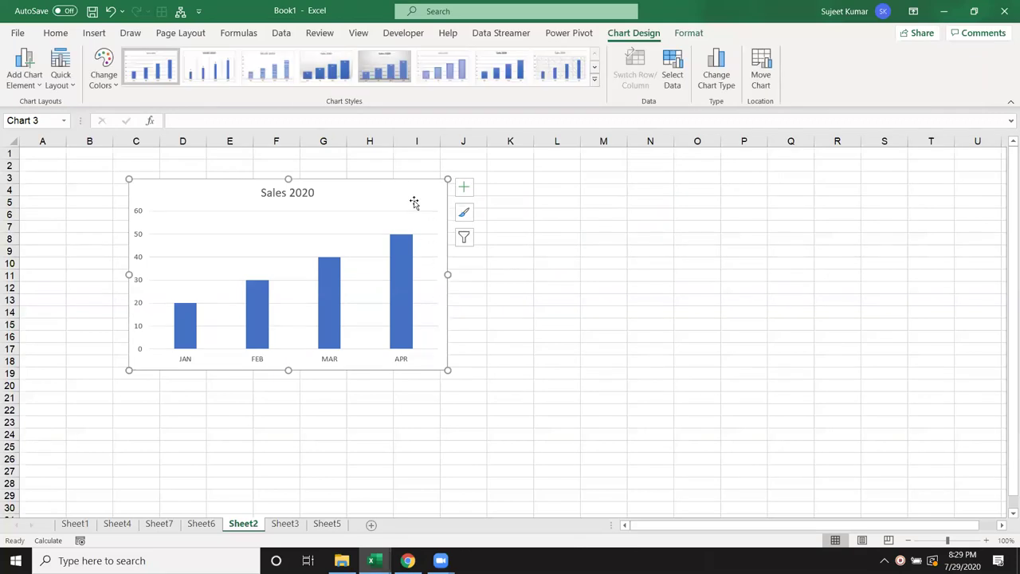
drag(414, 202, 414, 199)
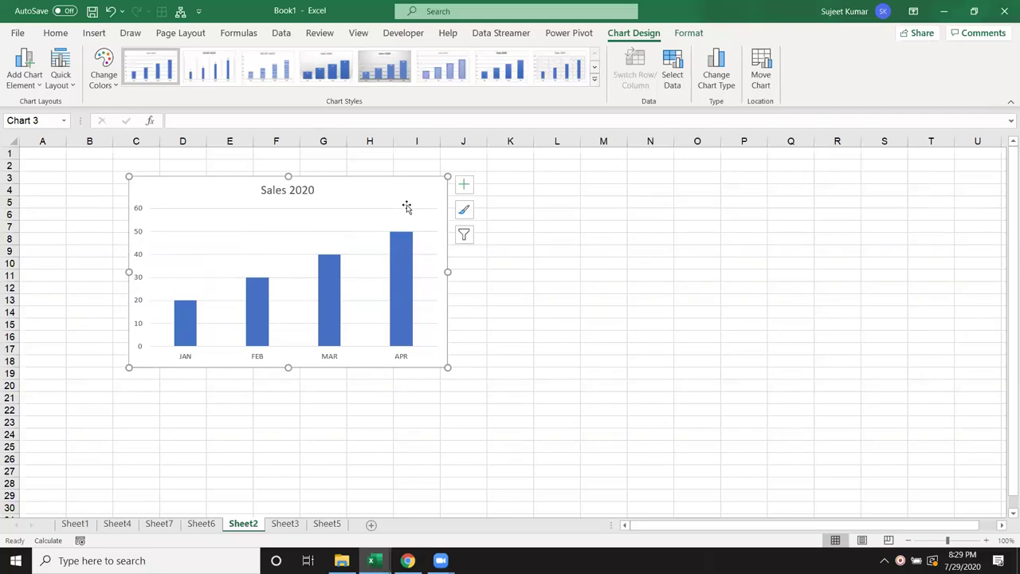
key(Delete)
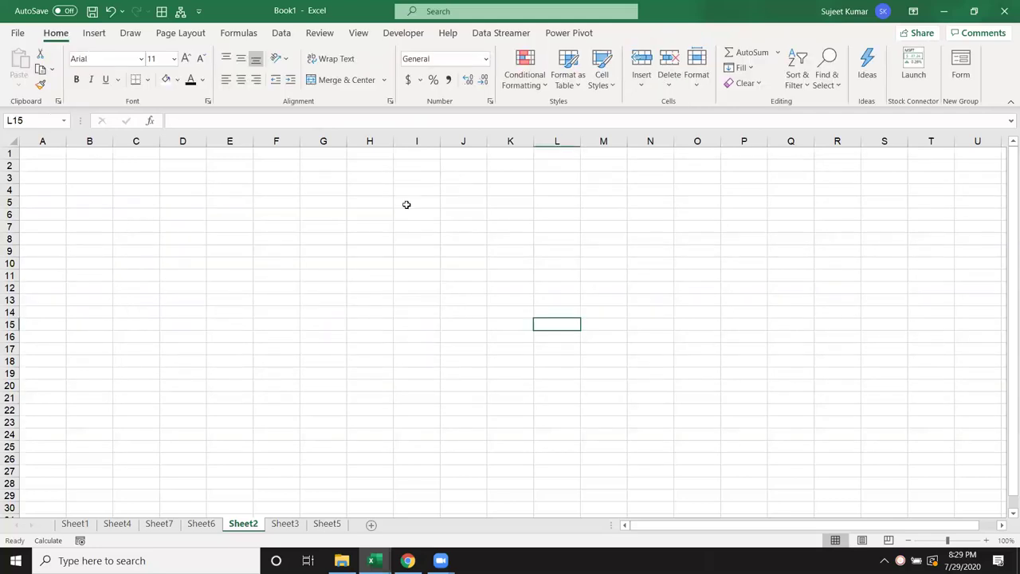
Delete the Name / Sum of Qty table in columns A:C on Sheet3.
click(289, 524)
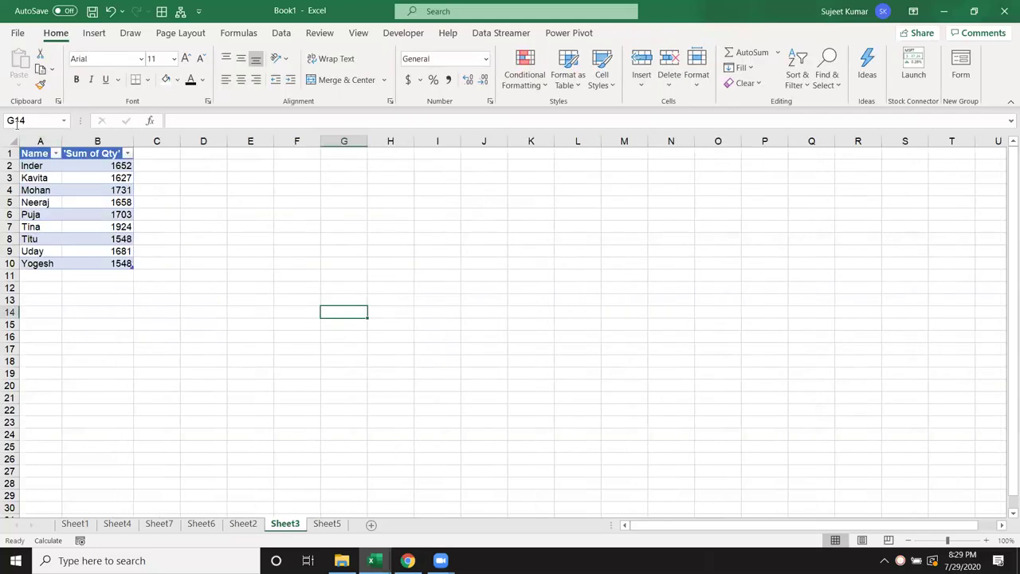
drag(40, 141, 139, 143)
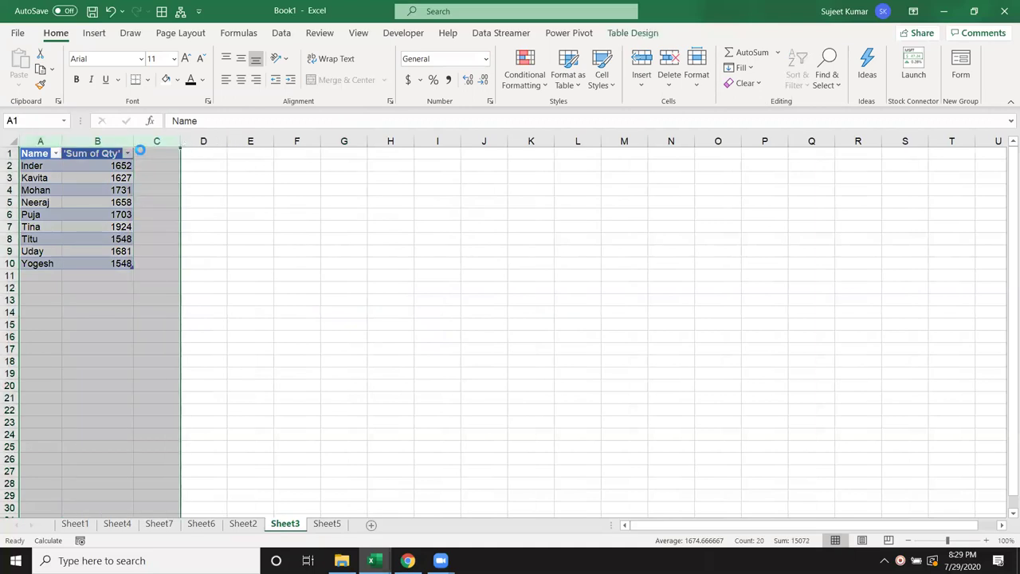
key(Delete)
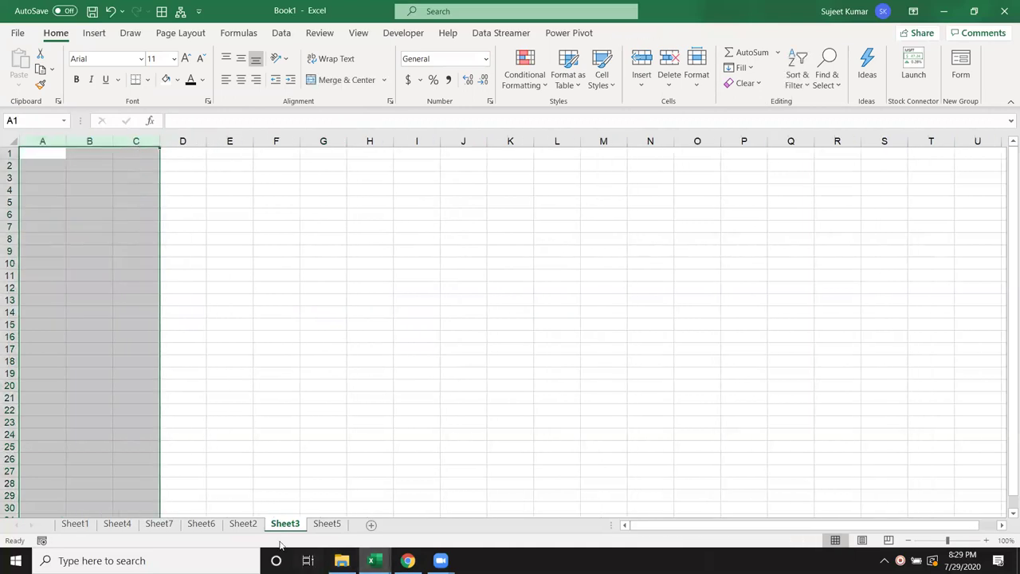
Rename Sheet2 to Q1 and Sheet3 to Q2.
click(244, 524)
double_click(254, 526)
text(Q1)
click(256, 526)
double_click(256, 526)
text(Q2)
click(235, 523)
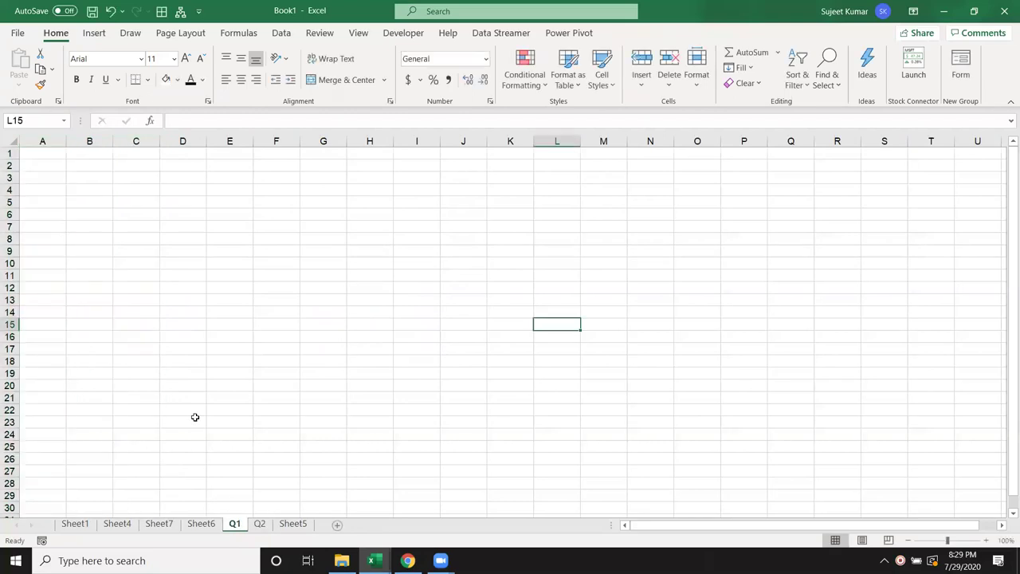
On Q1, enter the header Name in A1 and the first person's name below it.
click(46, 151)
text(Name)
key(Return)
text(Puja)
click(25, 226)
On Q1, fill the names down to row 12 and add a 'Sales' header in B1.
click(49, 164)
drag(66, 171, 66, 289)
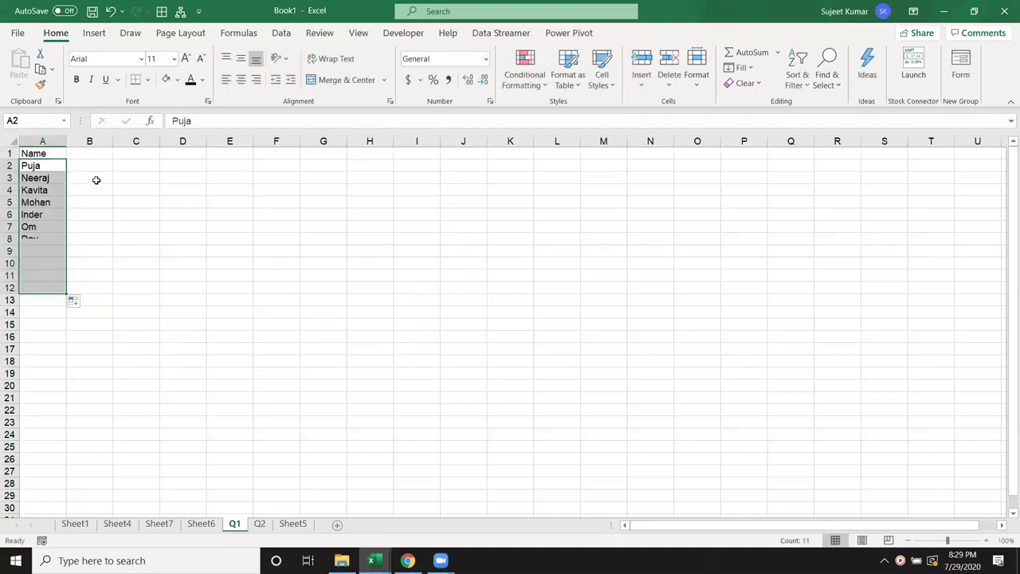
click(104, 151)
text(Sales)
key(Return)
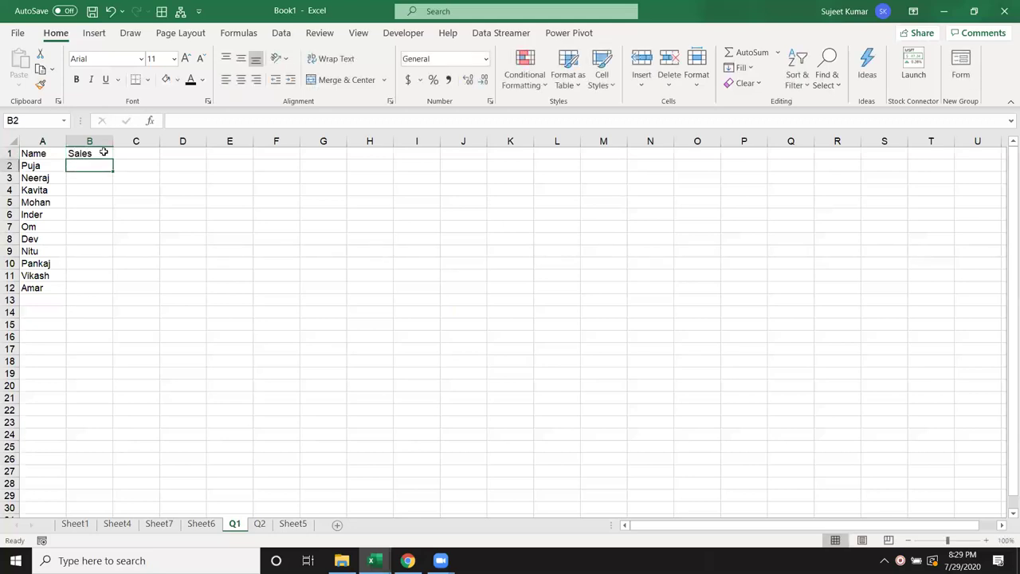
Enter =RANDBETWEEN(10,90) in B2 and fill it down to row 12.
text(=ra)
key(Down)
key(Down)
key(Down)
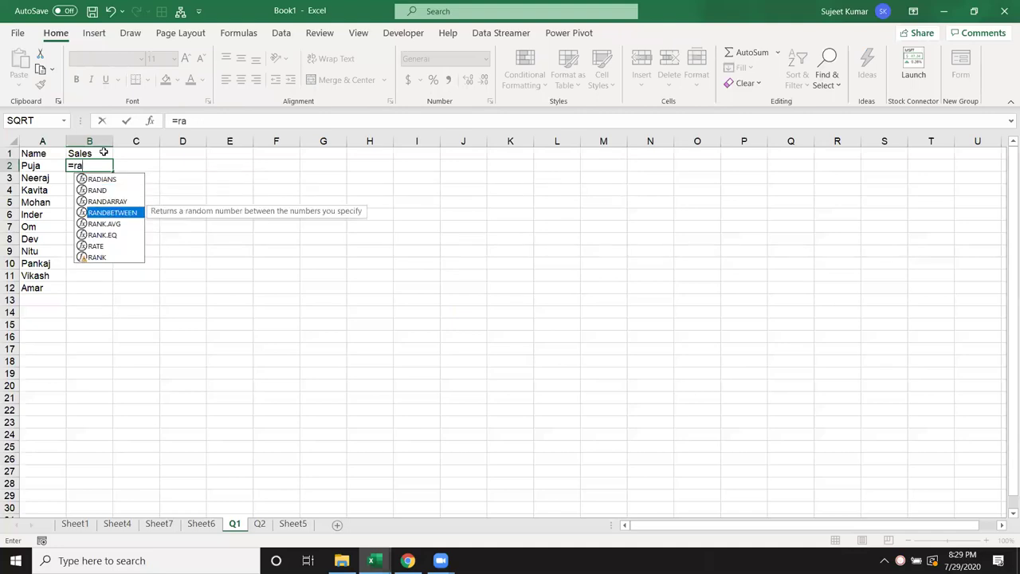
key(Tab)
text(10,90)
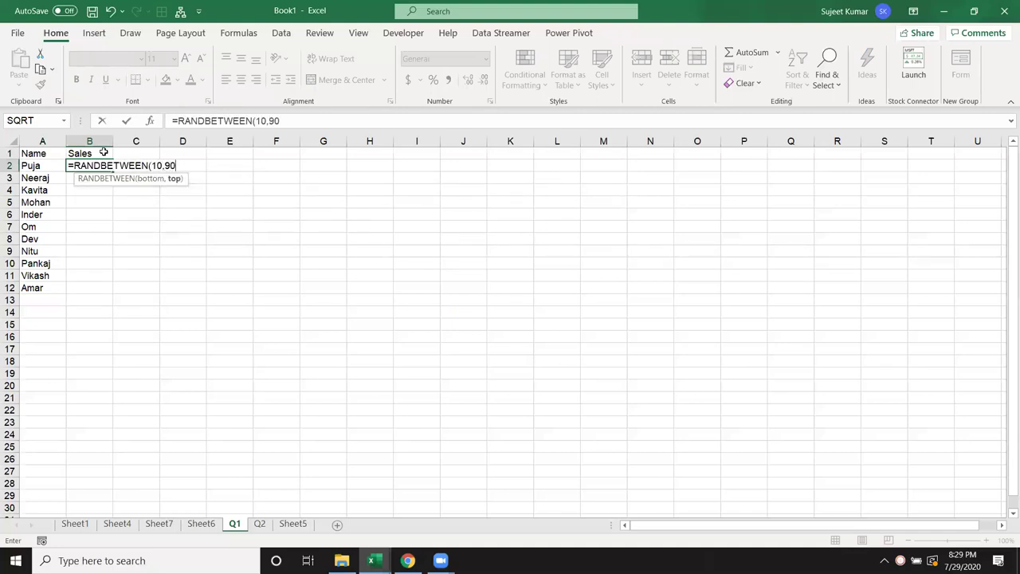
key(Return)
click(104, 164)
double_click(112, 171)
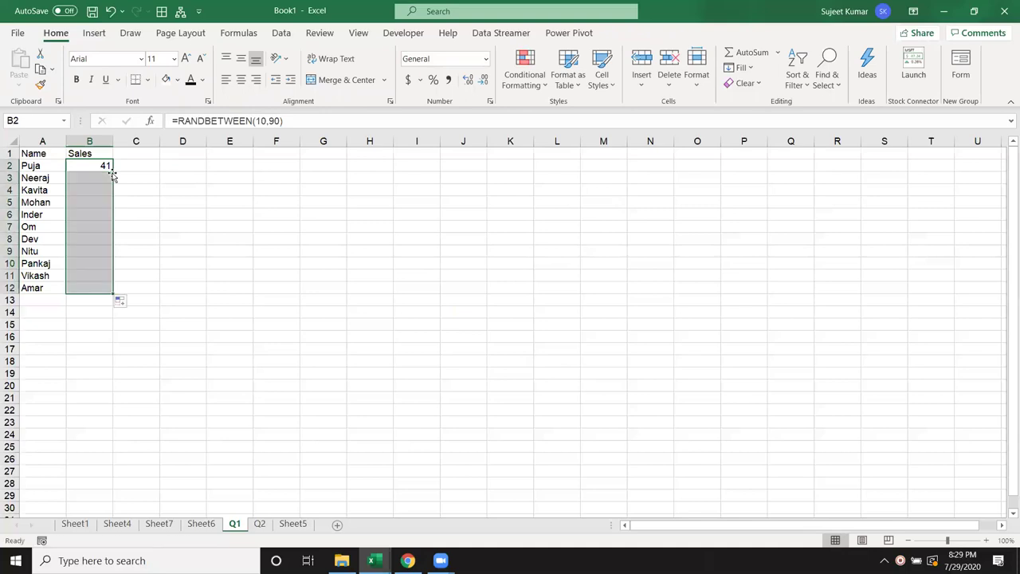
Copy the Name and Sales table A1:B12 from Q1 into cell A1 of Q2.
drag(33, 156, 93, 288)
key(ctrl+c)
click(259, 523)
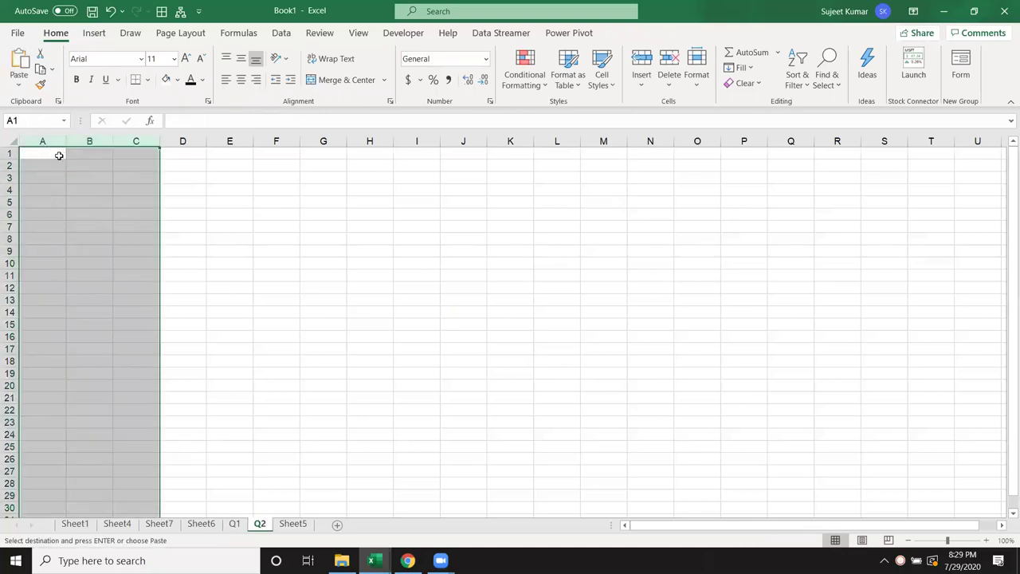
click(59, 156)
key(ctrl+v)
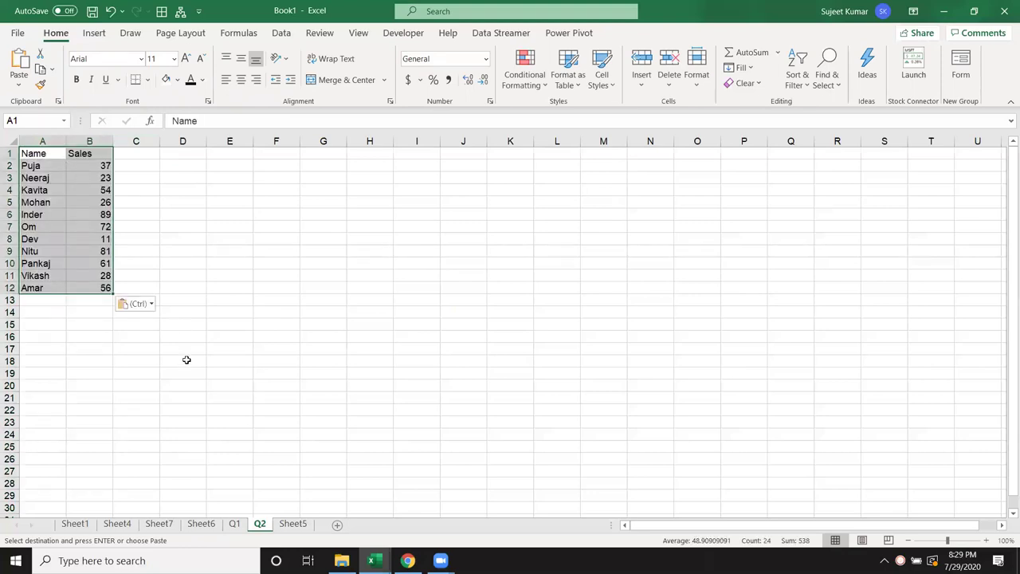
key(Escape)
click(234, 524)
click(260, 524)
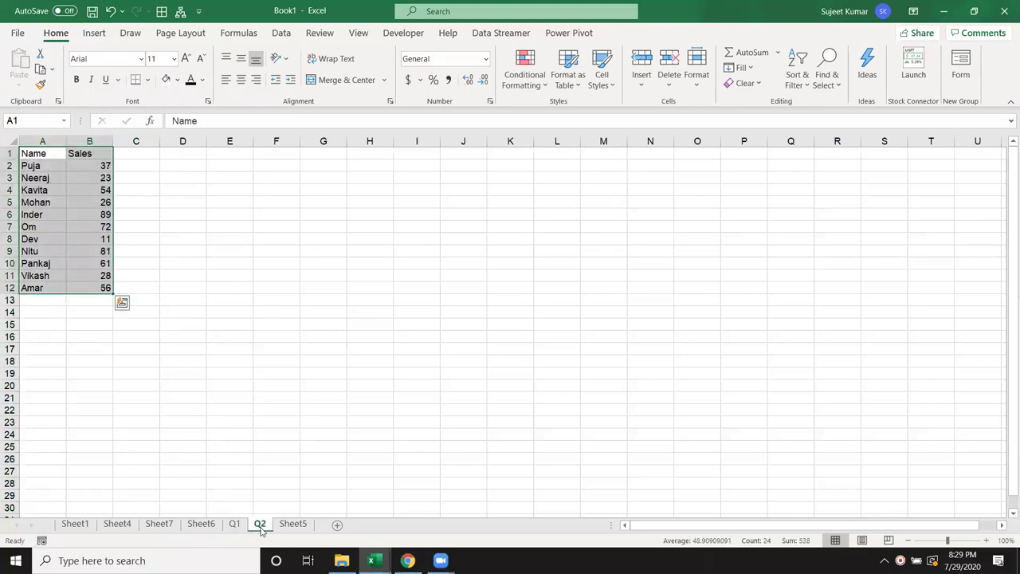
Clear the score data from columns A–T on Sheet5, then show Sheet6's colour-coded chart.
click(294, 523)
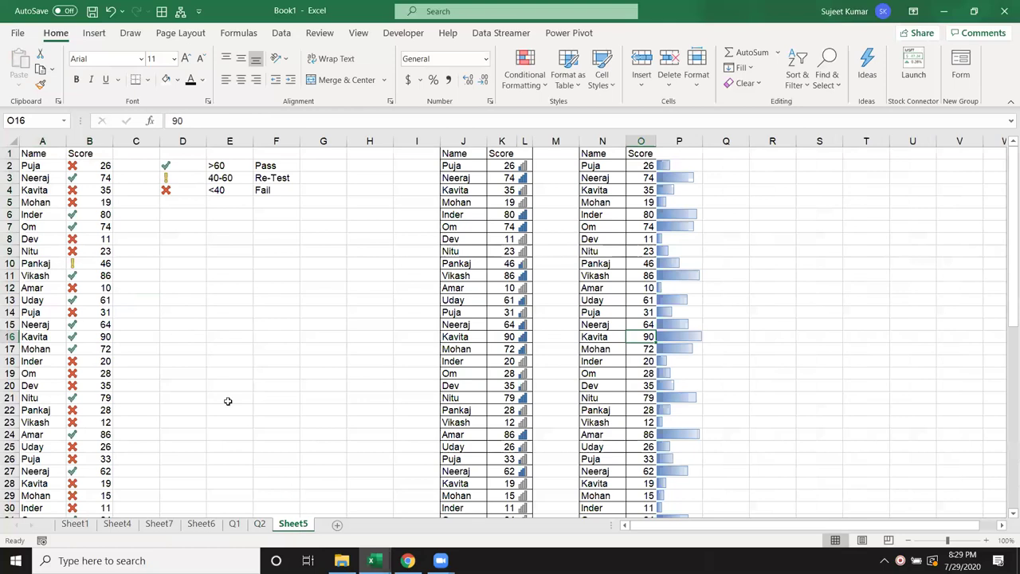
drag(56, 159, 844, 280)
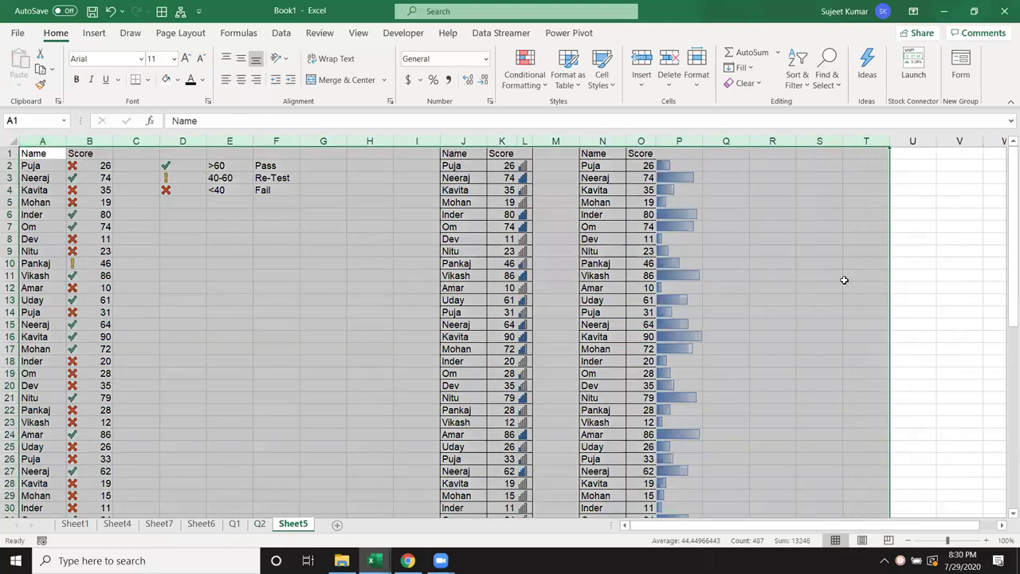
key(ctrl+minus)
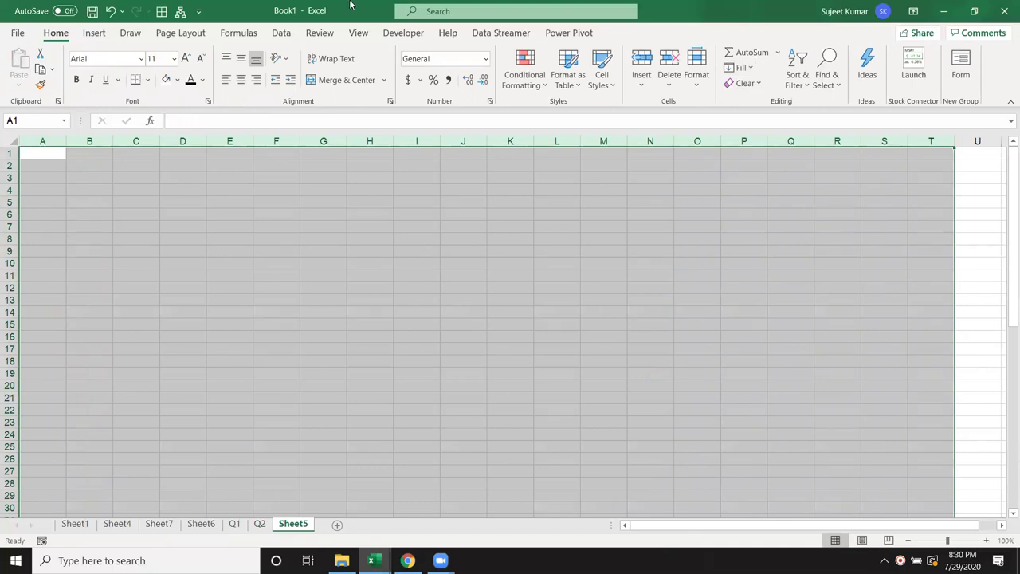
click(229, 263)
click(205, 525)
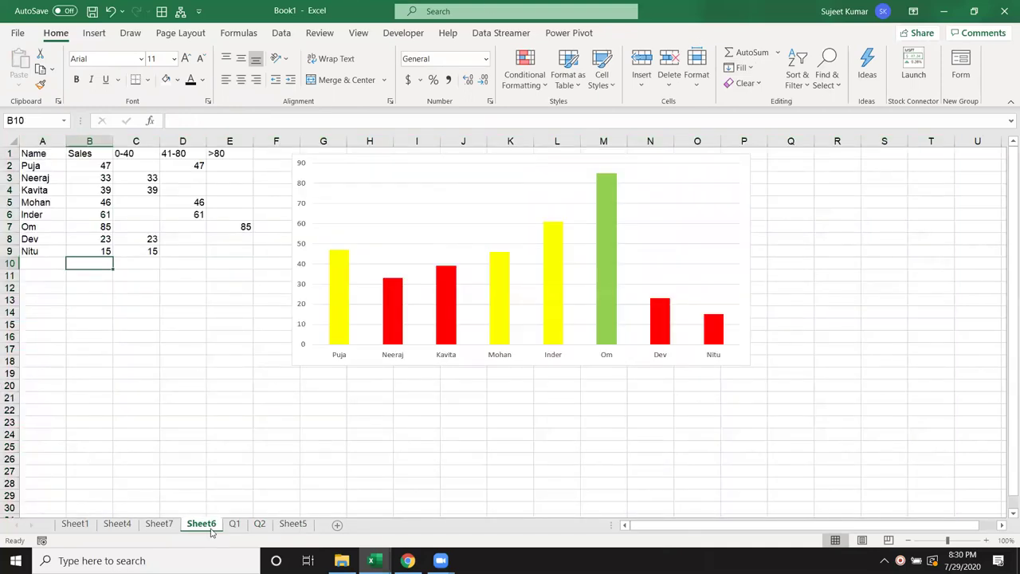
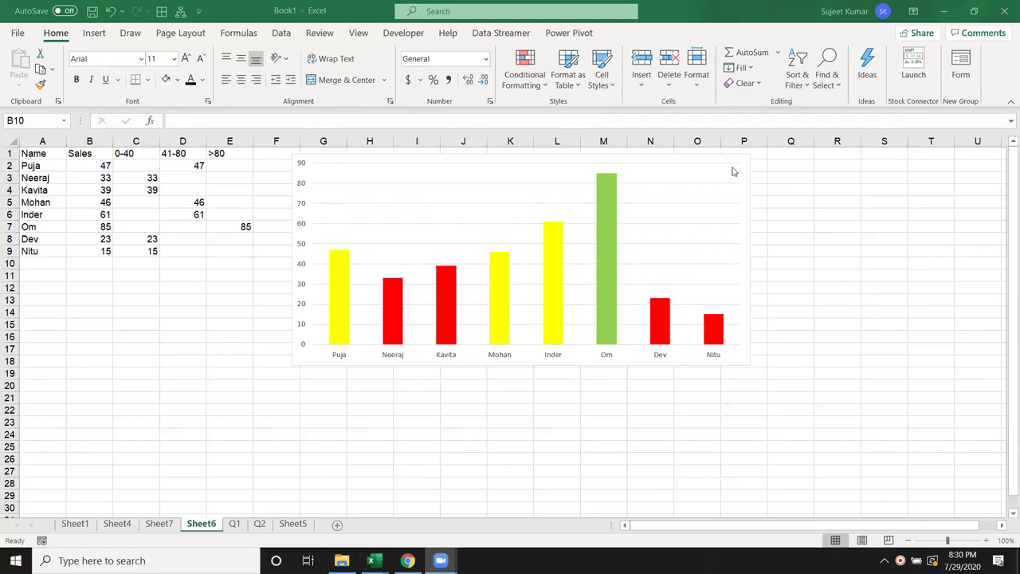
Inspect the Name and Sales data on the Q1 and Q2 sheets.
click(305, 523)
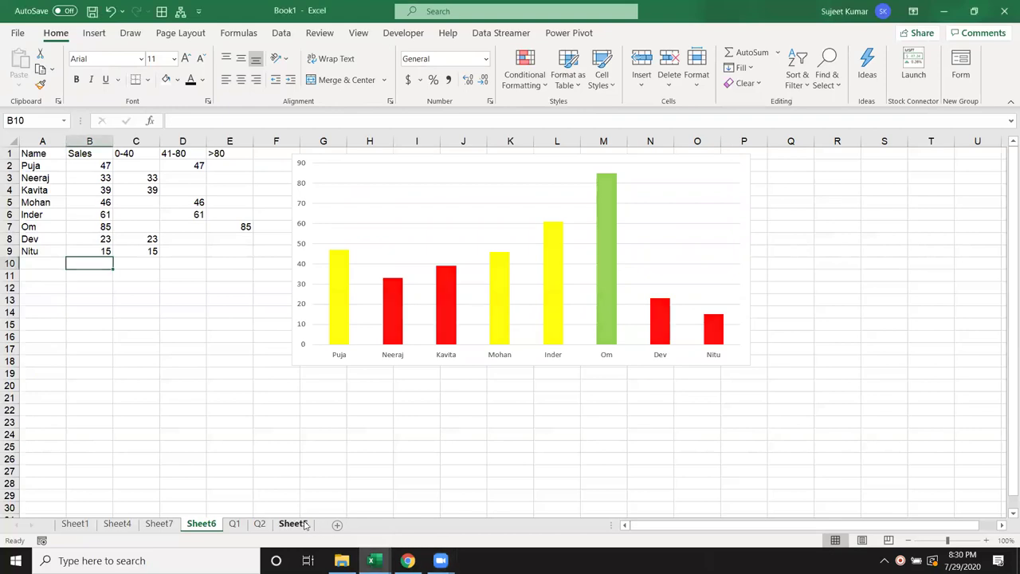
click(304, 523)
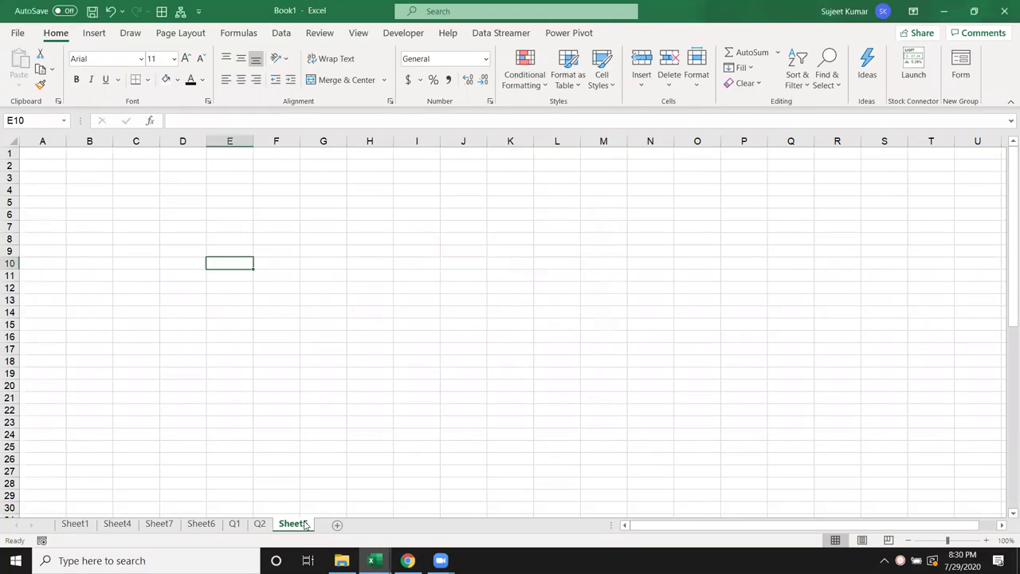
click(235, 524)
click(40, 201)
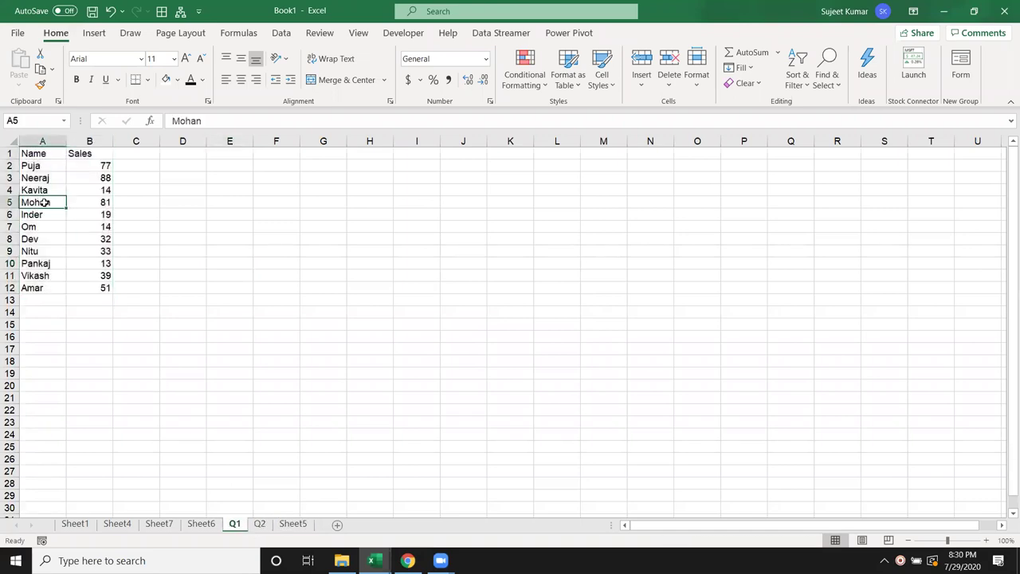
click(260, 524)
drag(30, 154, 42, 301)
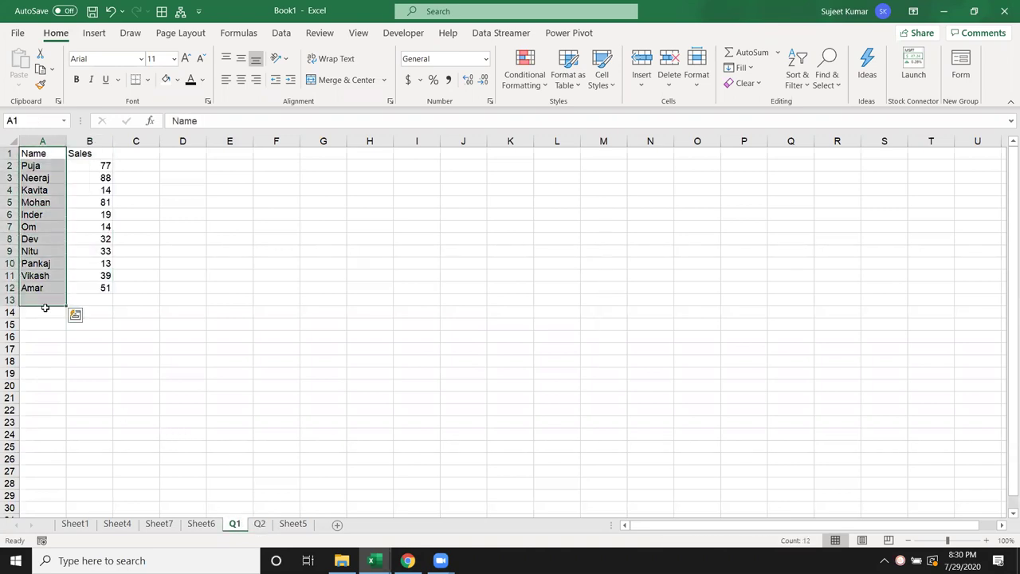
click(260, 524)
drag(32, 154, 62, 310)
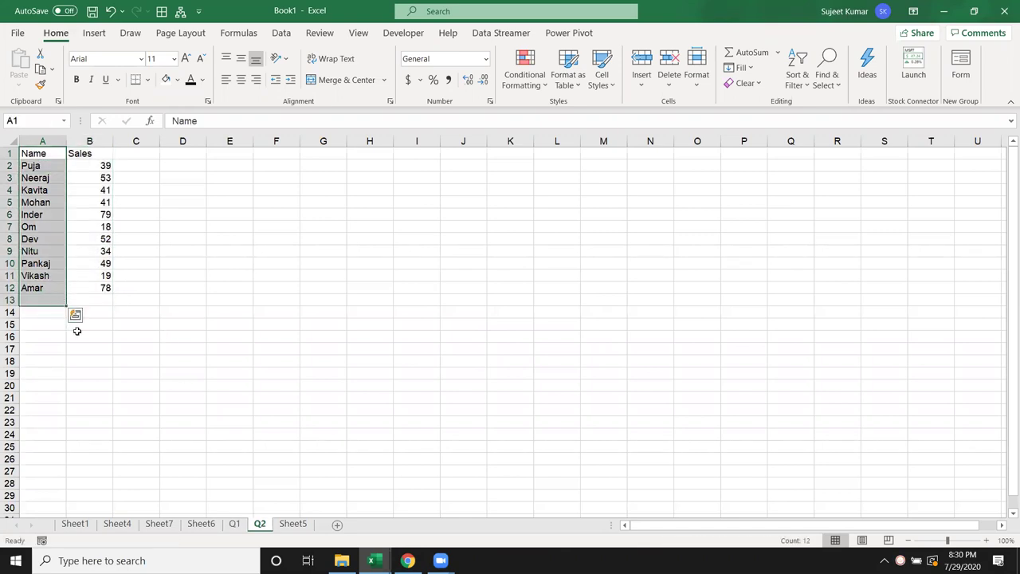
Recheck the Q1 Sales values, then go to the blank Sheet5 and select cell A1.
click(292, 523)
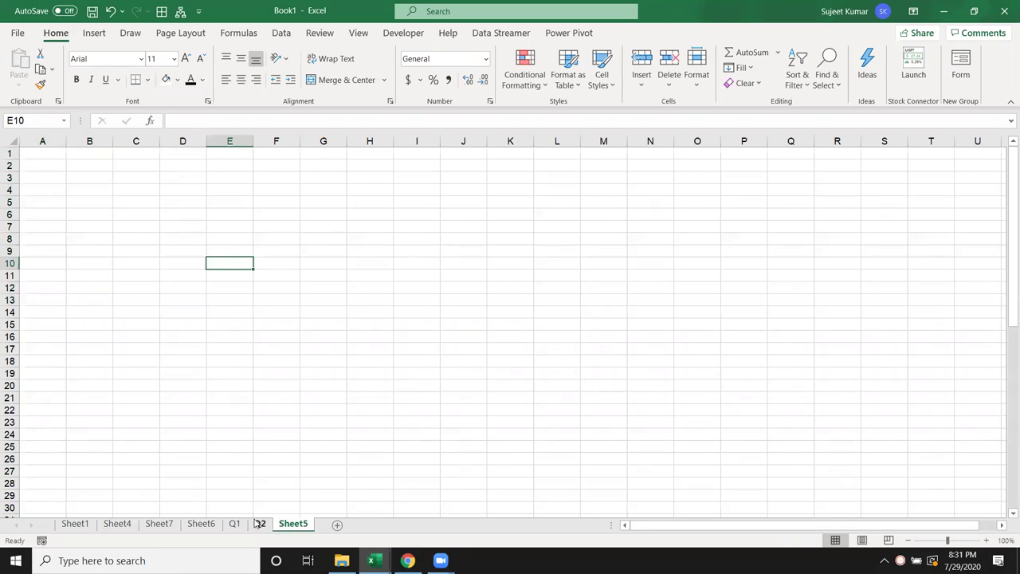
click(234, 523)
drag(102, 167, 85, 298)
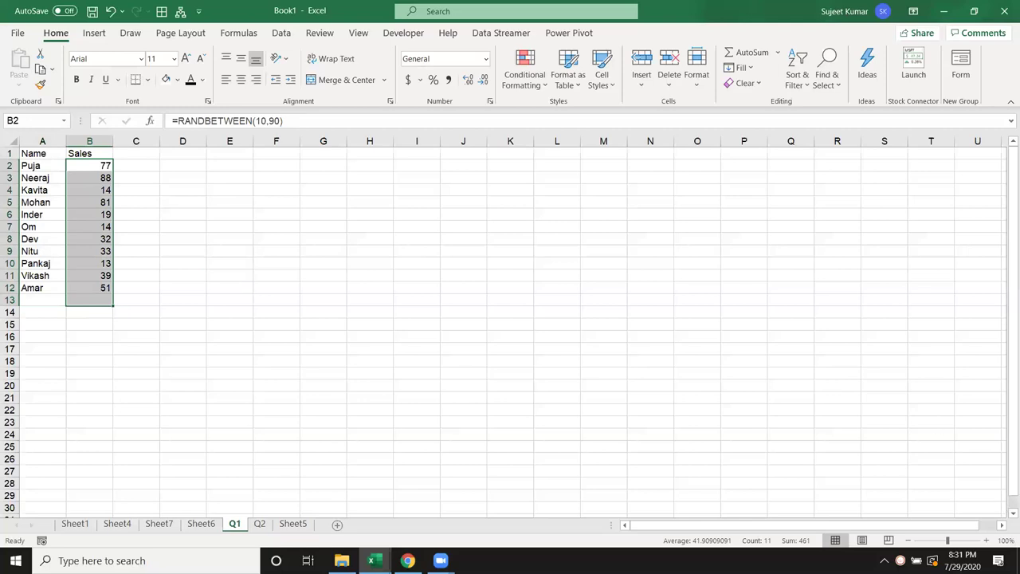
click(262, 525)
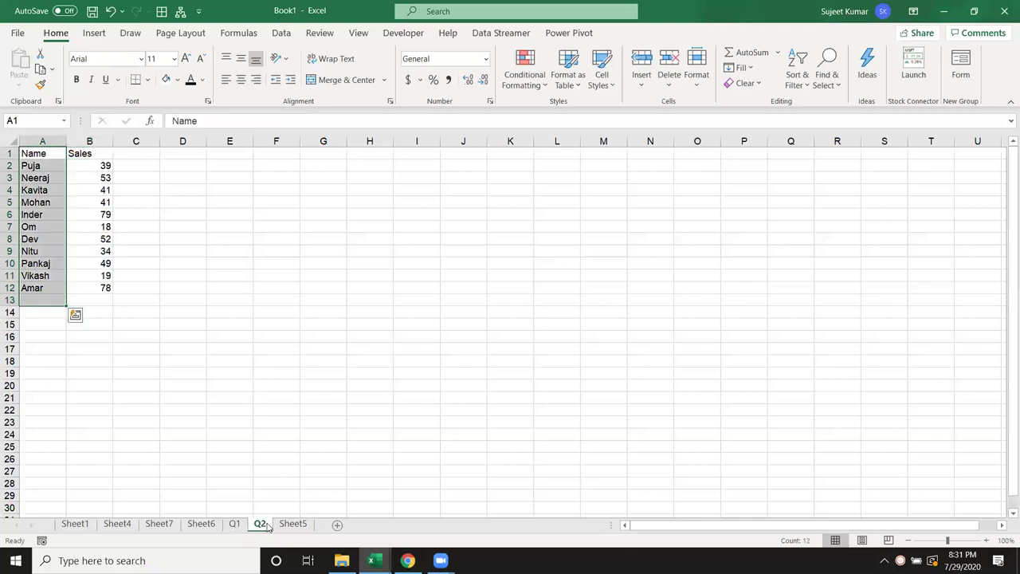
click(288, 525)
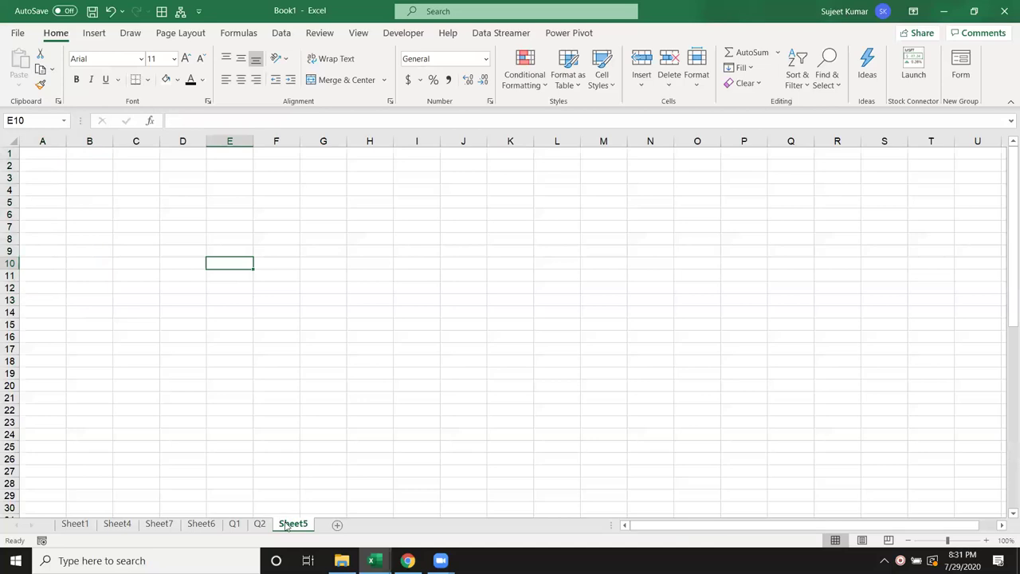
click(49, 155)
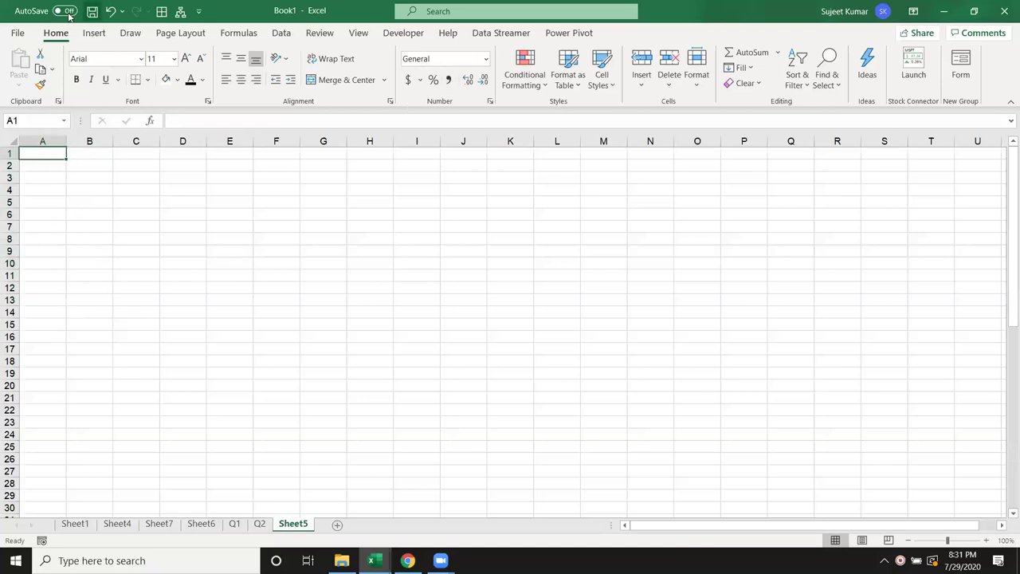
Insert an empty 2-D clustered column chart on Sheet5 and move it up and left.
click(90, 33)
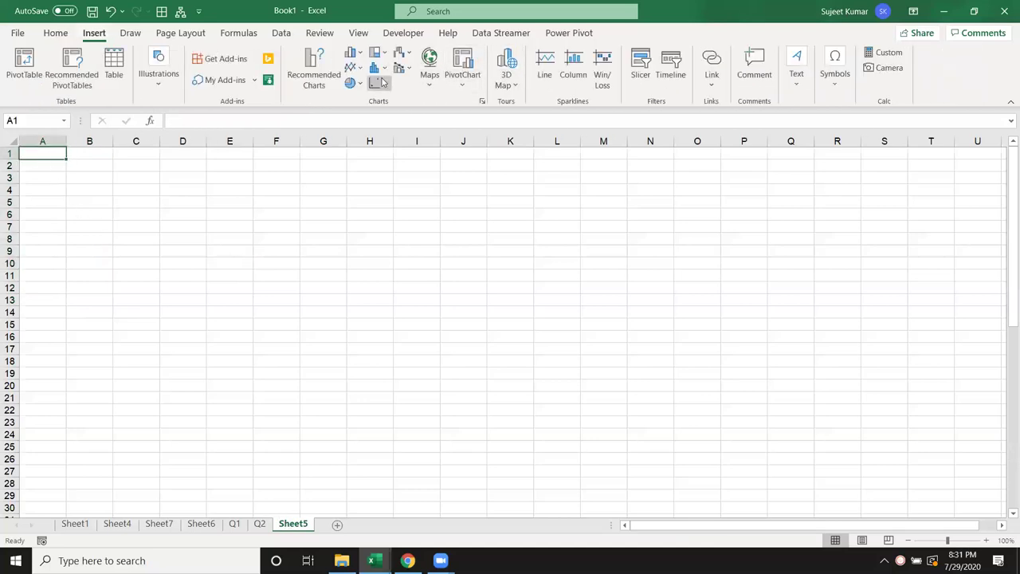
click(353, 52)
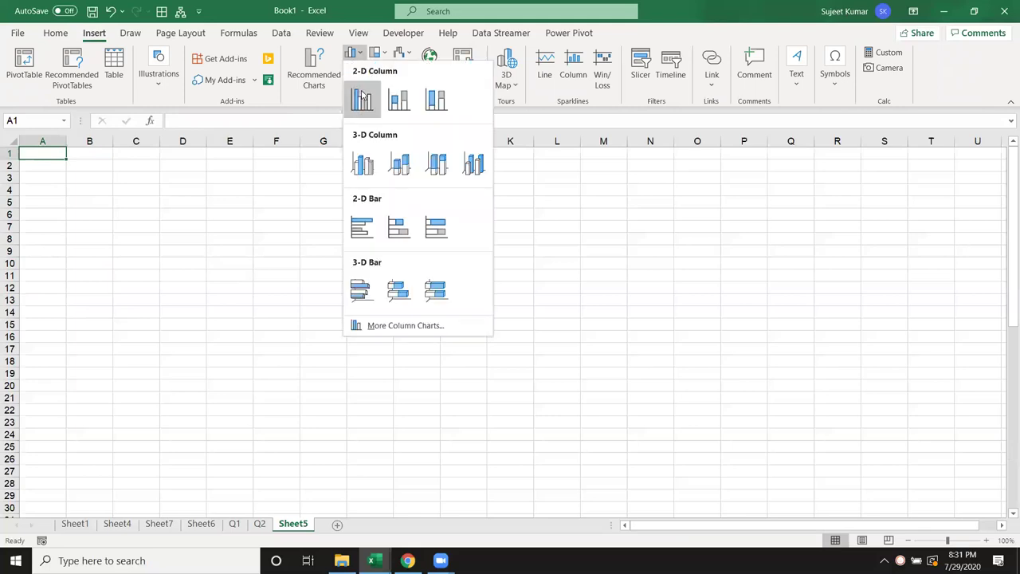
click(360, 97)
drag(394, 243, 299, 217)
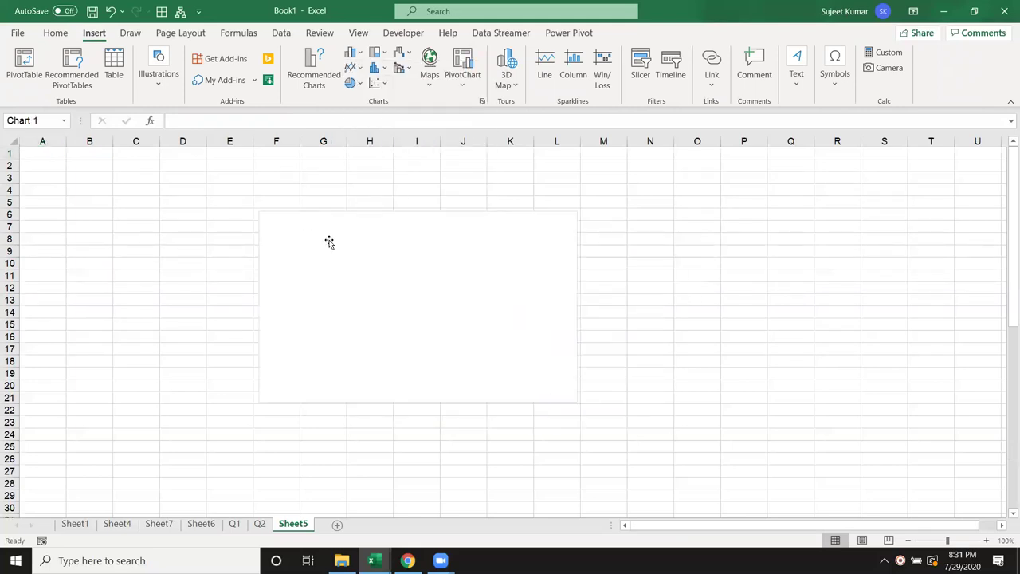
Add a Q1 series to the chart with values from Q1 Sales B2:B12.
right_click(358, 273)
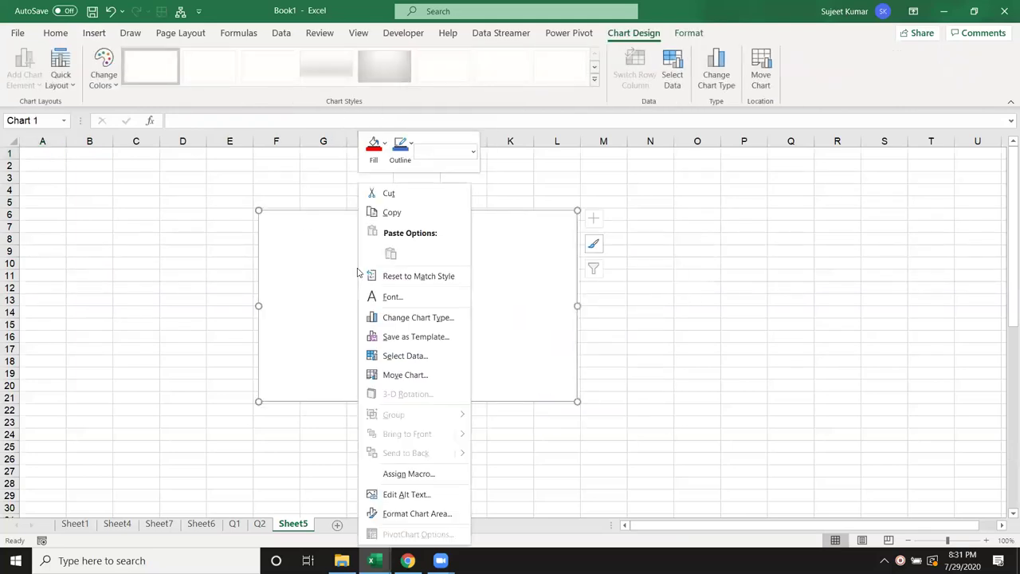
click(407, 359)
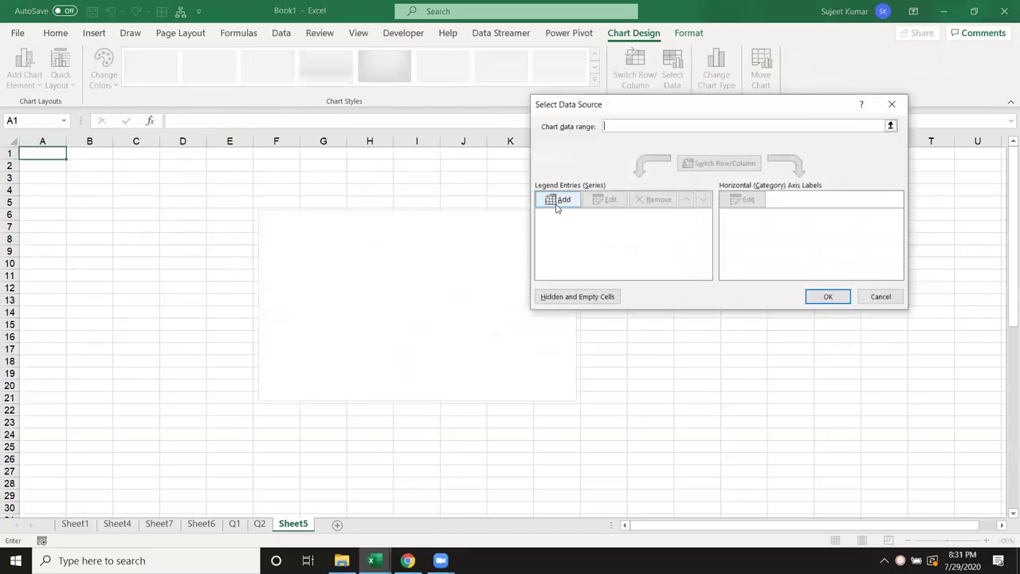
click(550, 199)
click(242, 524)
text(=)
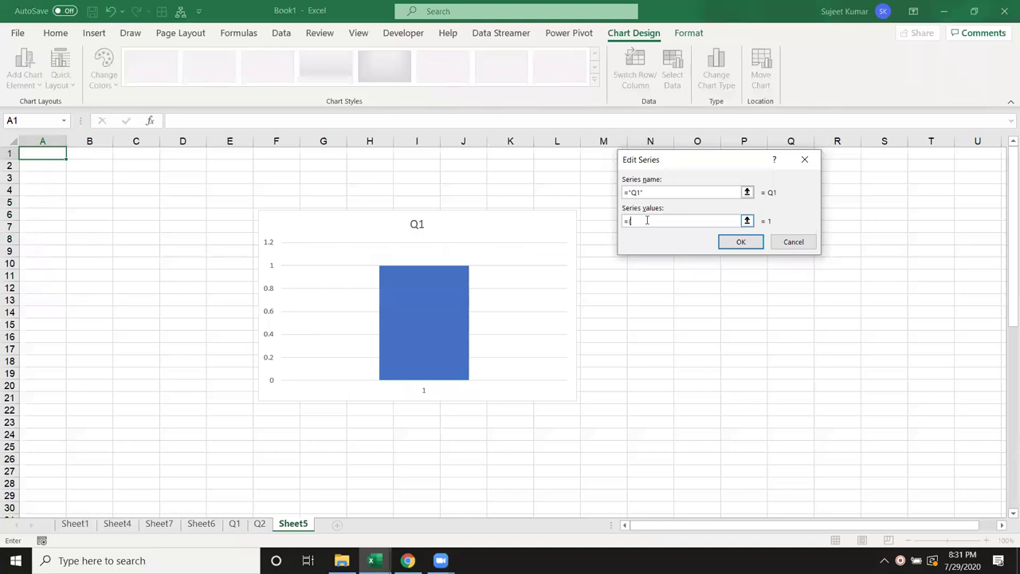
click(234, 523)
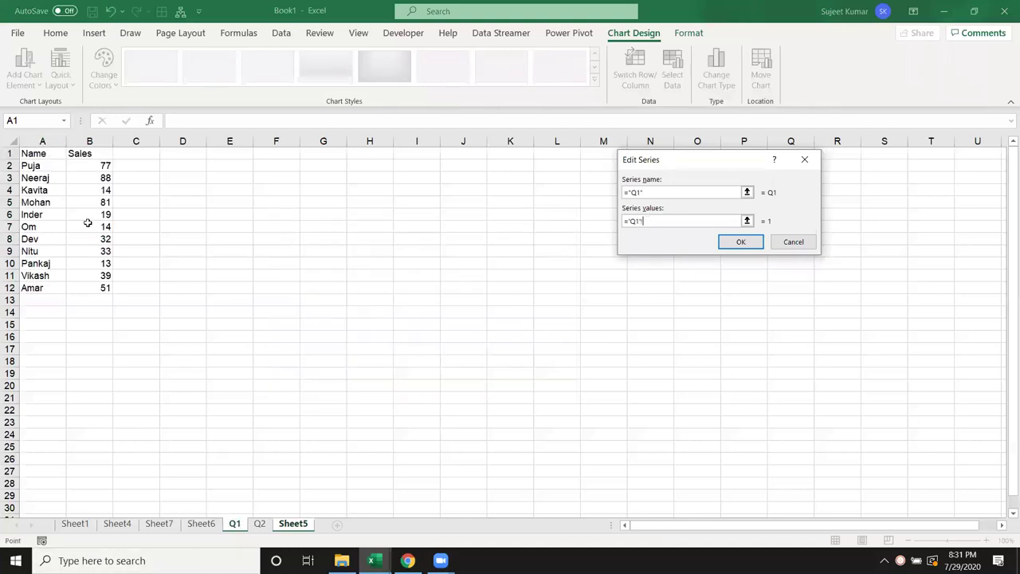
drag(81, 169, 91, 288)
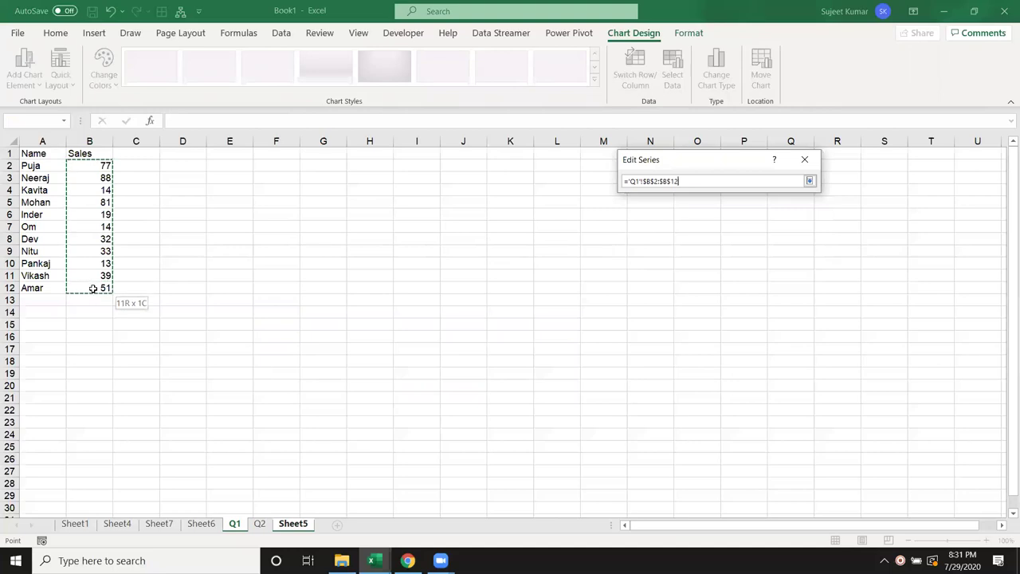
click(741, 241)
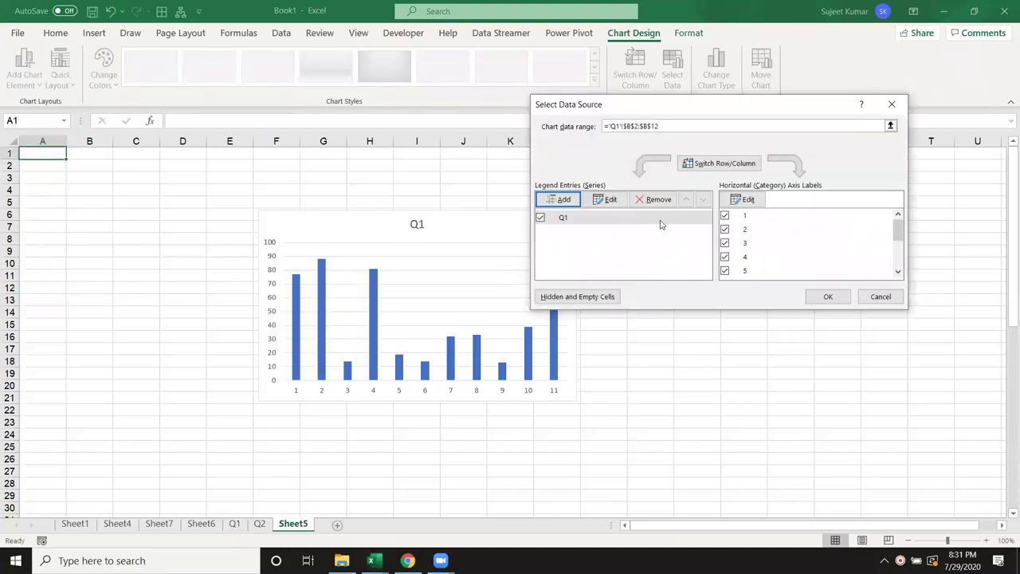
Add a second series with values from Q2 Sales B2:B12.
click(561, 200)
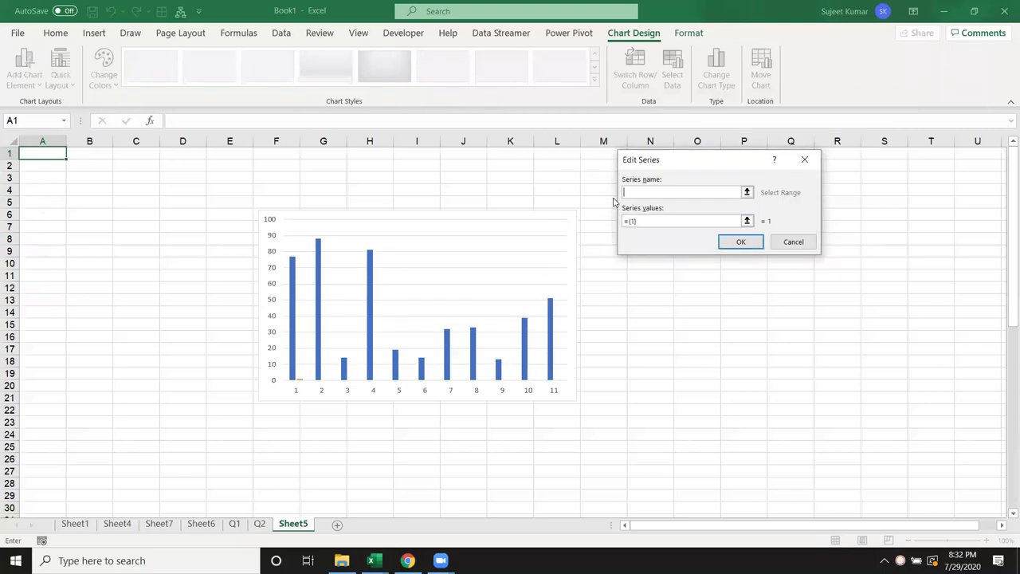
text(Q2)
click(649, 221)
click(260, 523)
click(107, 165)
drag(107, 166, 107, 288)
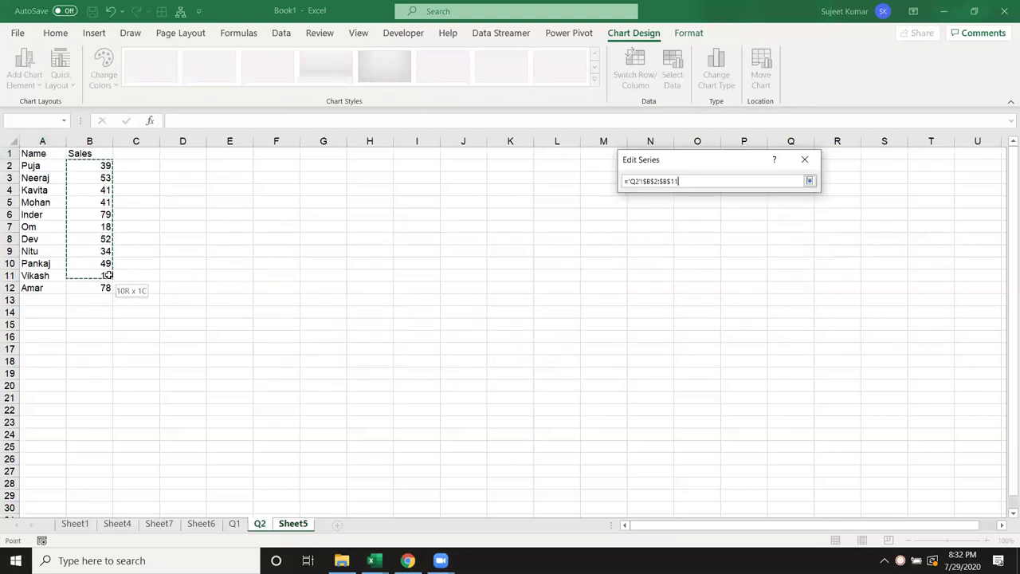
click(734, 243)
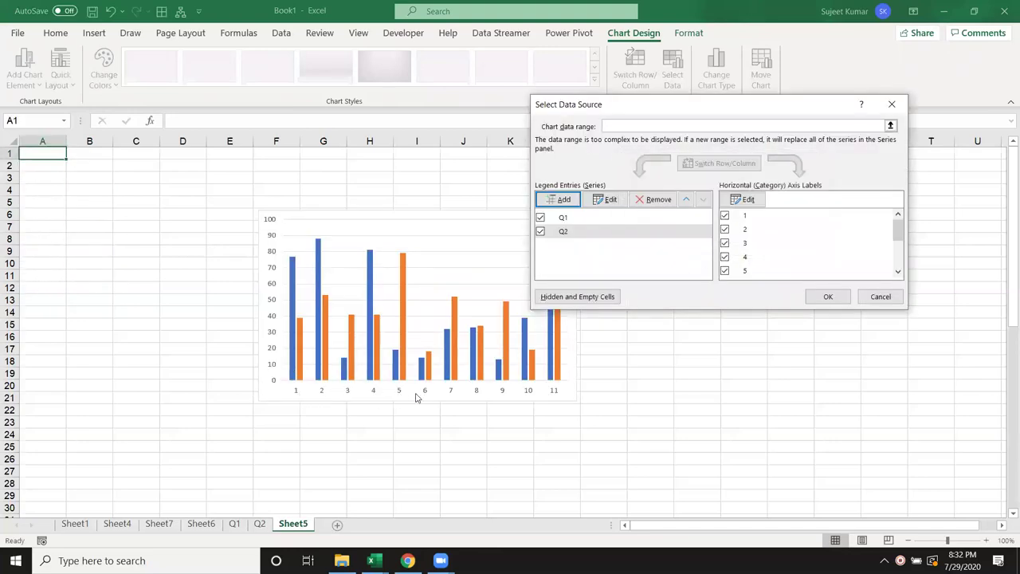
Label the category axis with Q1 names A2:A12, apply, and enlarge the chart.
click(753, 201)
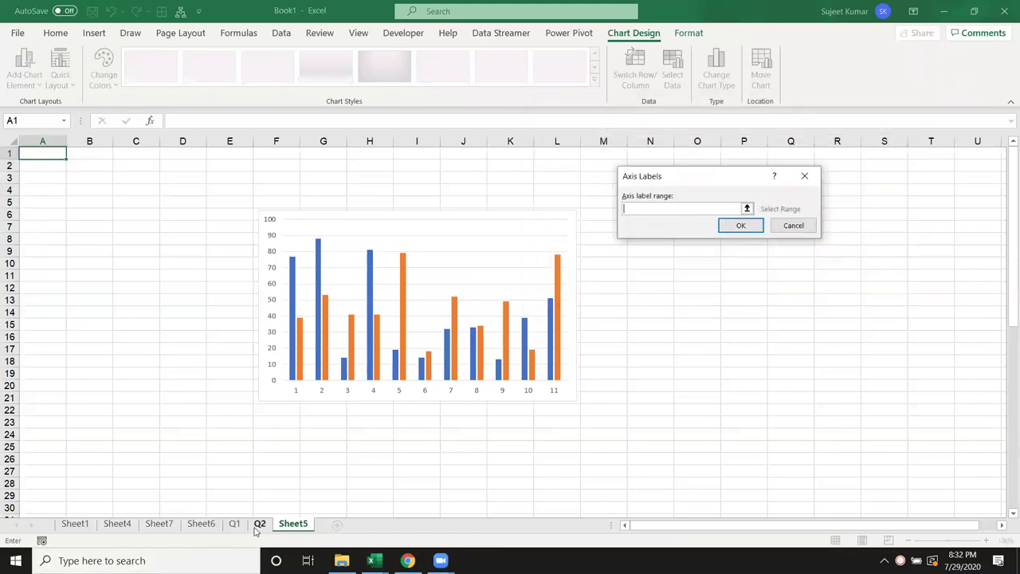
click(235, 524)
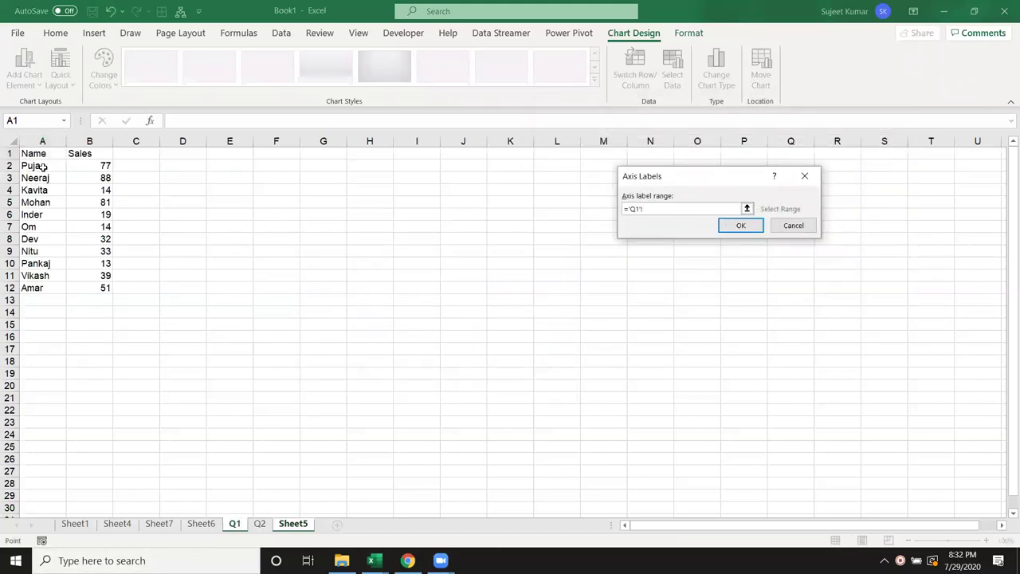
drag(44, 166, 44, 288)
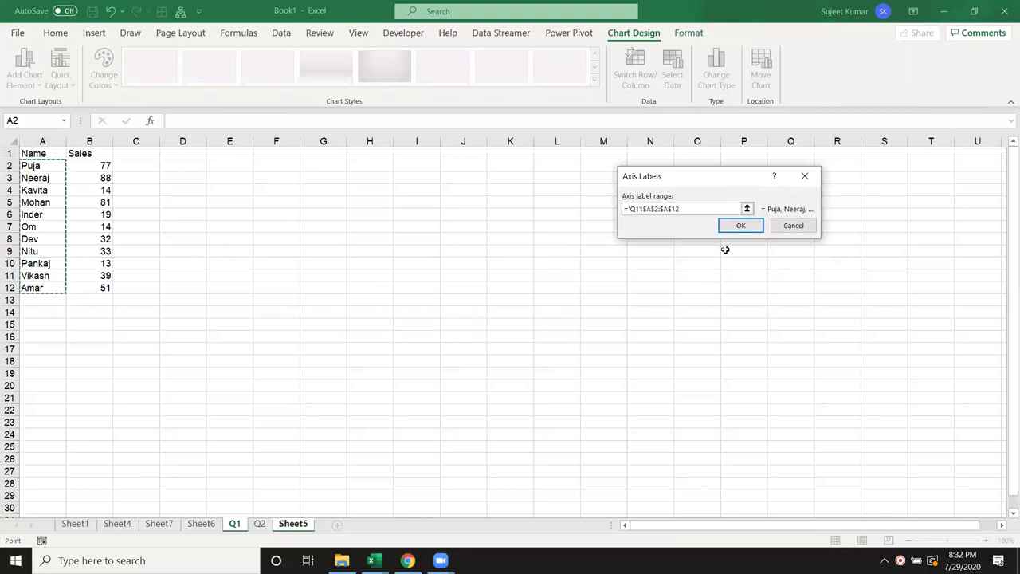
click(741, 226)
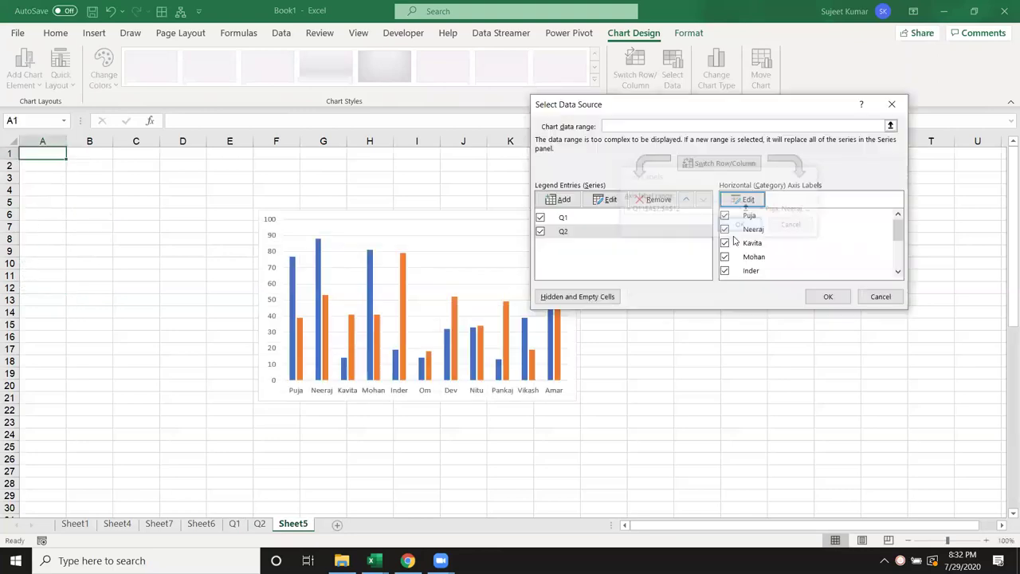
click(828, 297)
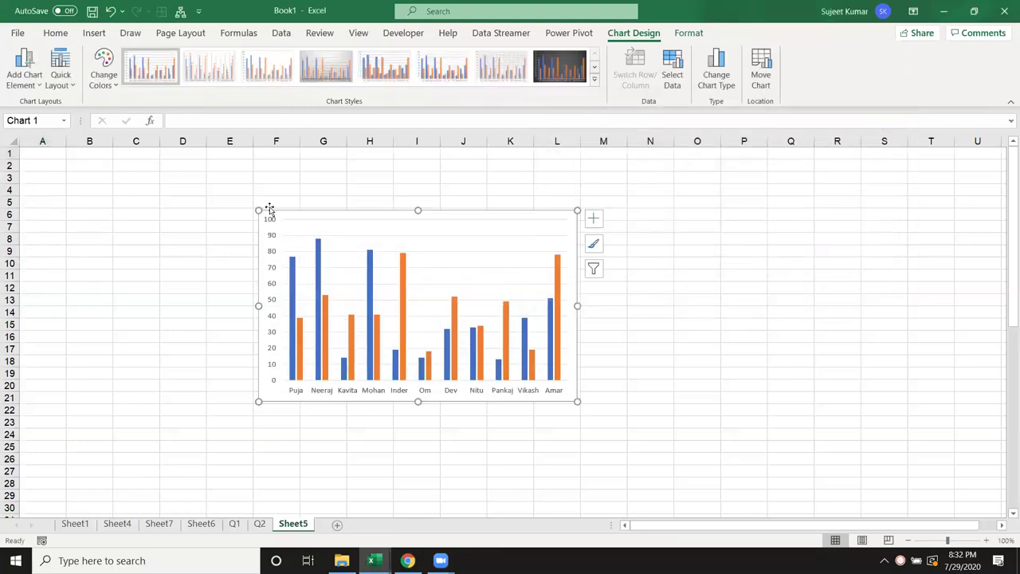
drag(259, 209, 125, 170)
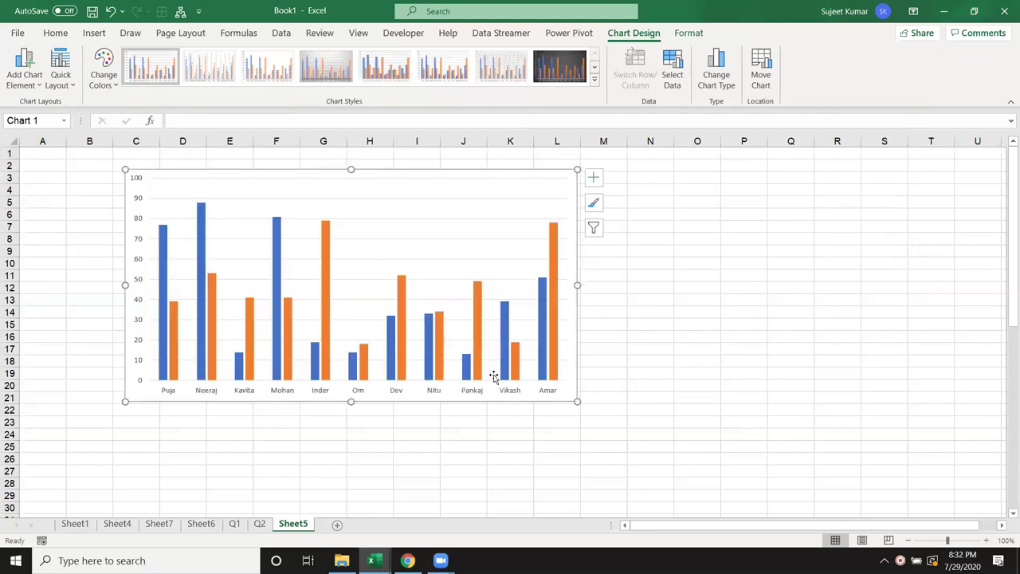
drag(577, 401, 620, 411)
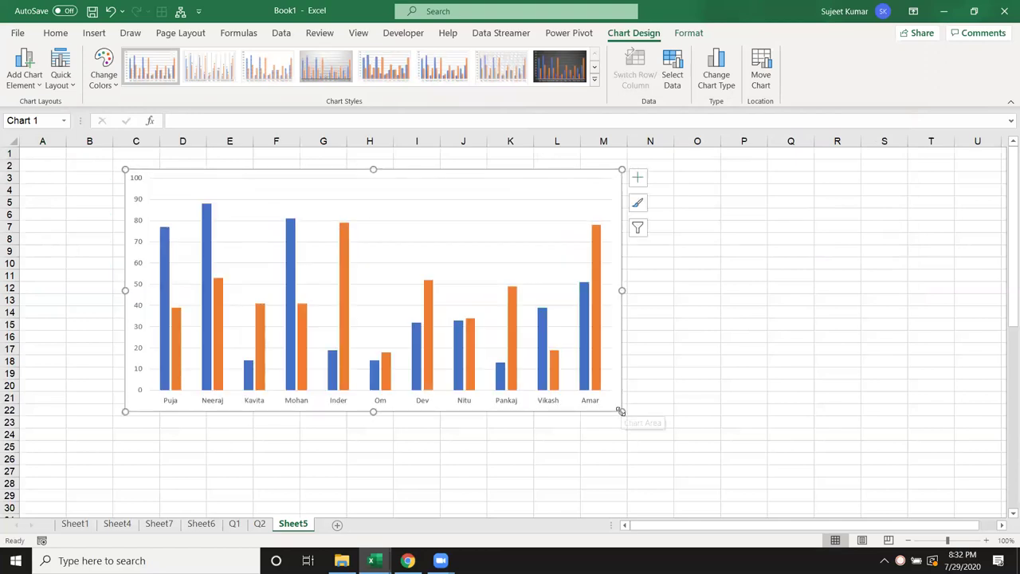
Copy Q1's A1:B12 table and paste it transposed at A17, filling rows 17–18.
click(234, 524)
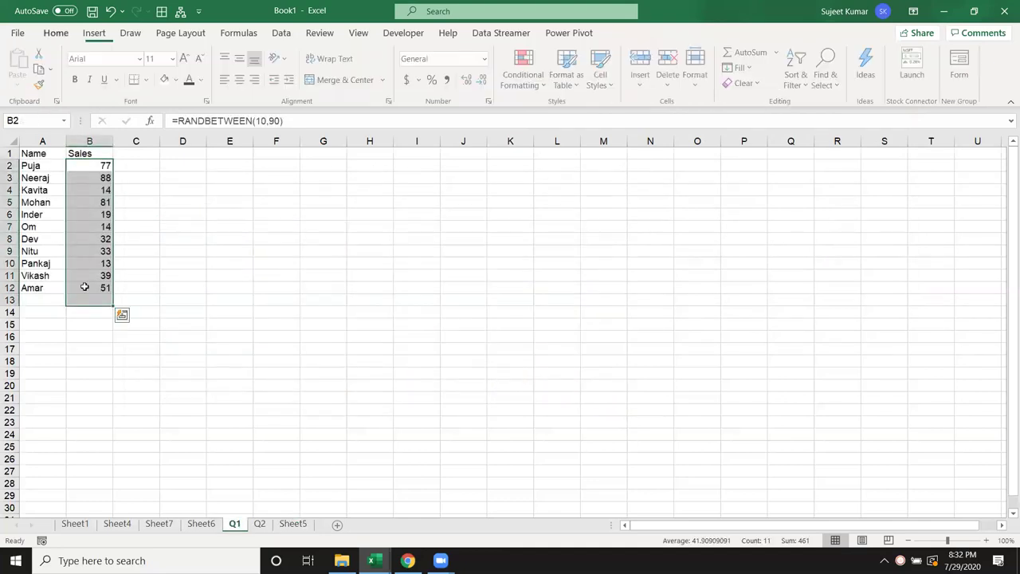
mouse_move(34, 151)
mouse_down()
mouse_move(92, 189)
mouse_move(97, 287)
mouse_up()
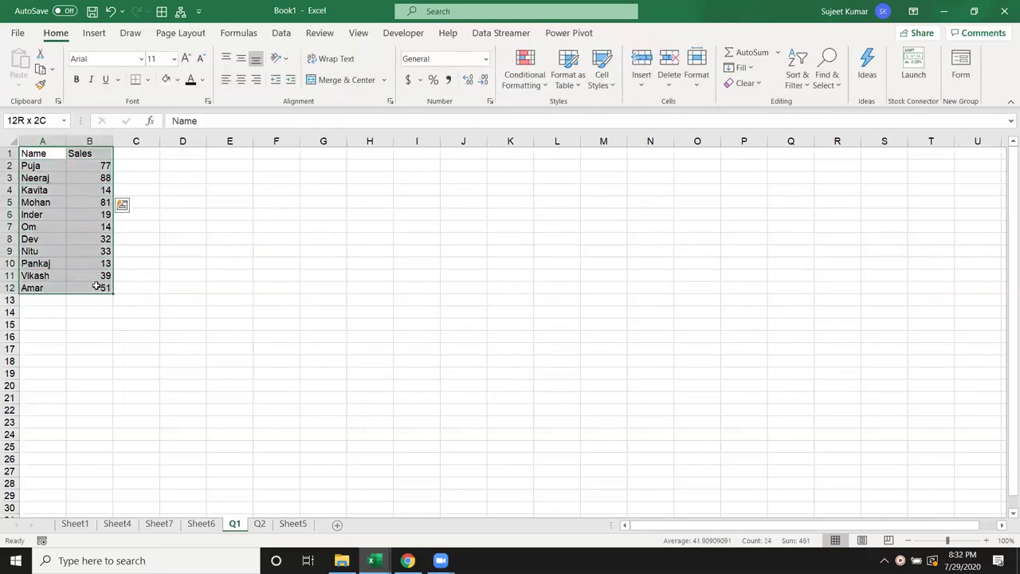
key(ctrl+c)
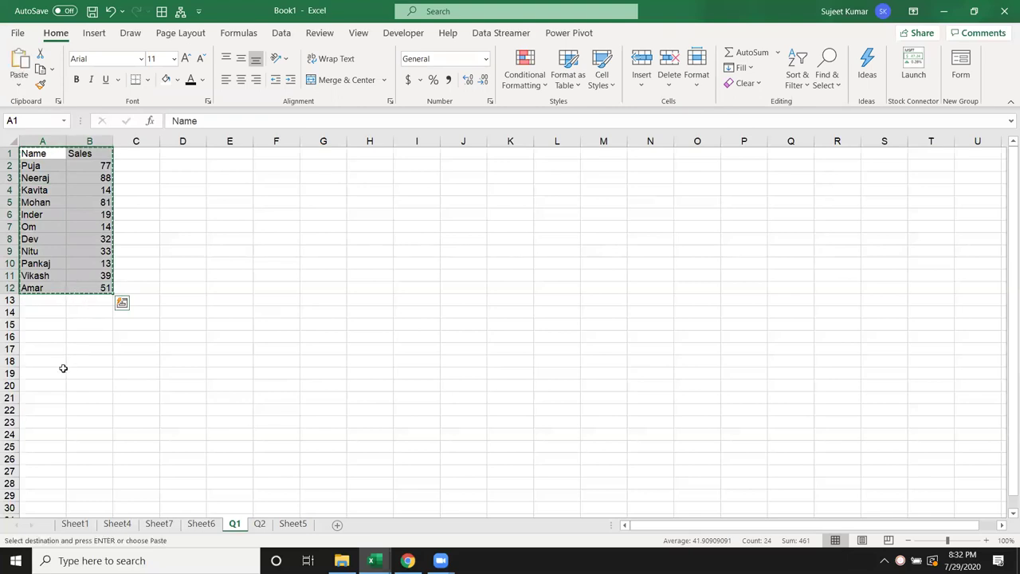
click(53, 346)
right_click(54, 349)
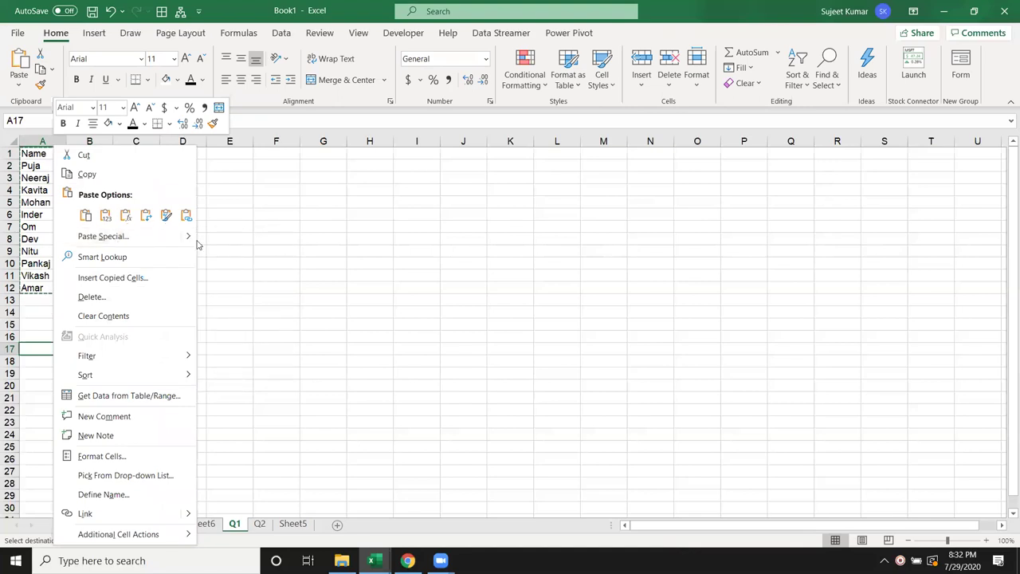
mouse_move(189, 237)
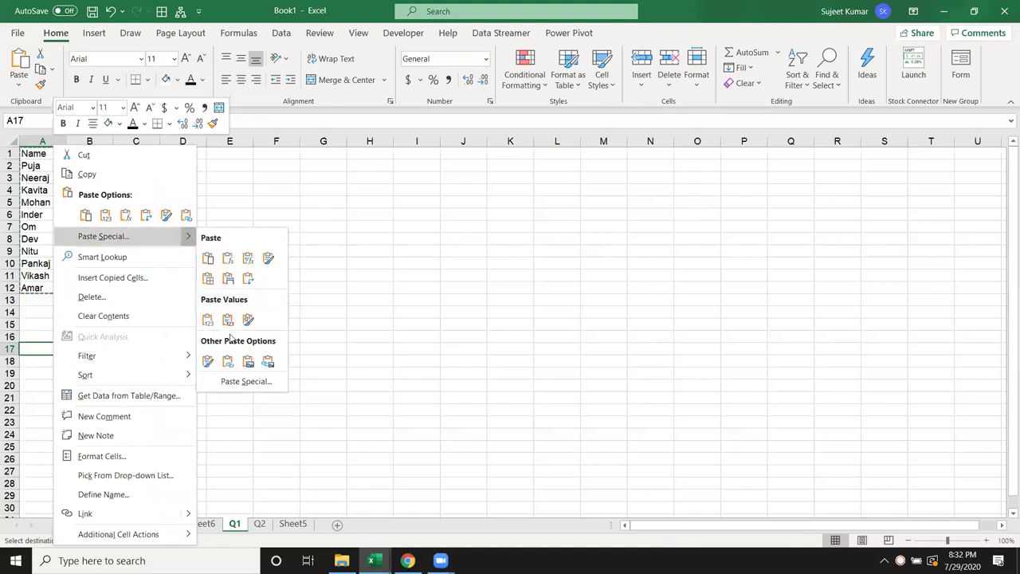
click(247, 280)
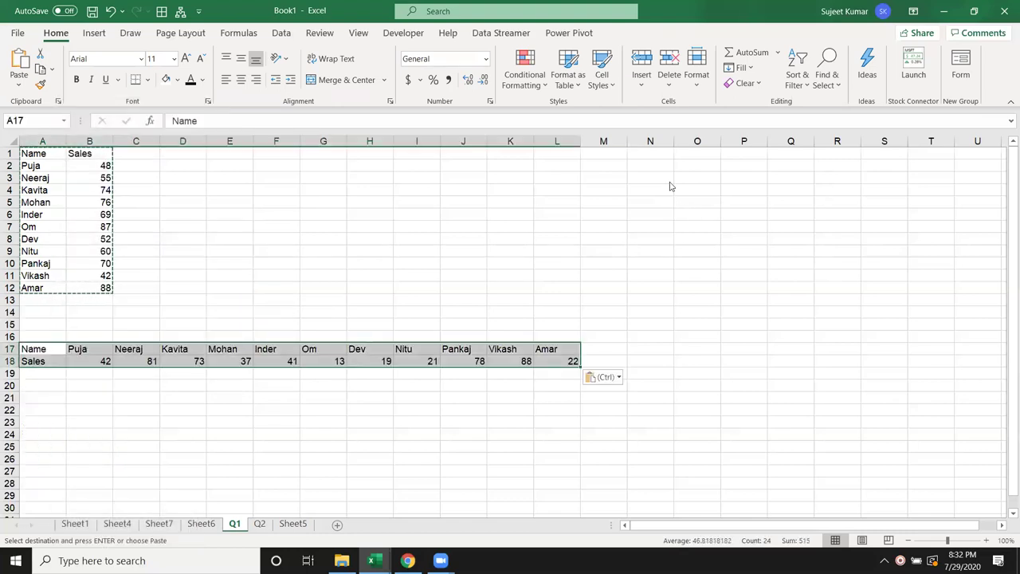
click(667, 298)
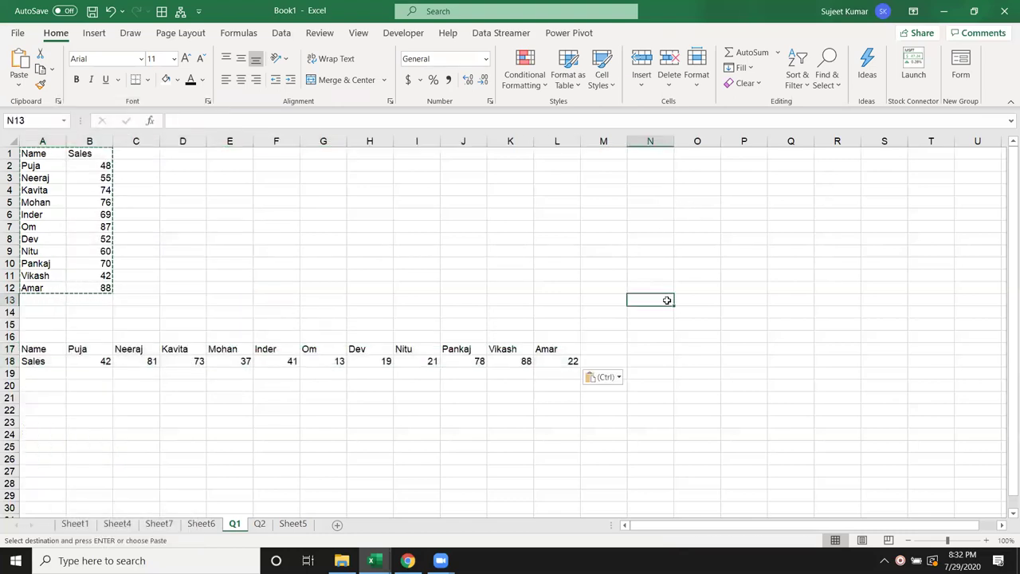
click(599, 244)
key(Escape)
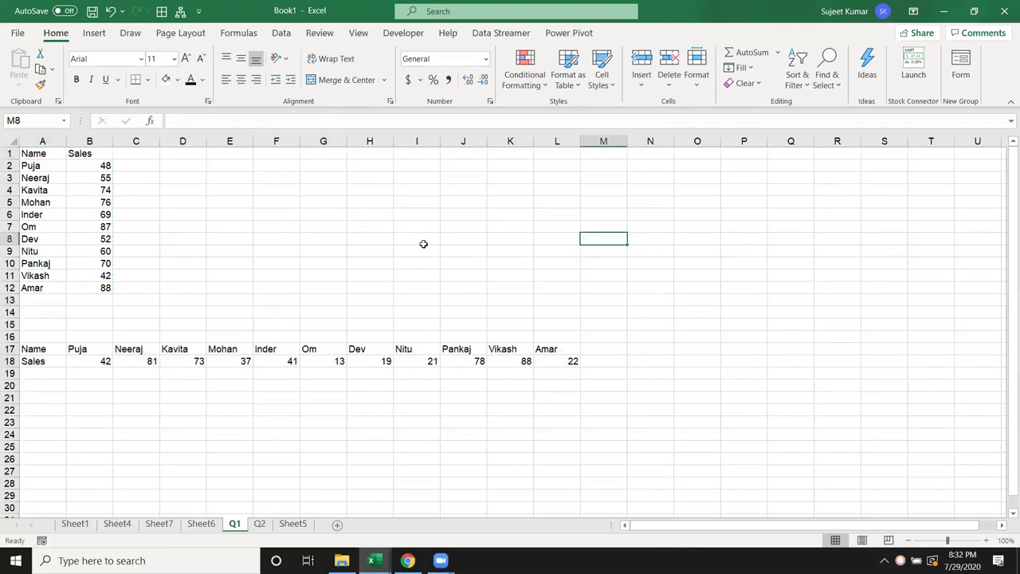
drag(47, 155, 44, 299)
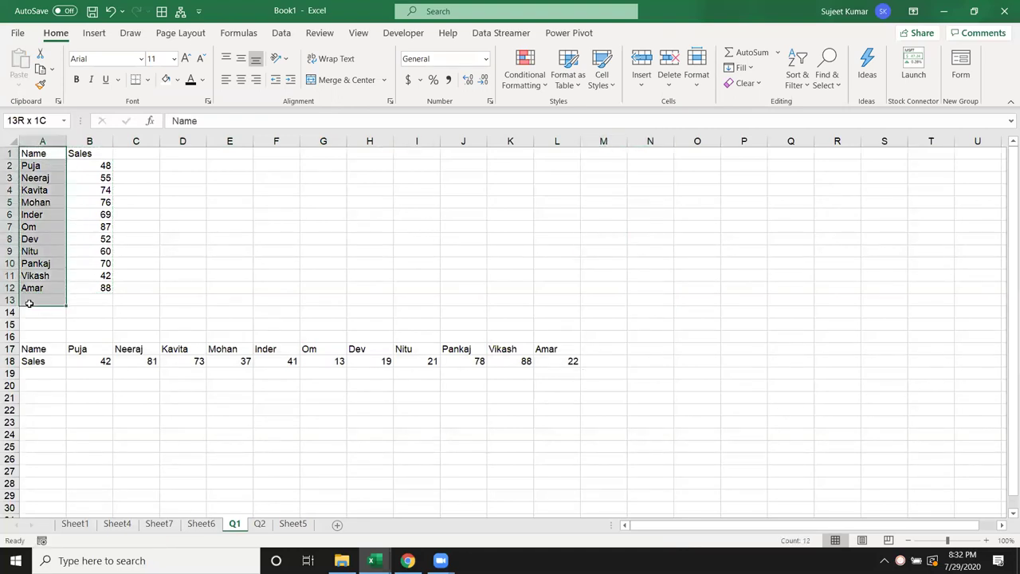
drag(73, 349, 549, 356)
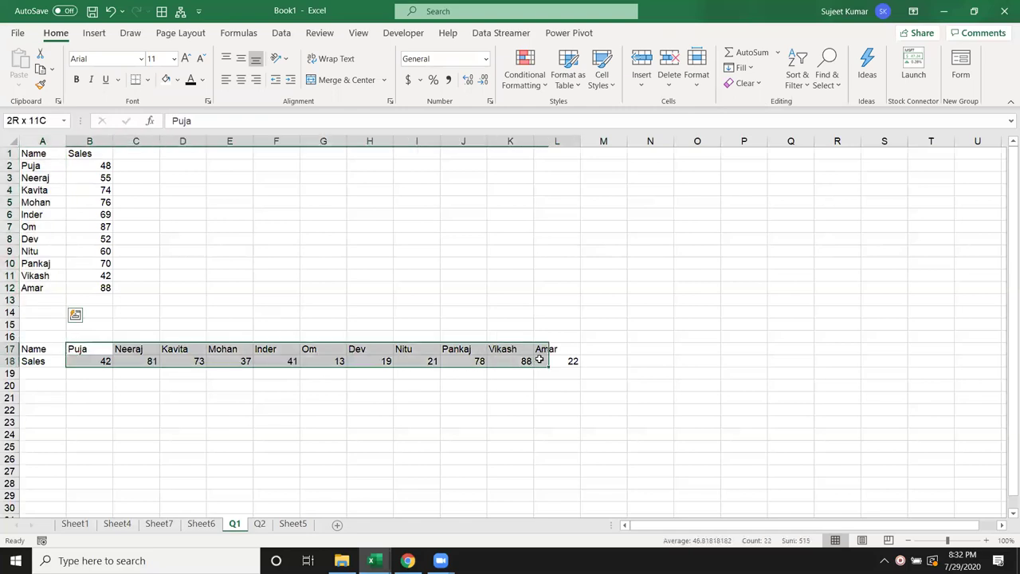
click(467, 263)
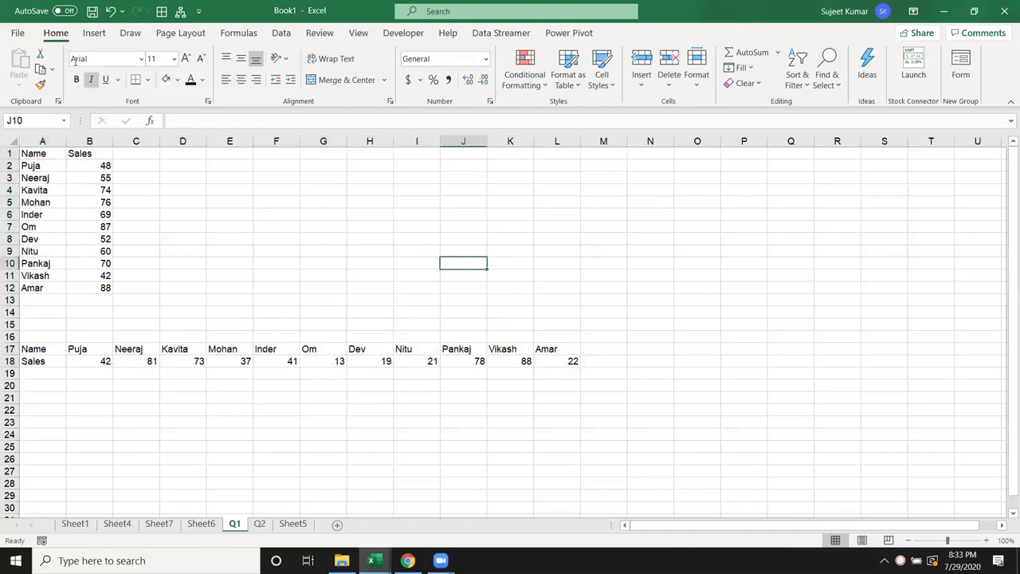
Insert an empty clustered column chart on Q1 above the transposed rows.
click(94, 33)
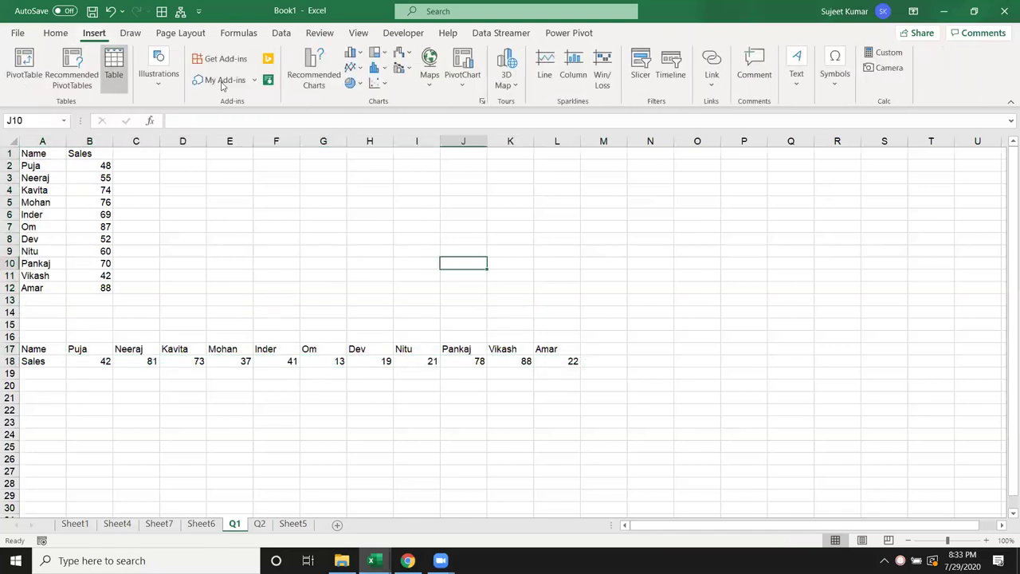
click(351, 52)
click(356, 94)
drag(408, 272, 301, 184)
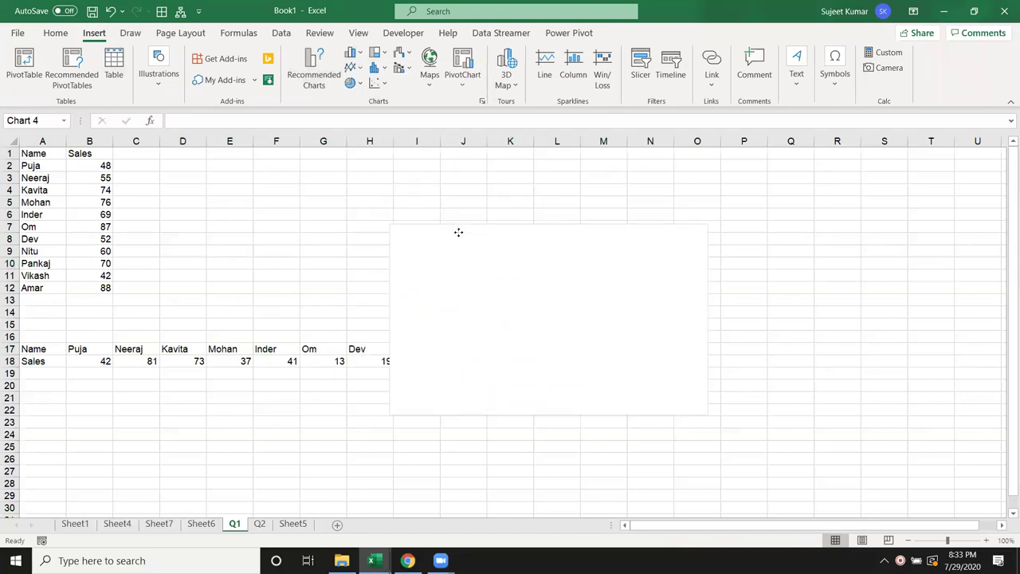
right_click(302, 186)
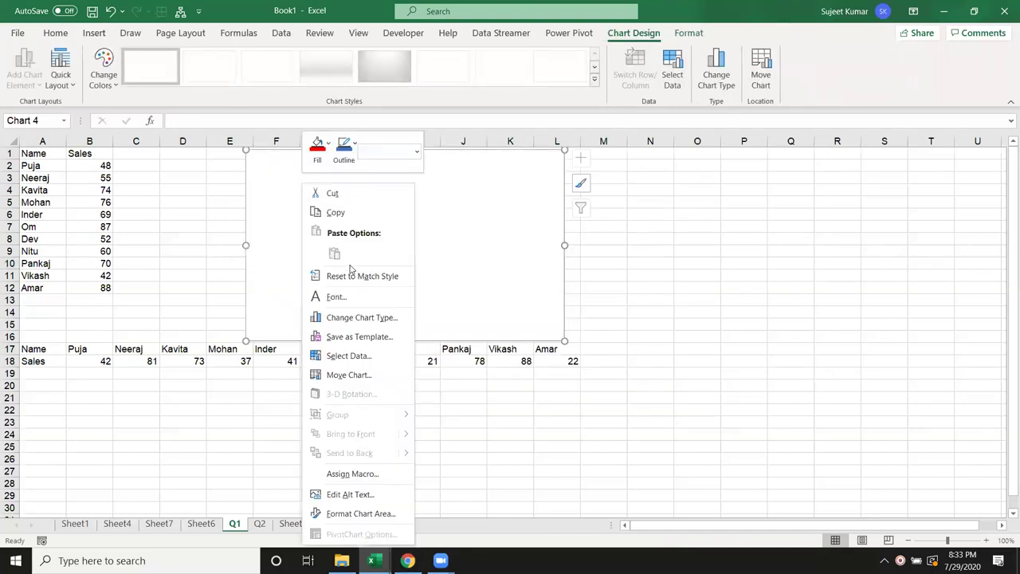
click(343, 356)
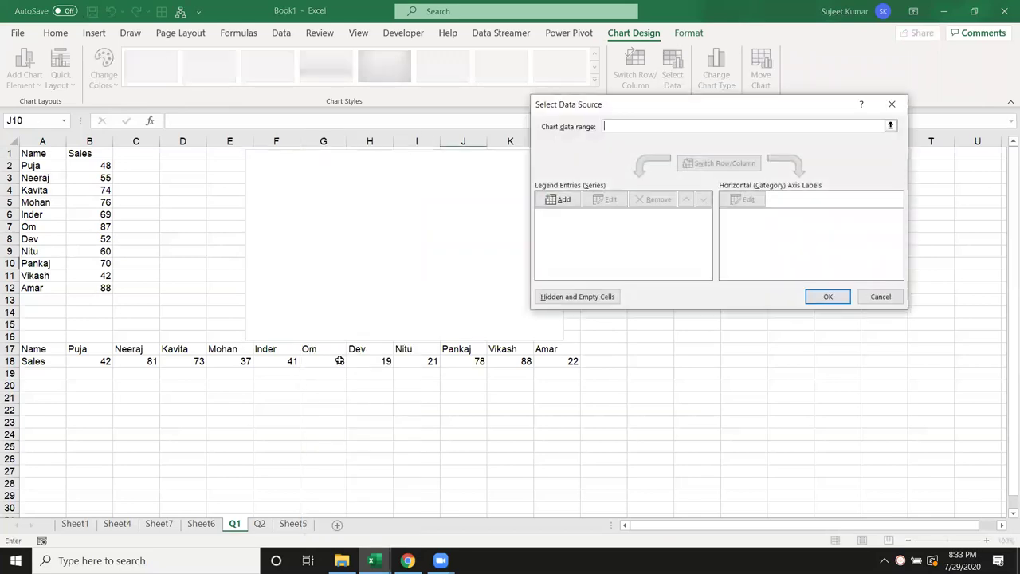
Add two series to the chart: S1 from B2:B12 and S2 from B18:L18.
click(561, 206)
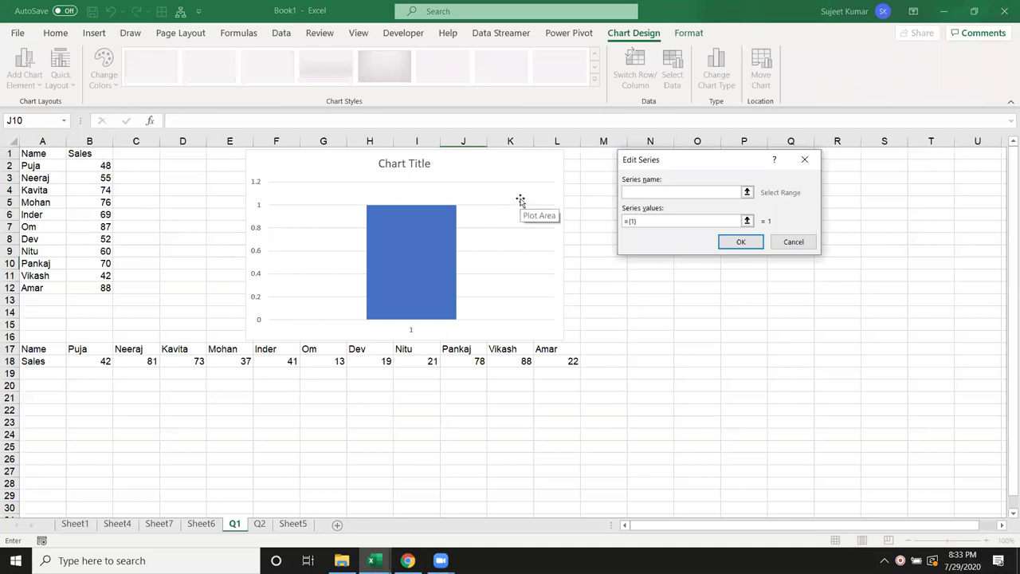
text(S1)
click(646, 220)
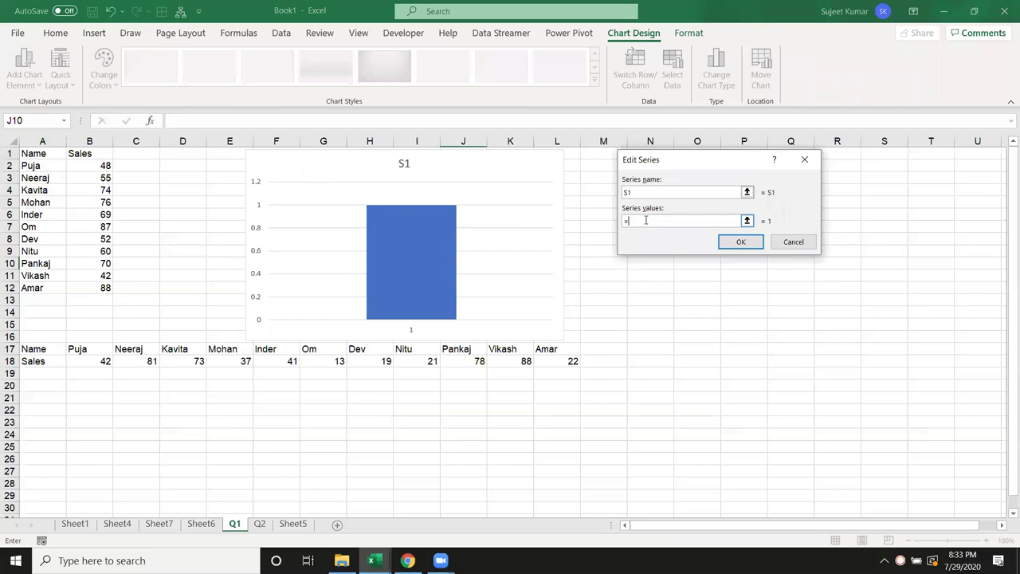
drag(92, 164, 101, 287)
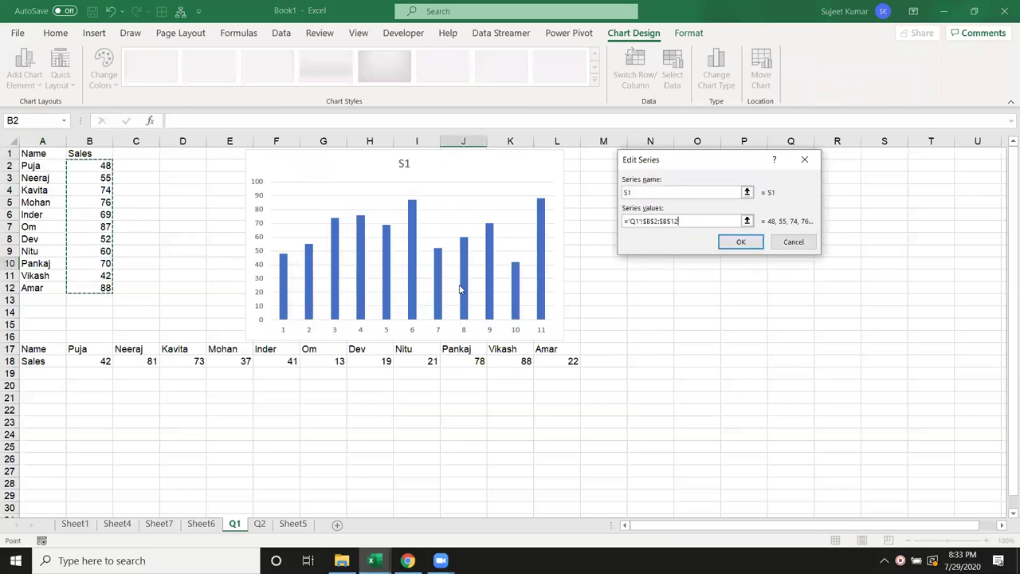
click(740, 243)
click(564, 200)
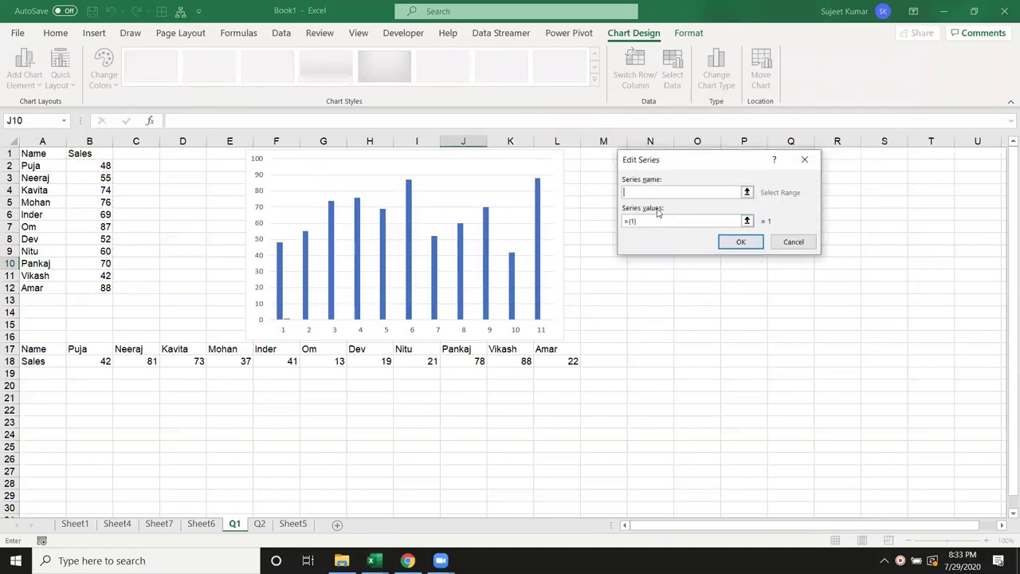
click(682, 192)
text(S2)
click(665, 221)
drag(96, 360, 577, 361)
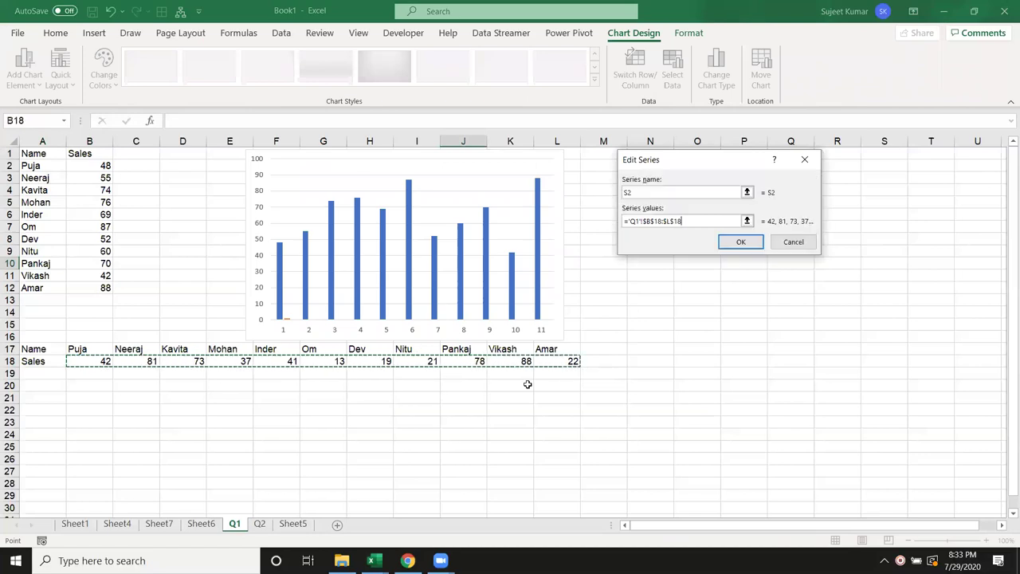
click(741, 247)
Use the names A2:A12 as horizontal axis labels and apply the data source.
click(741, 201)
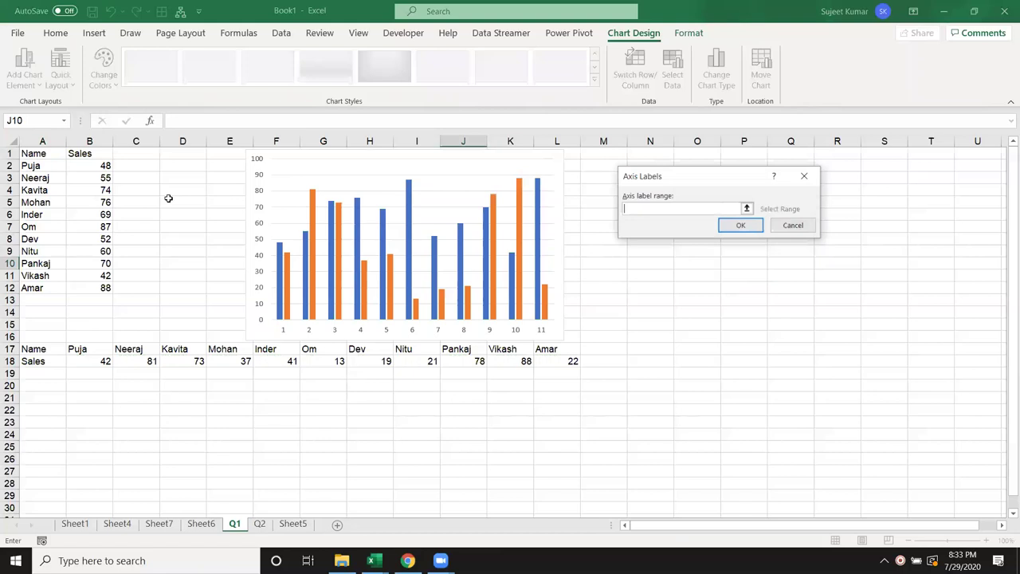
drag(40, 166, 40, 288)
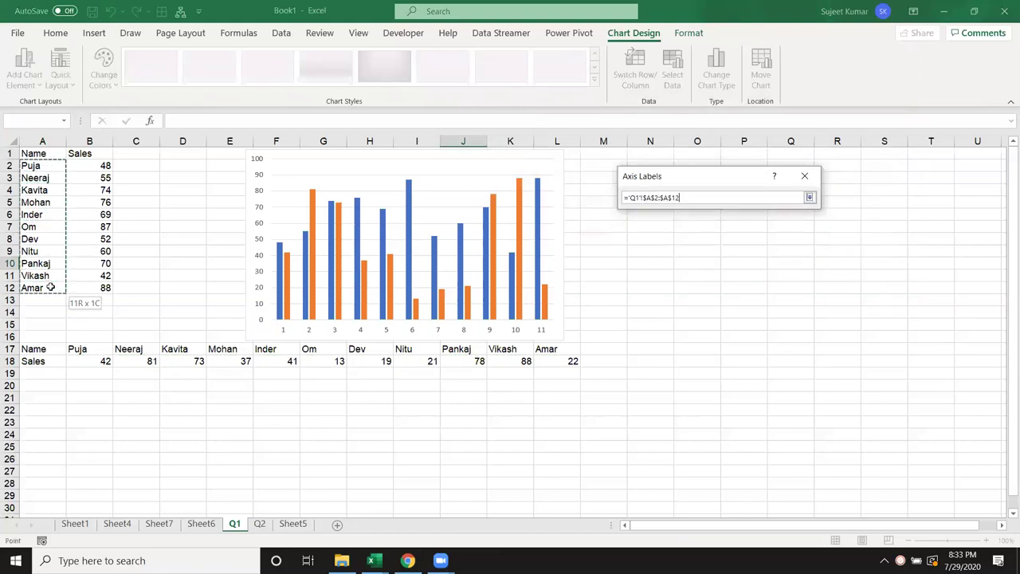
click(741, 225)
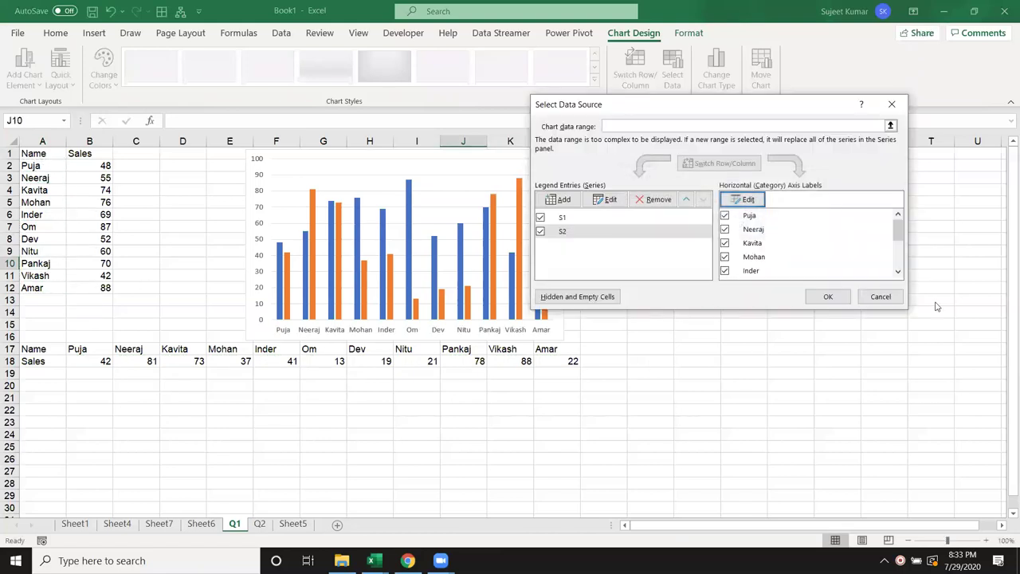
click(828, 296)
click(685, 365)
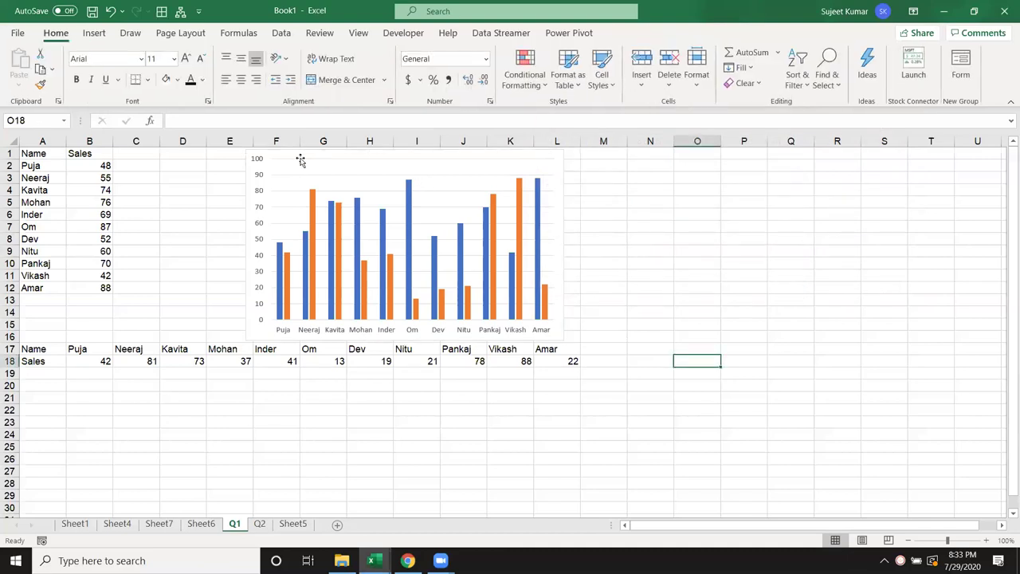
Check the S1 and S2 series sources, then return to Sheet5's chart.
click(338, 214)
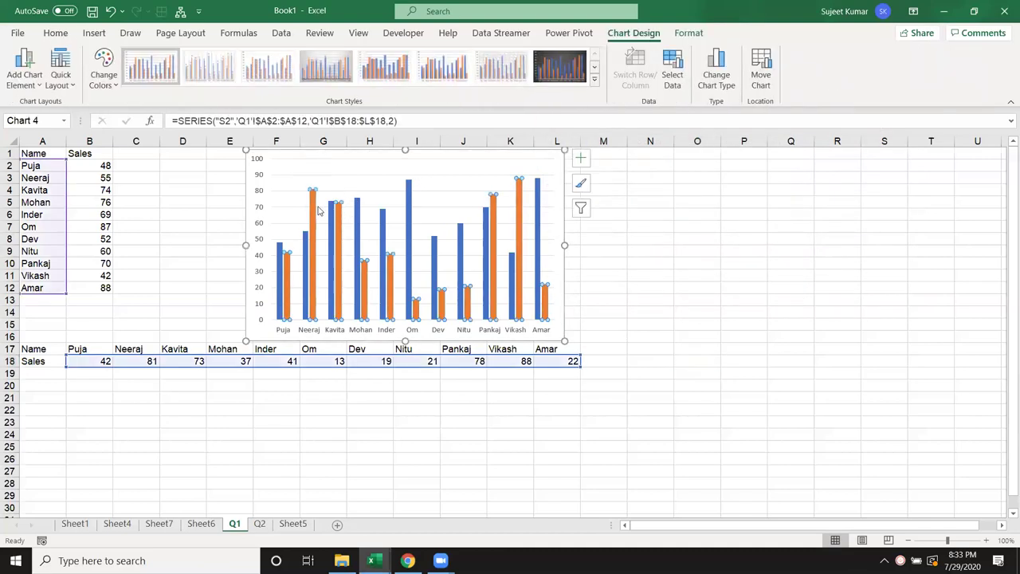
click(306, 247)
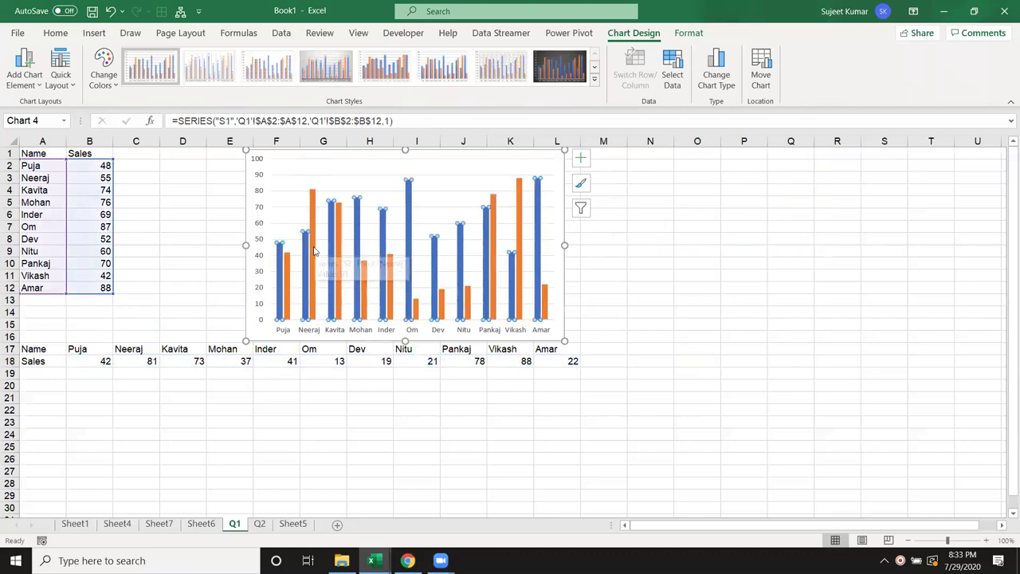
click(498, 481)
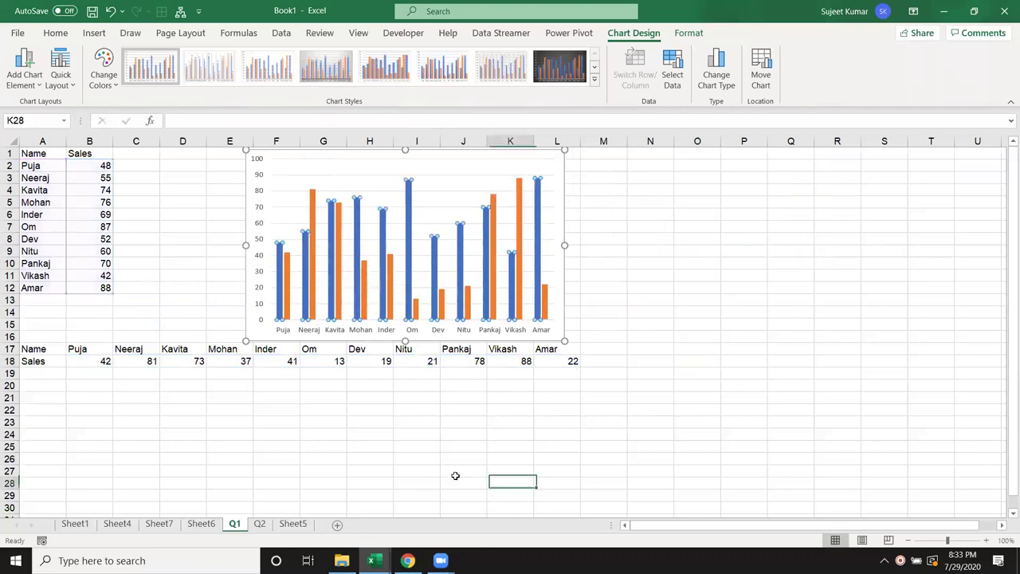
click(262, 524)
click(294, 526)
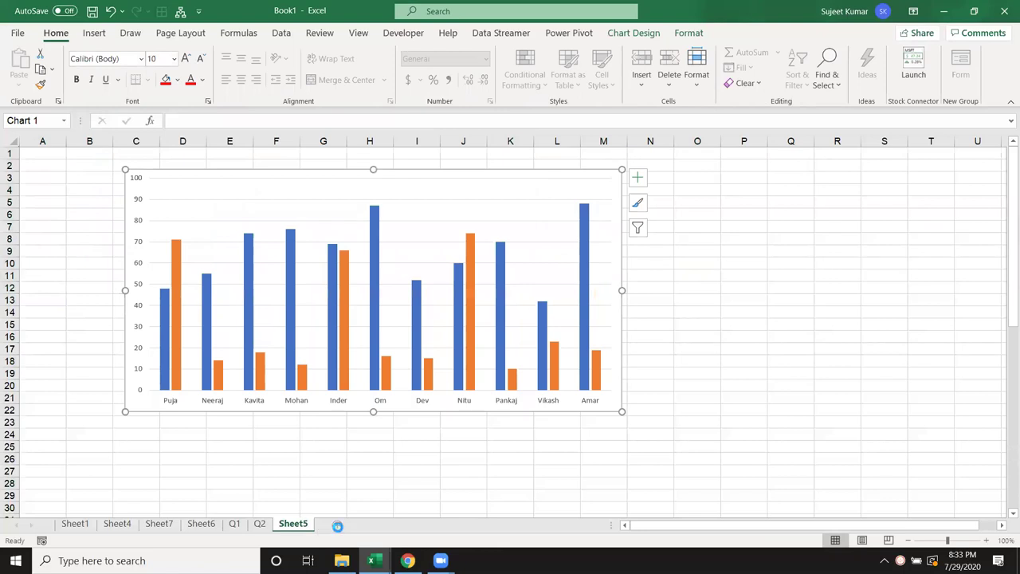
On a new Sheet8, enter a Name header and Puja in A2, filling names down to A13.
click(337, 525)
text(NMW)
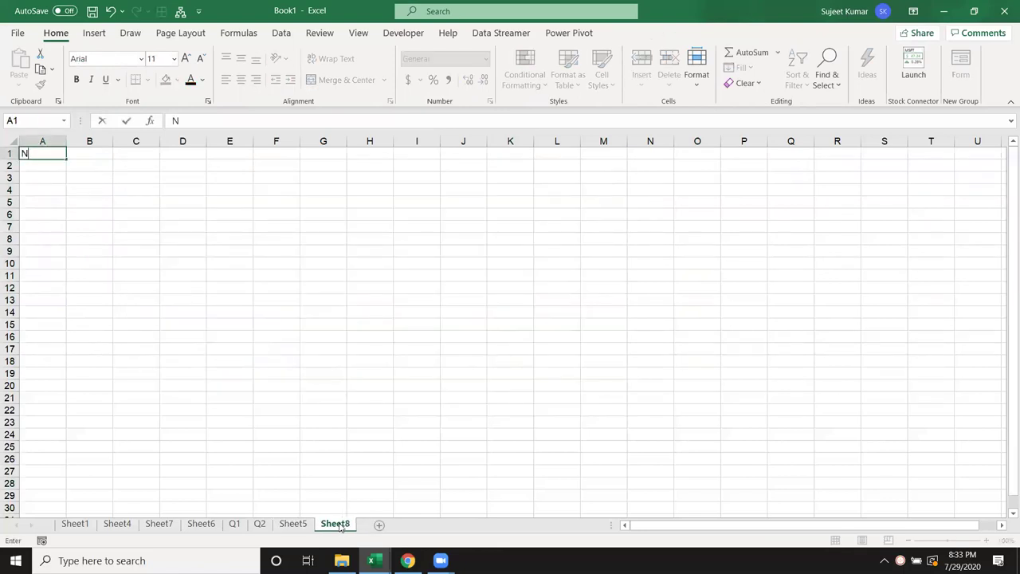
key(Return)
key(Up)
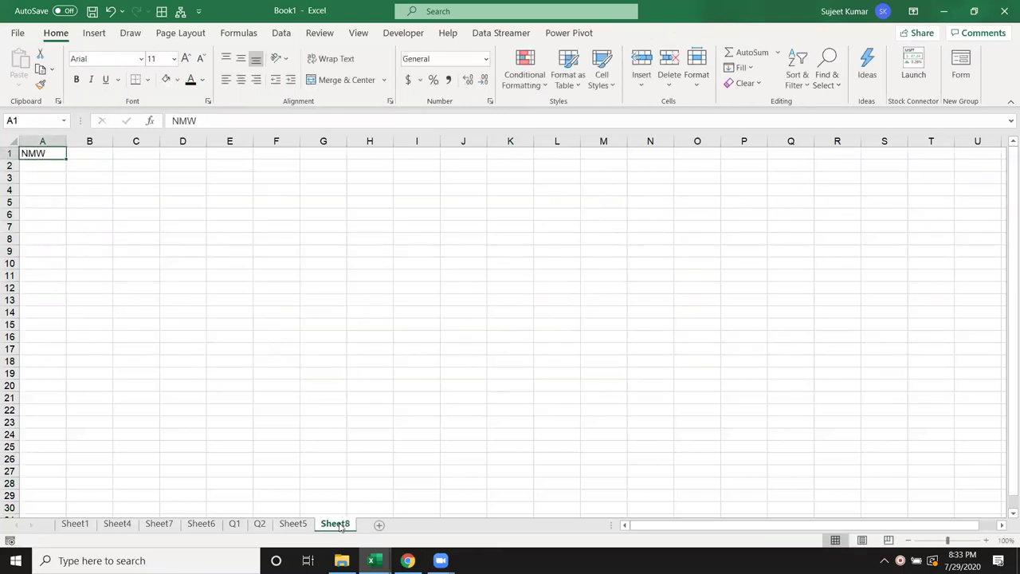
text(name)
key(Return)
text(Puja)
click(56, 238)
click(61, 167)
drag(41, 290, 44, 302)
Enter Jan in B1 and fill month headers through Jun in G1.
click(91, 157)
text(Jan)
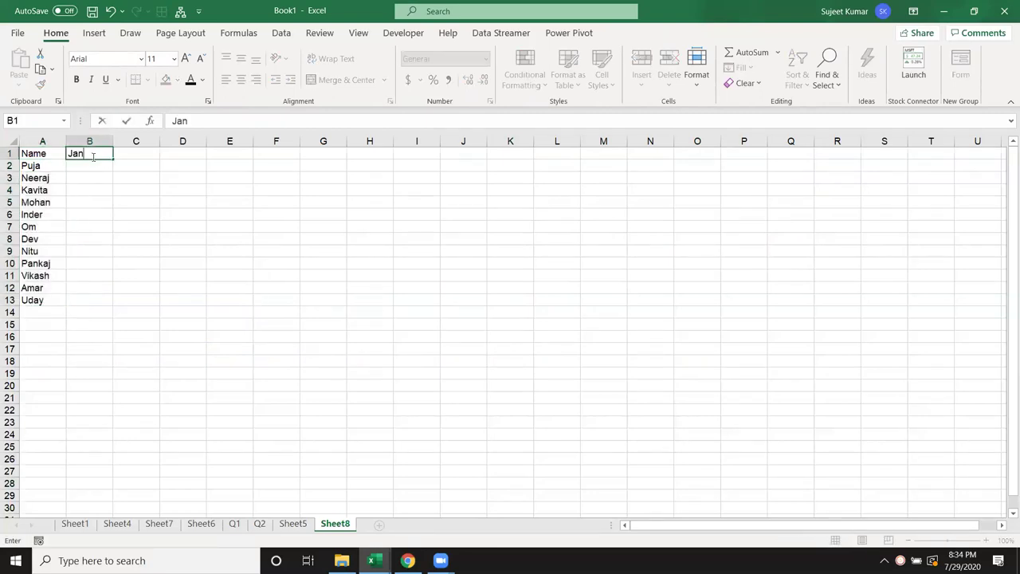
click(92, 156)
drag(113, 159, 353, 168)
Fill B2:G13 with =RANDBETWEEN(10,90).
click(103, 165)
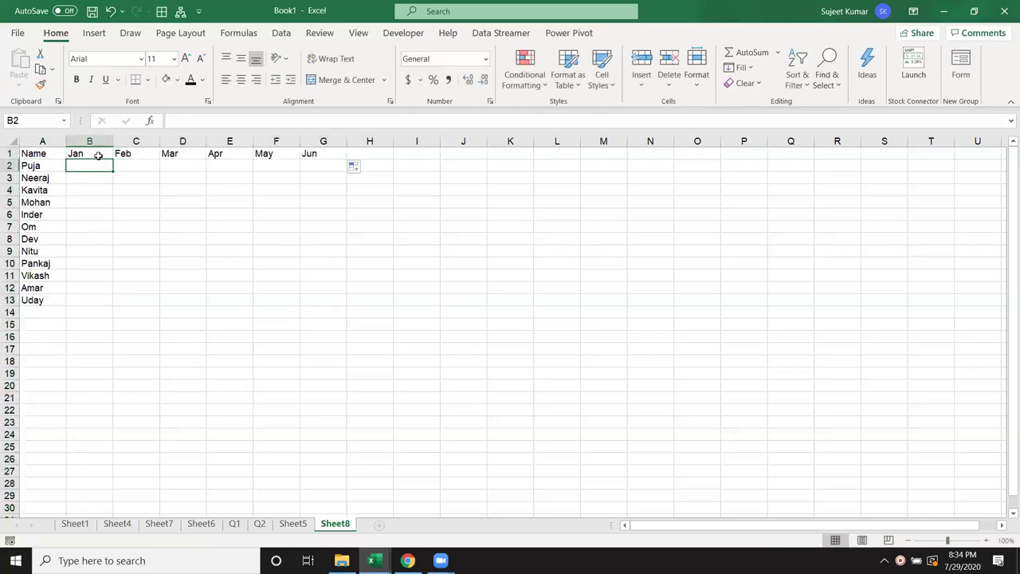
text(=ra)
key(Down)
key(Down)
key(Down)
key(Tab)
text(10,90)
key(Return)
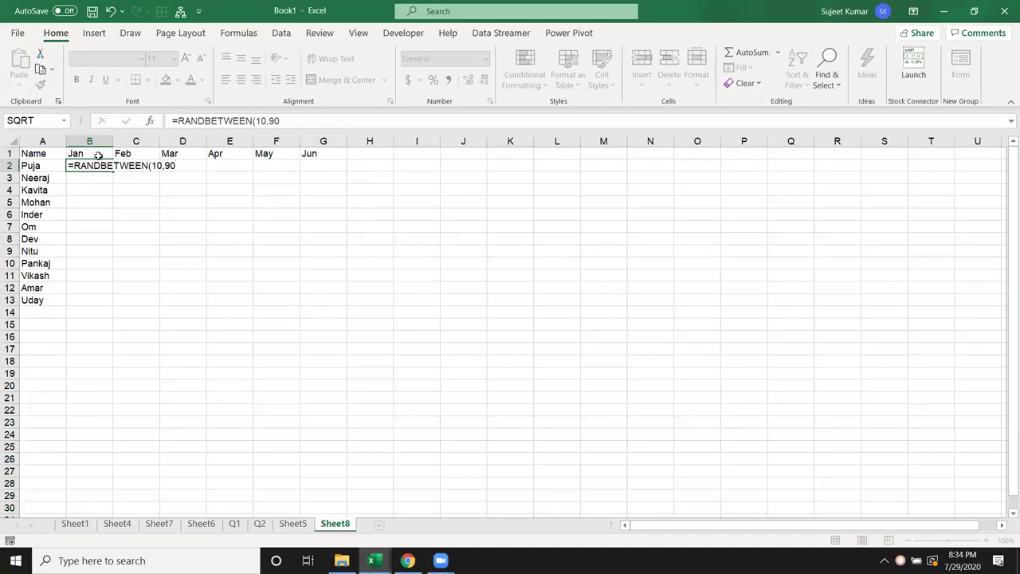
mouse_move(105, 165)
mouse_down()
mouse_move(285, 195)
mouse_move(305, 302)
mouse_up()
key(ctrl+r)
key(ctrl+d)
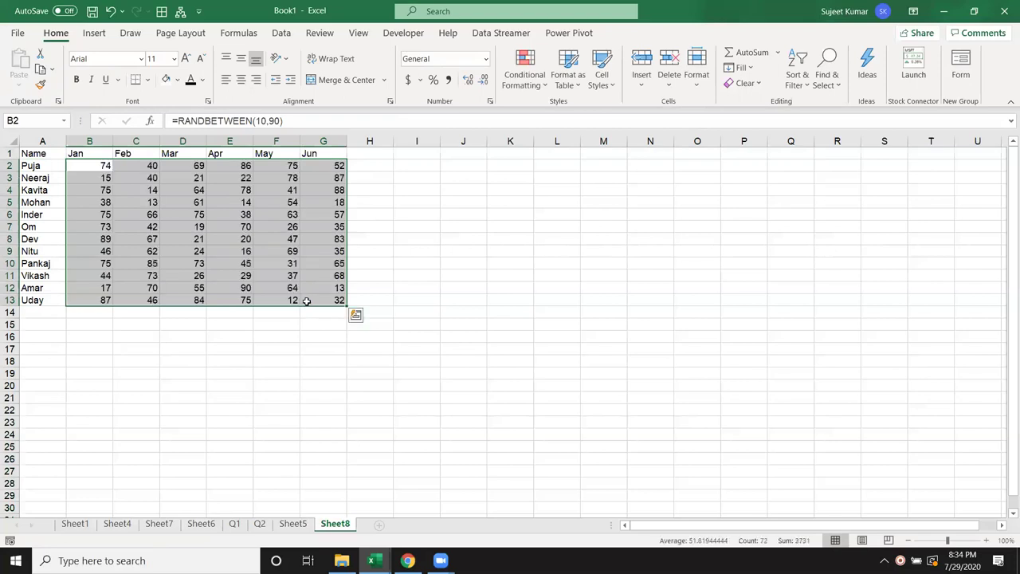
click(365, 155)
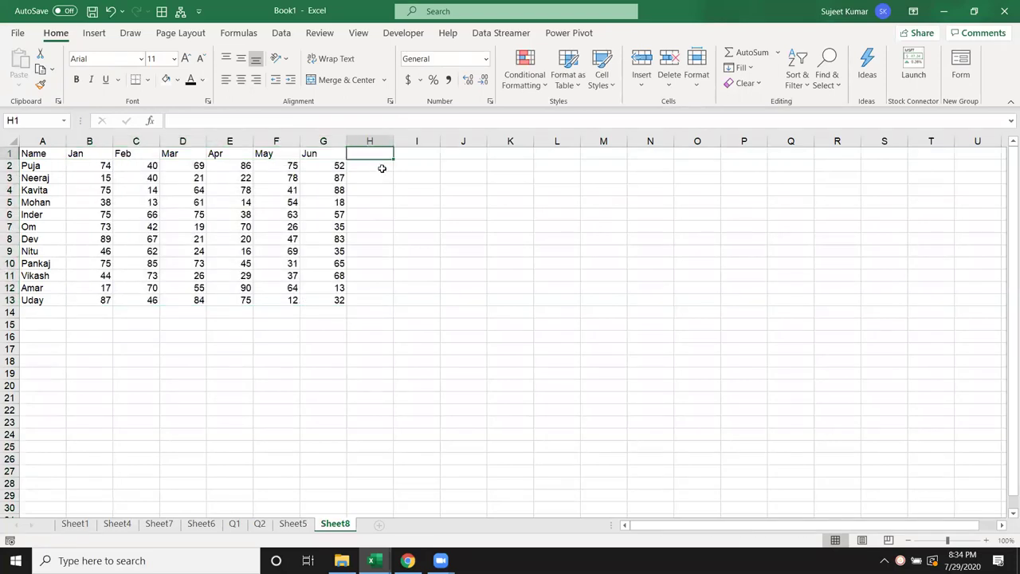
Add a Total header in H1 and =SUM(B2:G2) in H2.
text(Total)
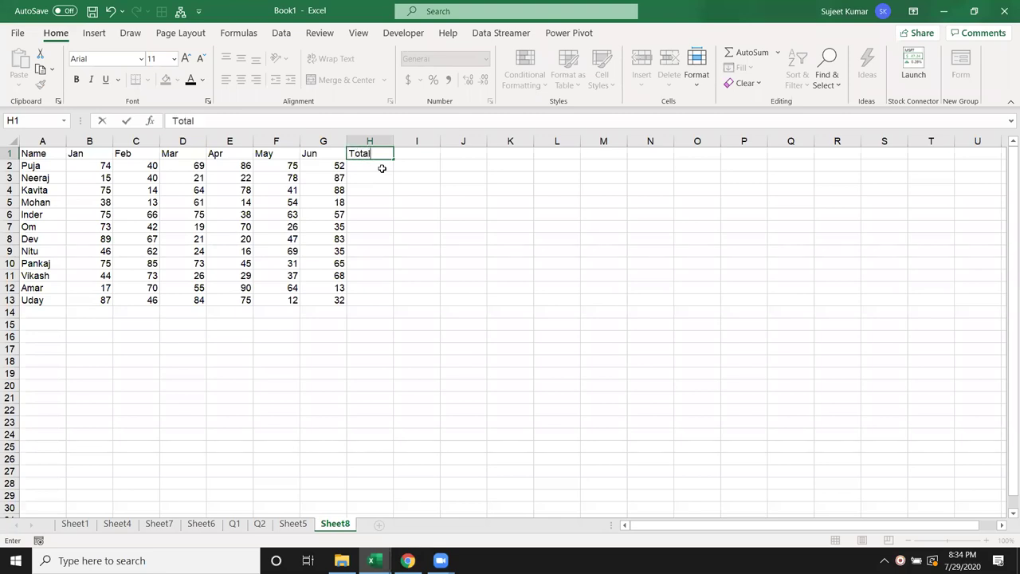
key(Return)
text(=su)
key(Tab)
key(Left)
key(ctrl+shift+Left)
key(shift+Right)
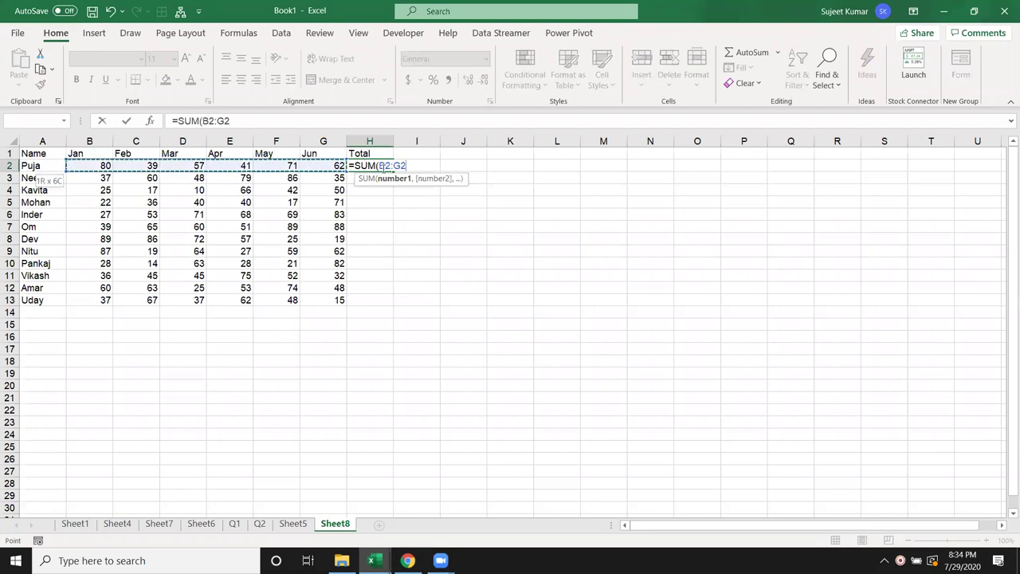
key(Return)
Copy the SUM formula down to H13, then select names A1:A13 with Total H1:H13.
key(Left)
key(ctrl+Down)
key(Right)
key(ctrl+shift+Up)
key(ctrl+shift+Up)
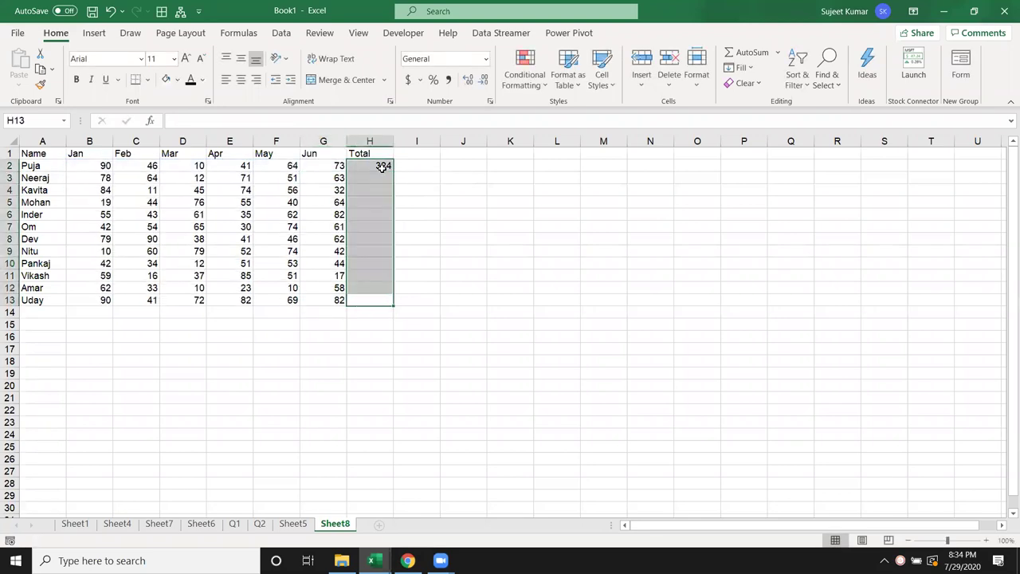
key(ctrl+d)
click(375, 189)
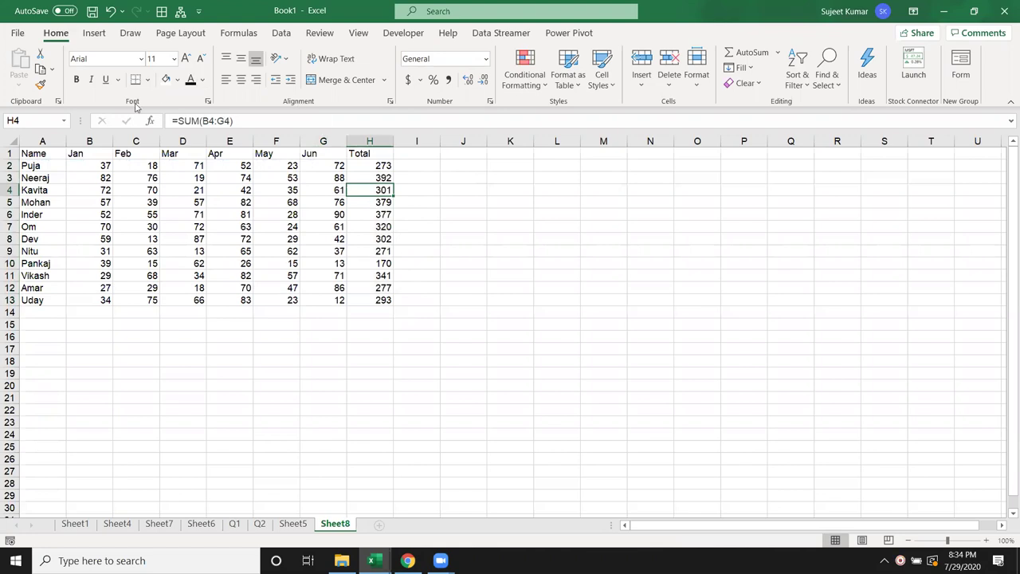
drag(36, 153, 37, 297)
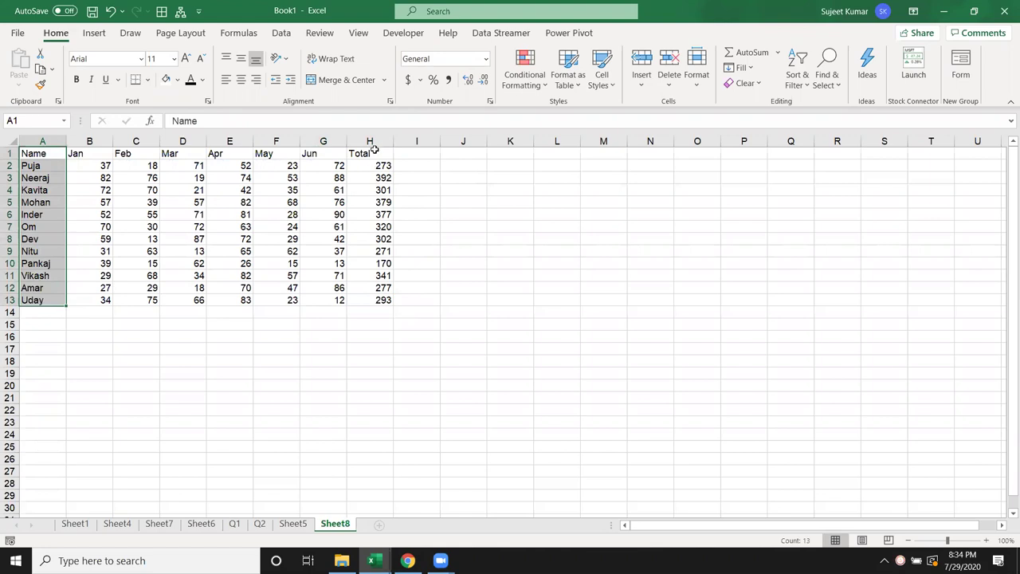
drag(374, 153, 375, 300)
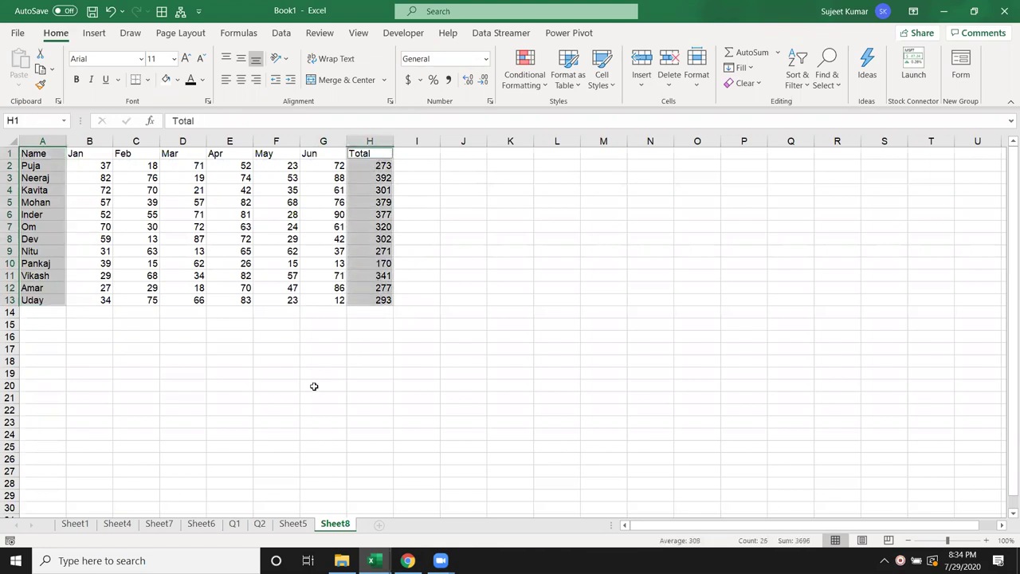
click(94, 33)
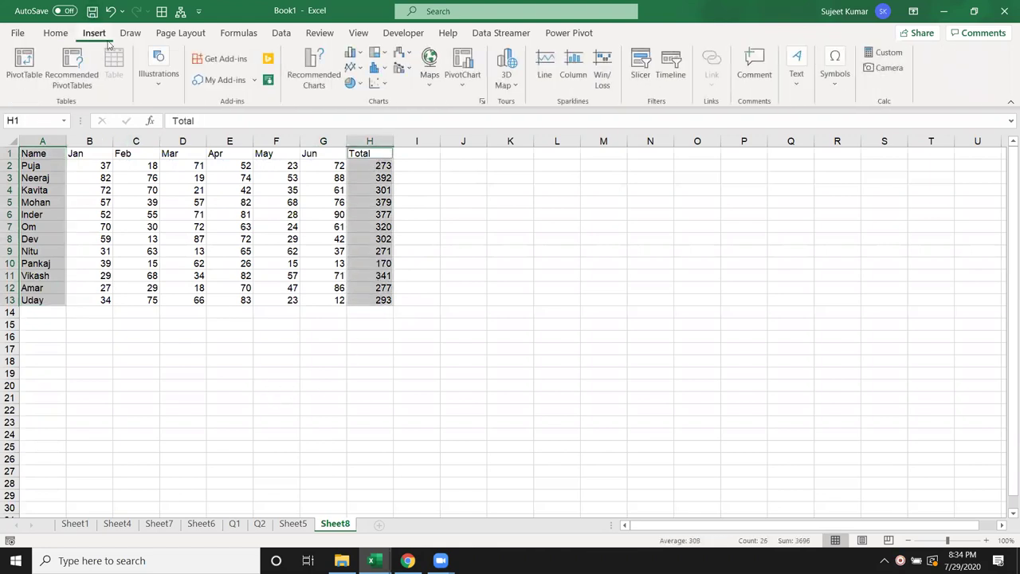
click(350, 52)
click(361, 102)
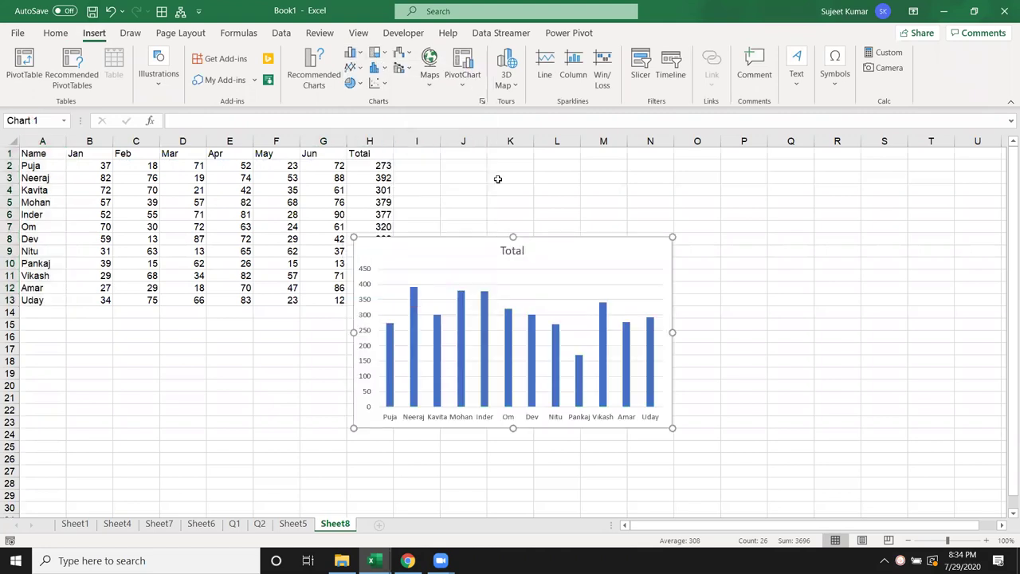
drag(430, 238, 530, 192)
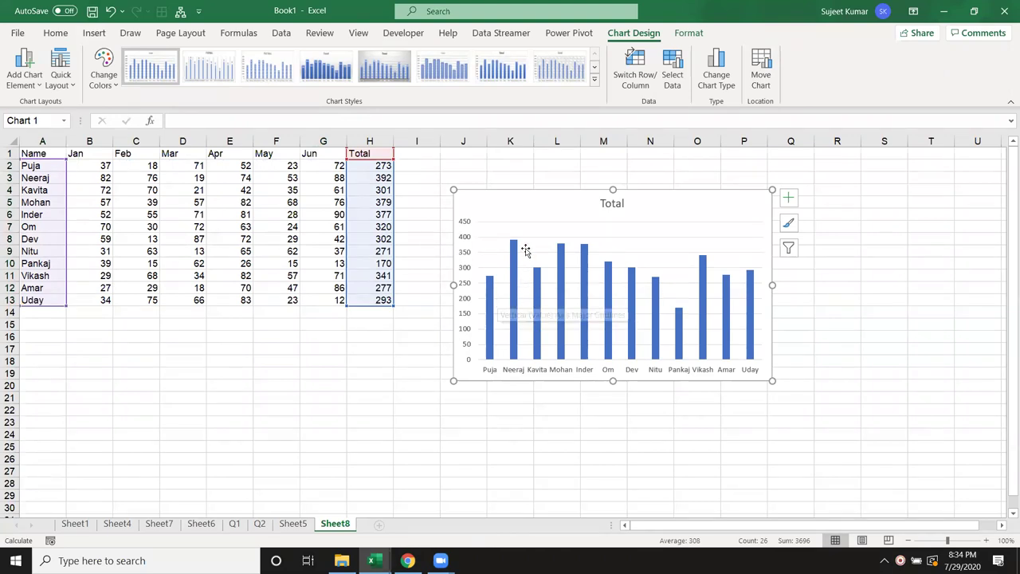
key(Delete)
click(290, 301)
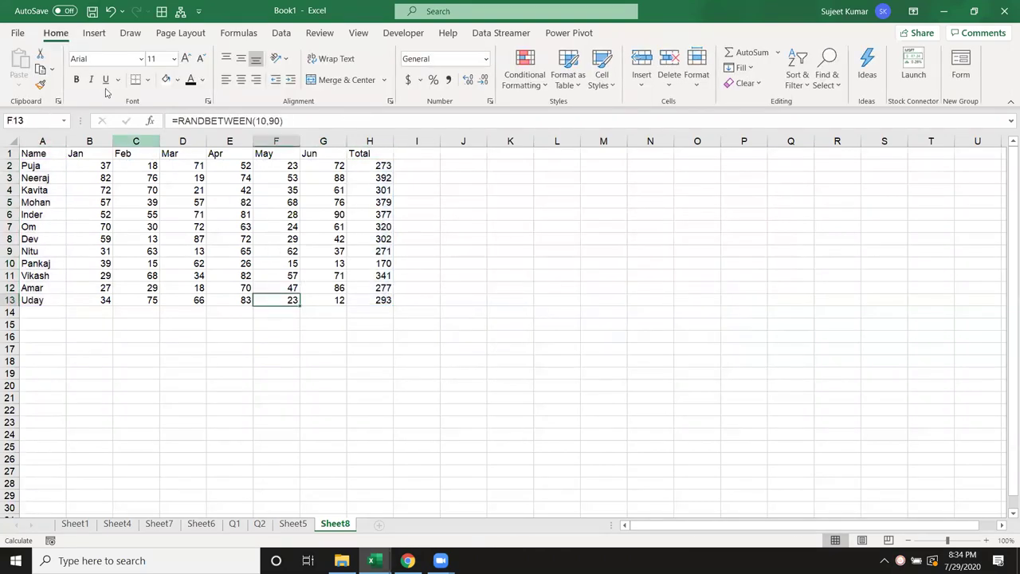
Insert an empty clustered column chart on Sheet8.
click(142, 351)
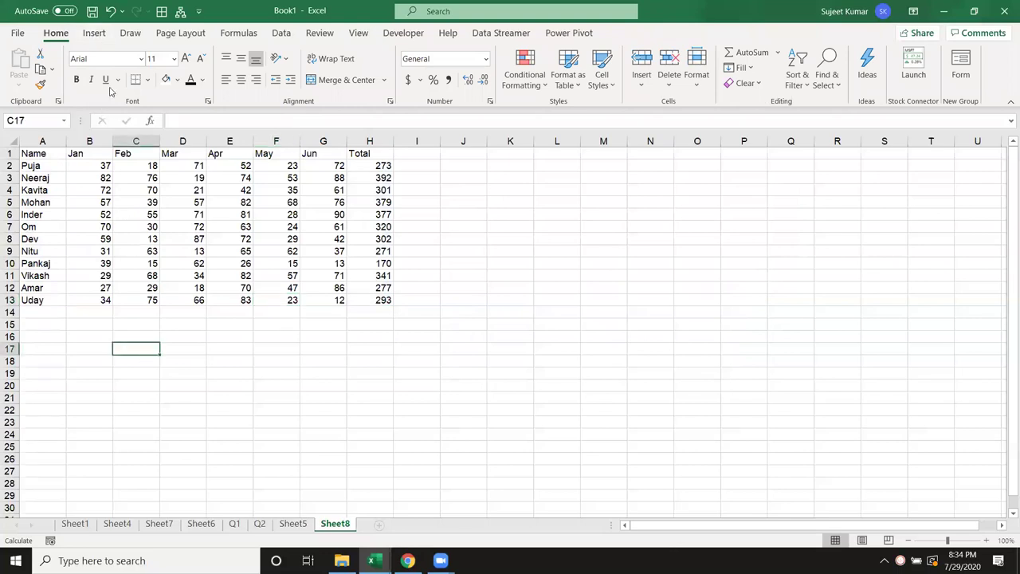
click(94, 35)
click(363, 54)
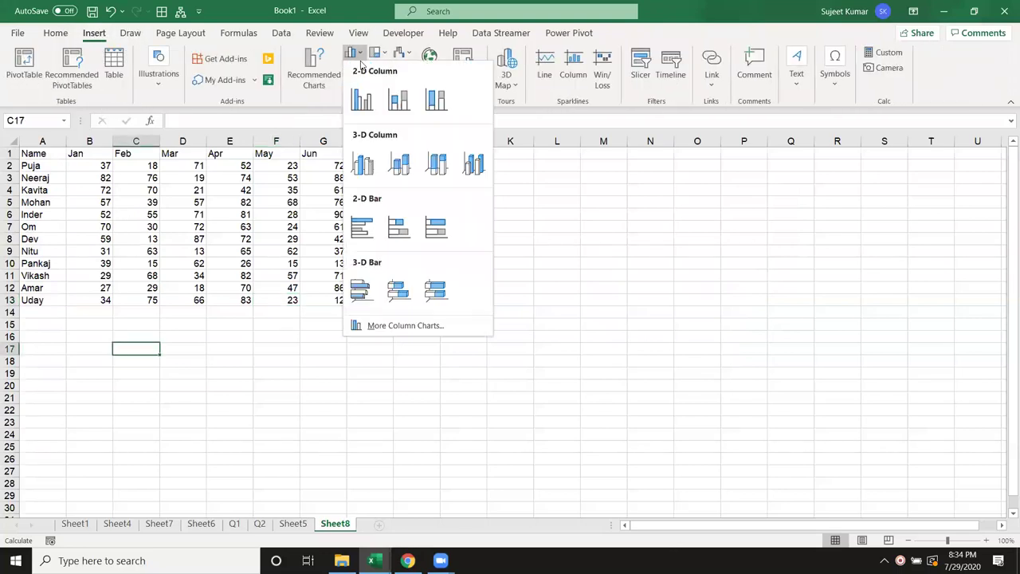
click(365, 101)
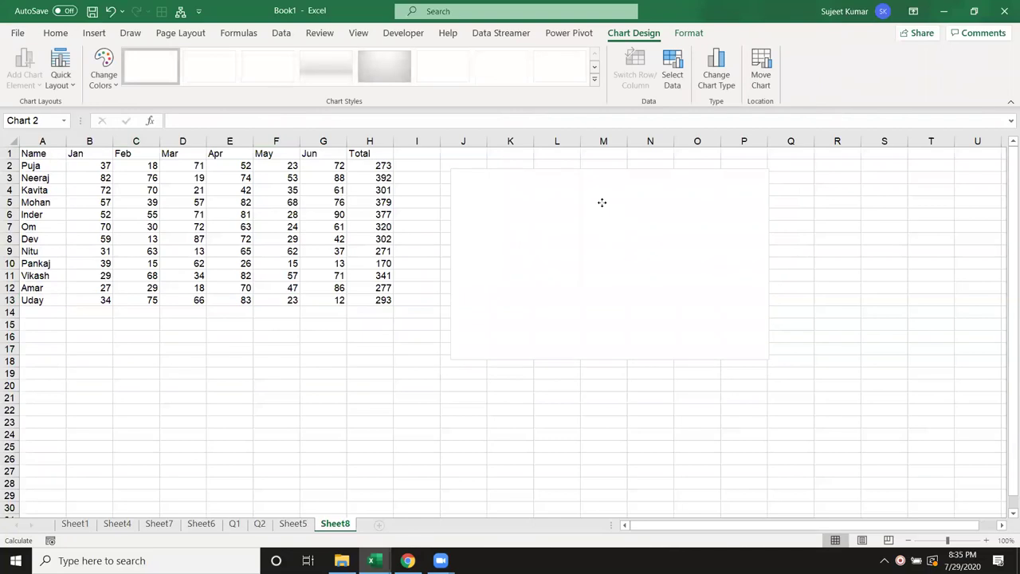
right_click(603, 210)
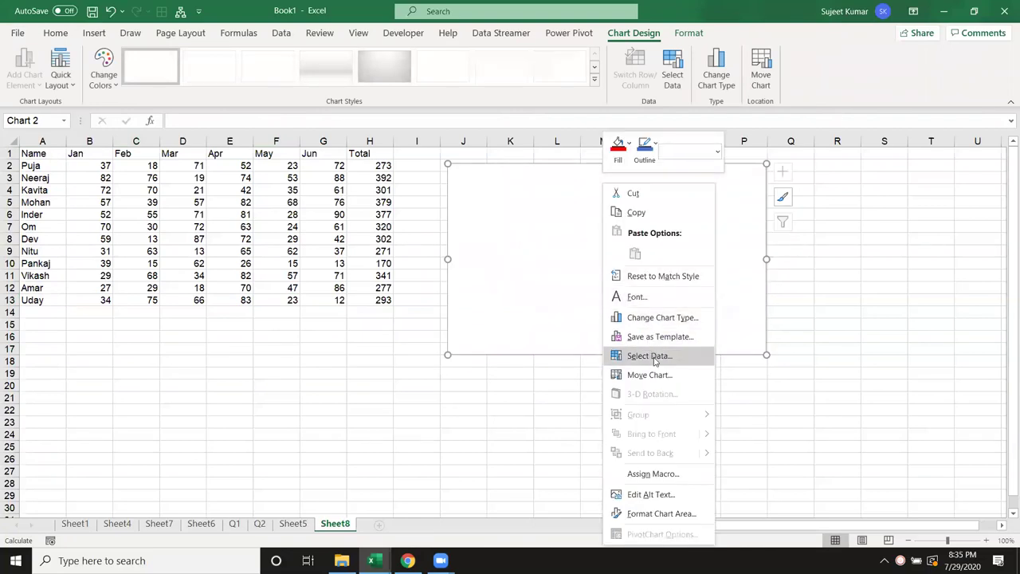
click(654, 356)
Add a series named from H1 (Total) with values H2:H13.
click(563, 202)
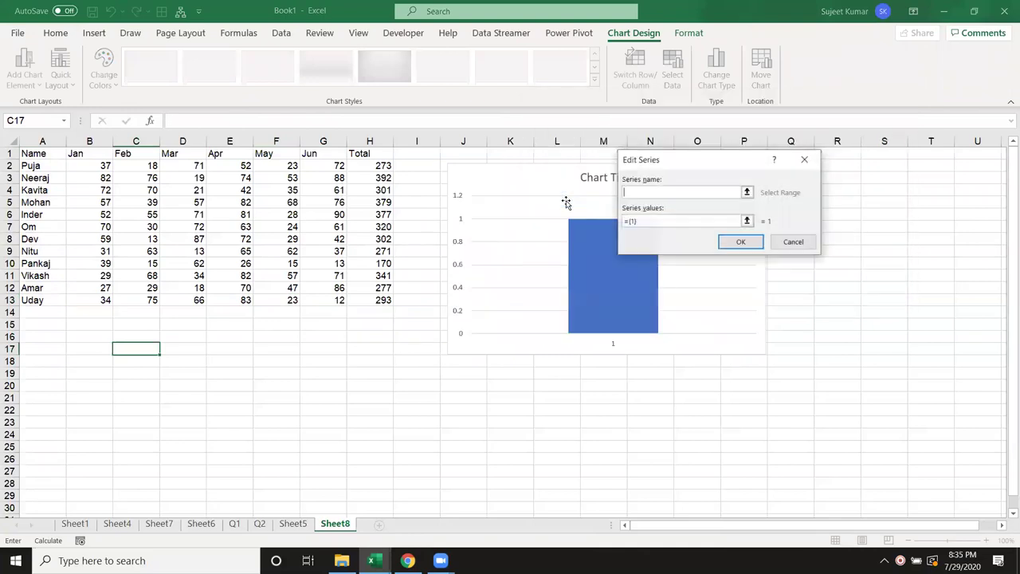
click(369, 153)
click(641, 223)
drag(370, 167, 371, 302)
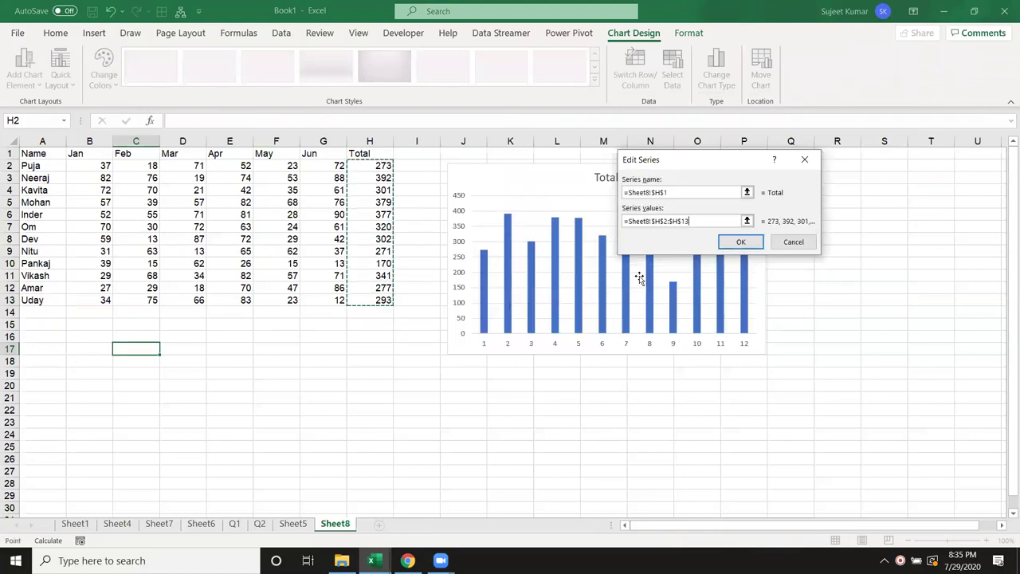
click(740, 244)
Set the horizontal axis labels to the names in A2:A13 and apply.
click(747, 199)
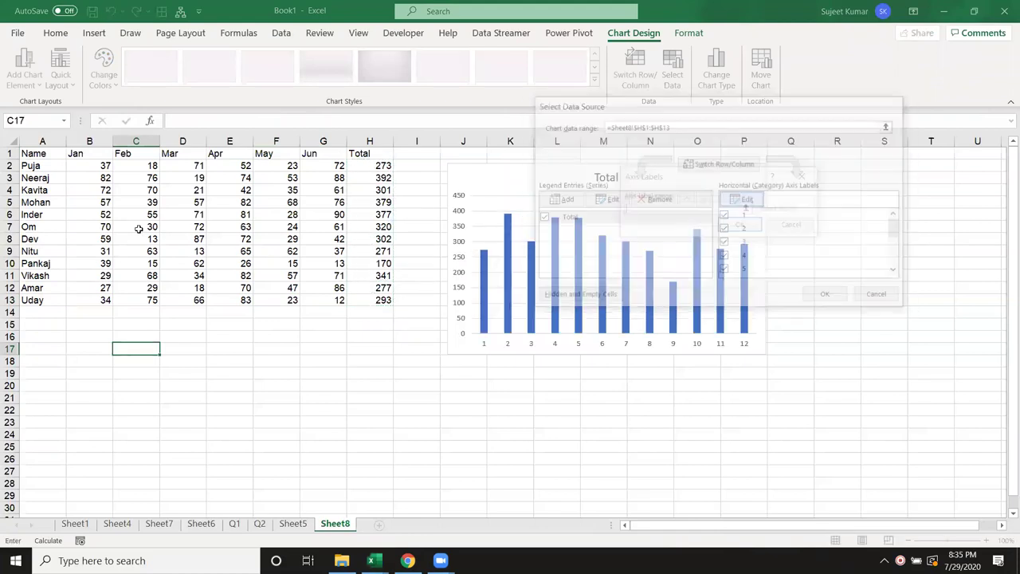
drag(34, 166, 35, 297)
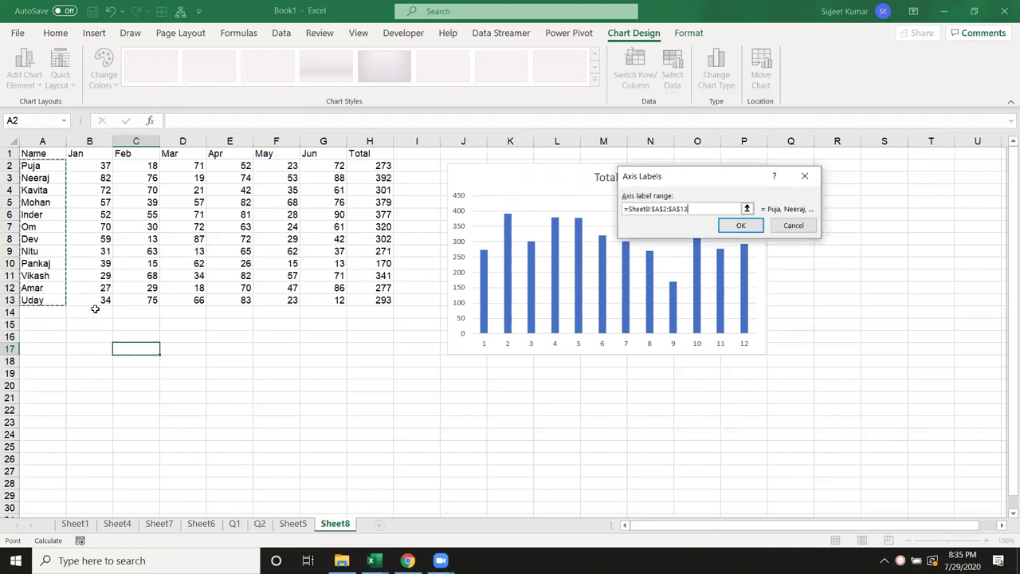
click(746, 231)
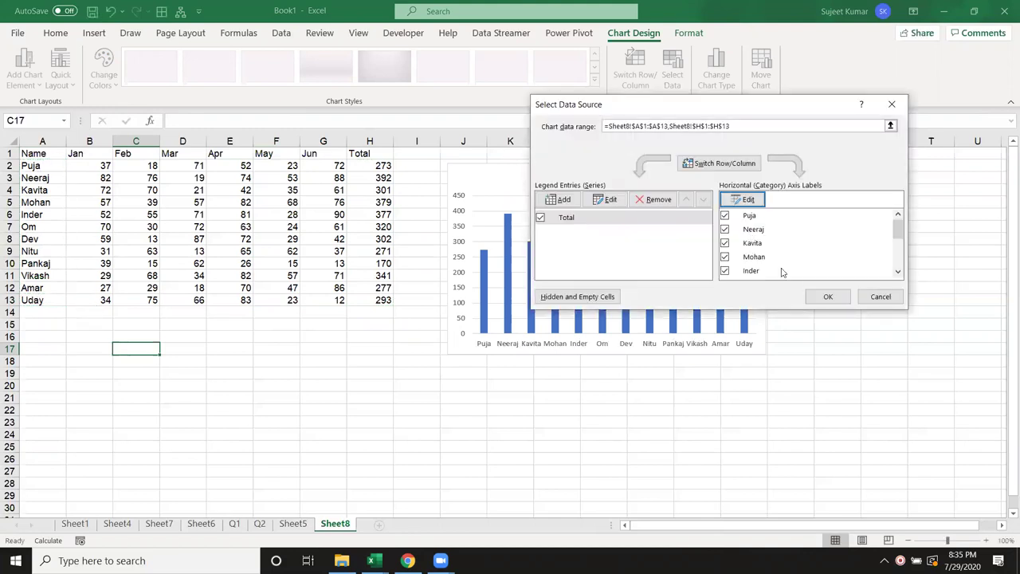
click(821, 297)
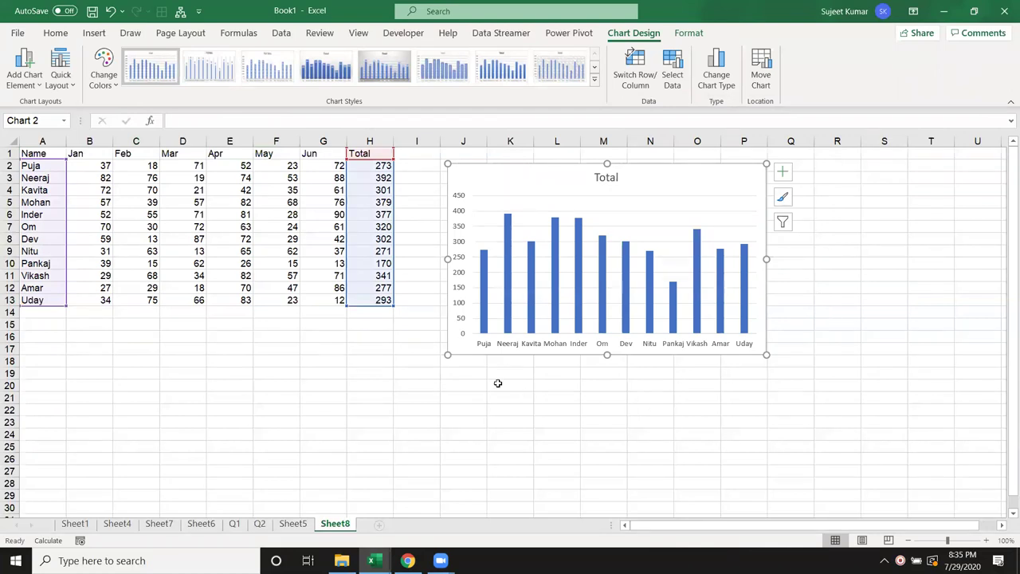
click(400, 368)
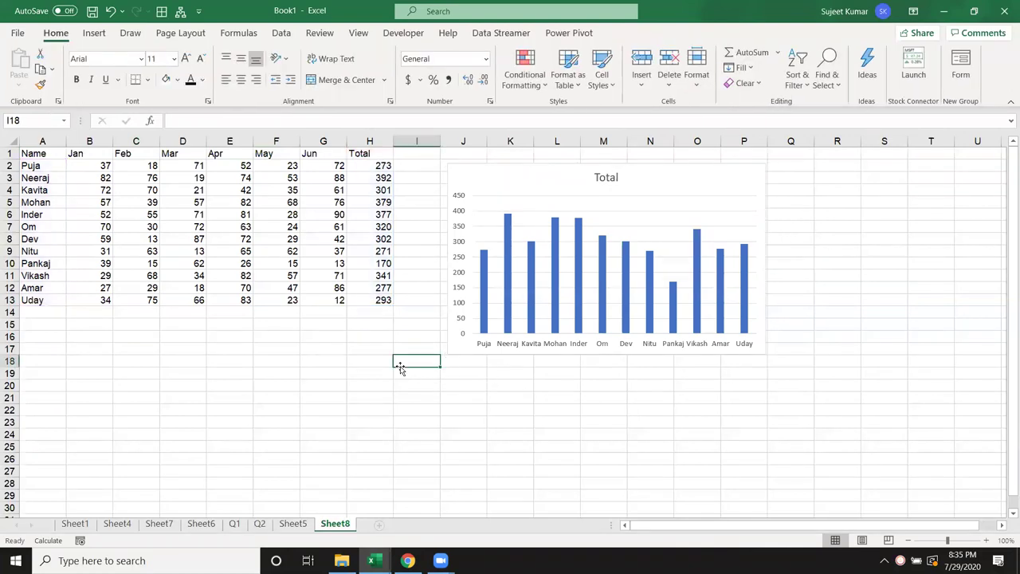
Minimize Excel with Windows+D to show the desktop, then switch to Zoom.
key(super+d)
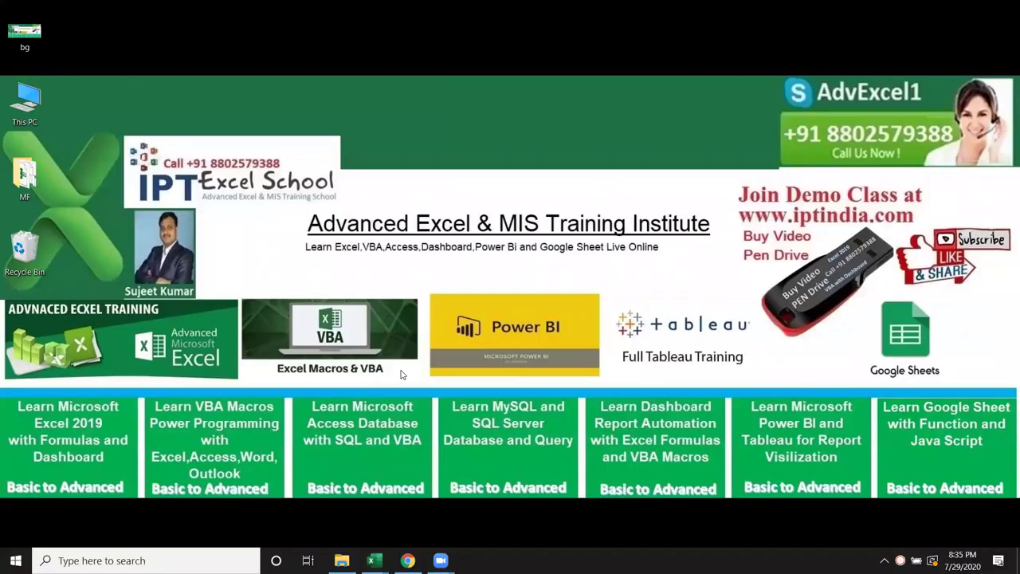
click(280, 10)
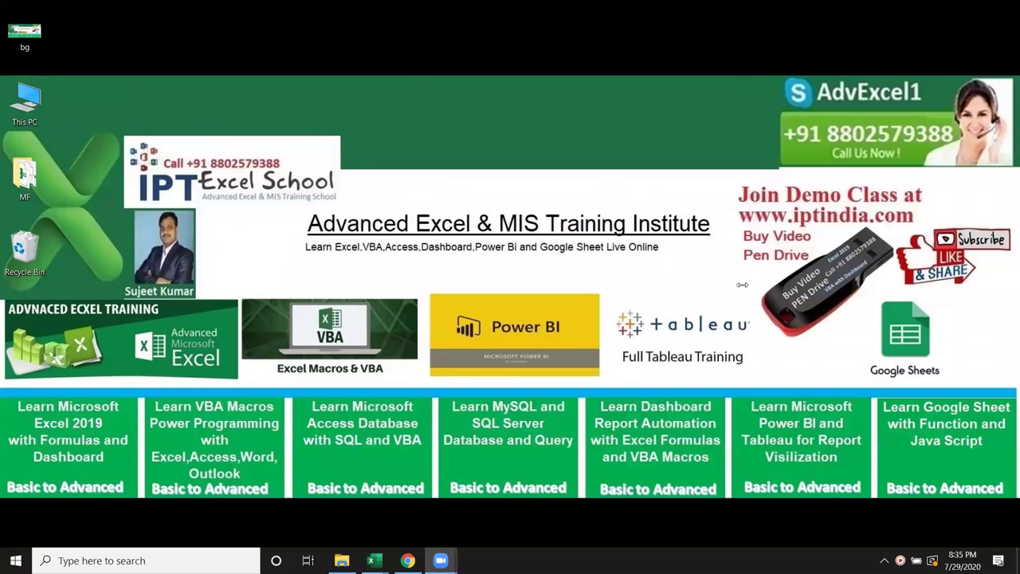